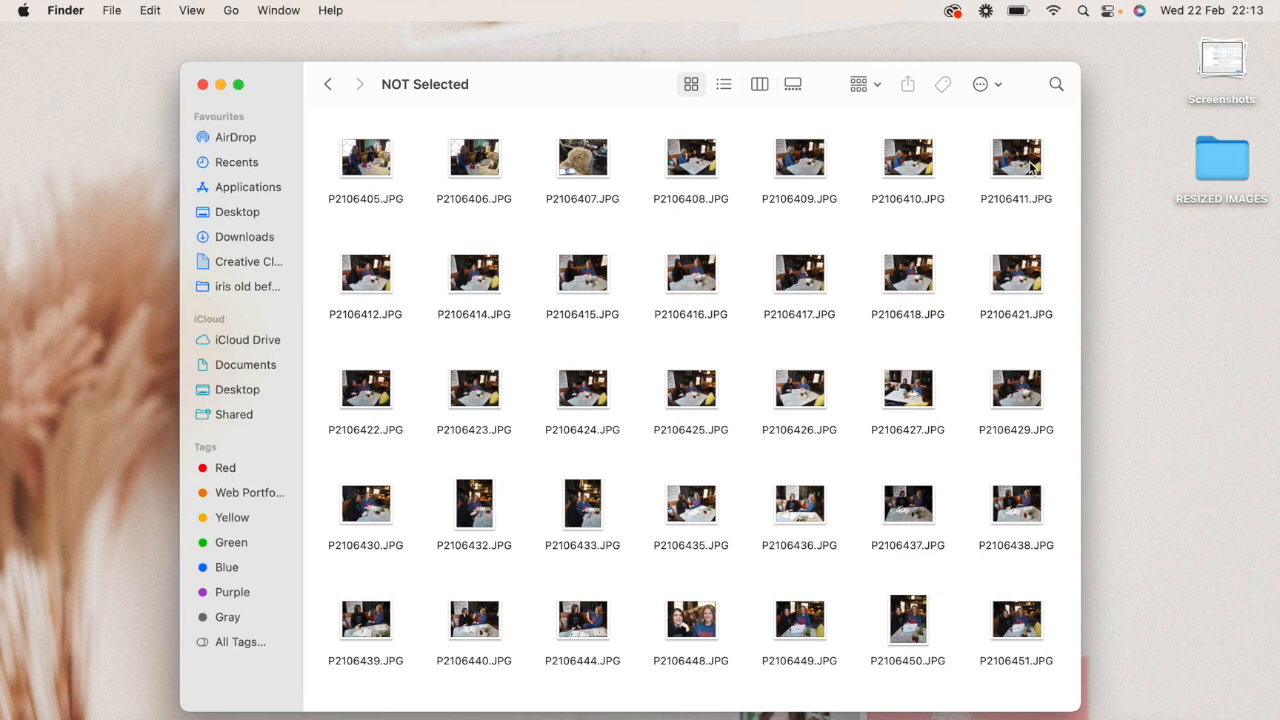
- Copy images P2106405.JPG through P2106411.JPG from the NOT Selected folder into the RESIZED IMAGES folder on the desktop
left_click_drag(310, 164, 1048, 193)
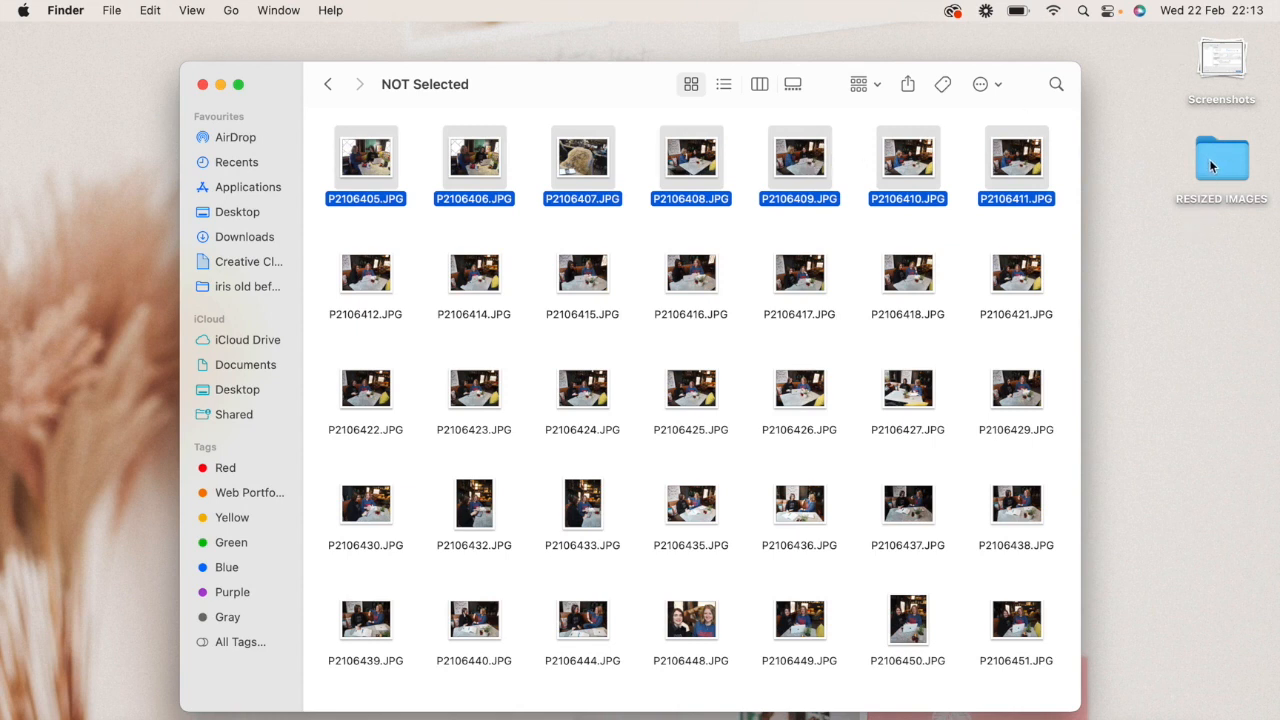
right_click(806, 158)
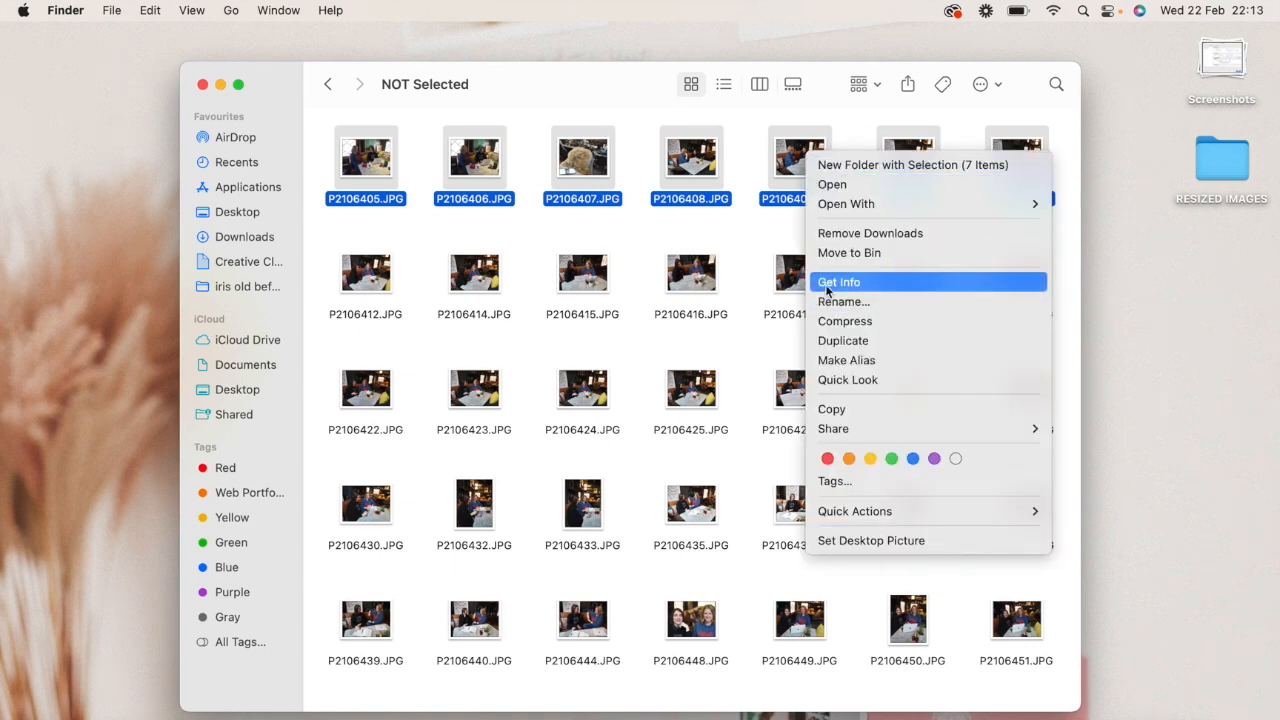
left_click(830, 412)
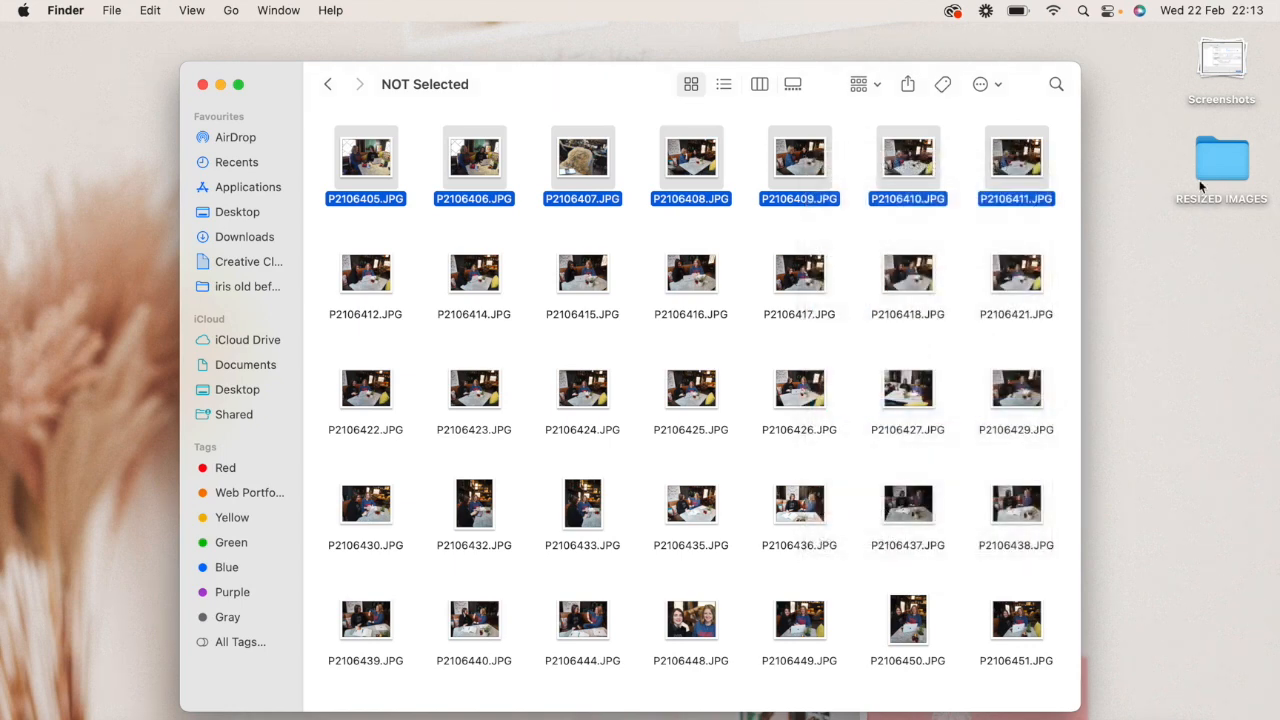
left_click(1232, 170)
double_click(1232, 170)
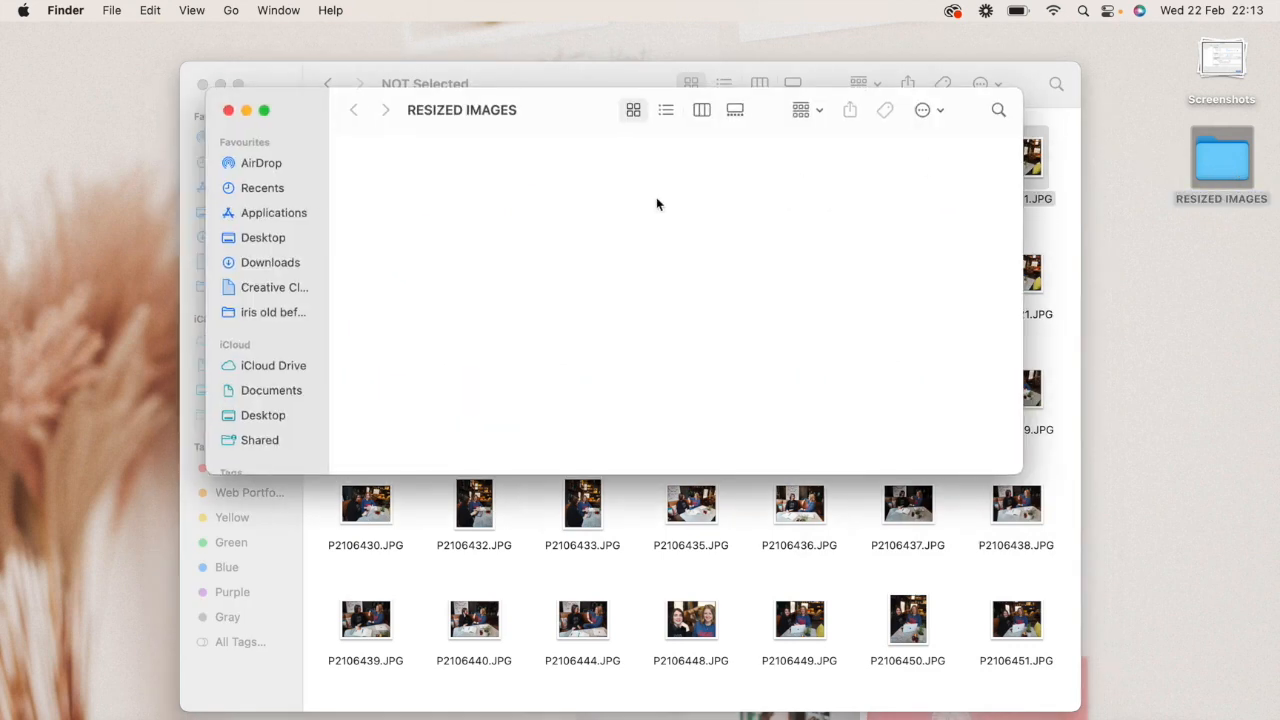
right_click(613, 207)
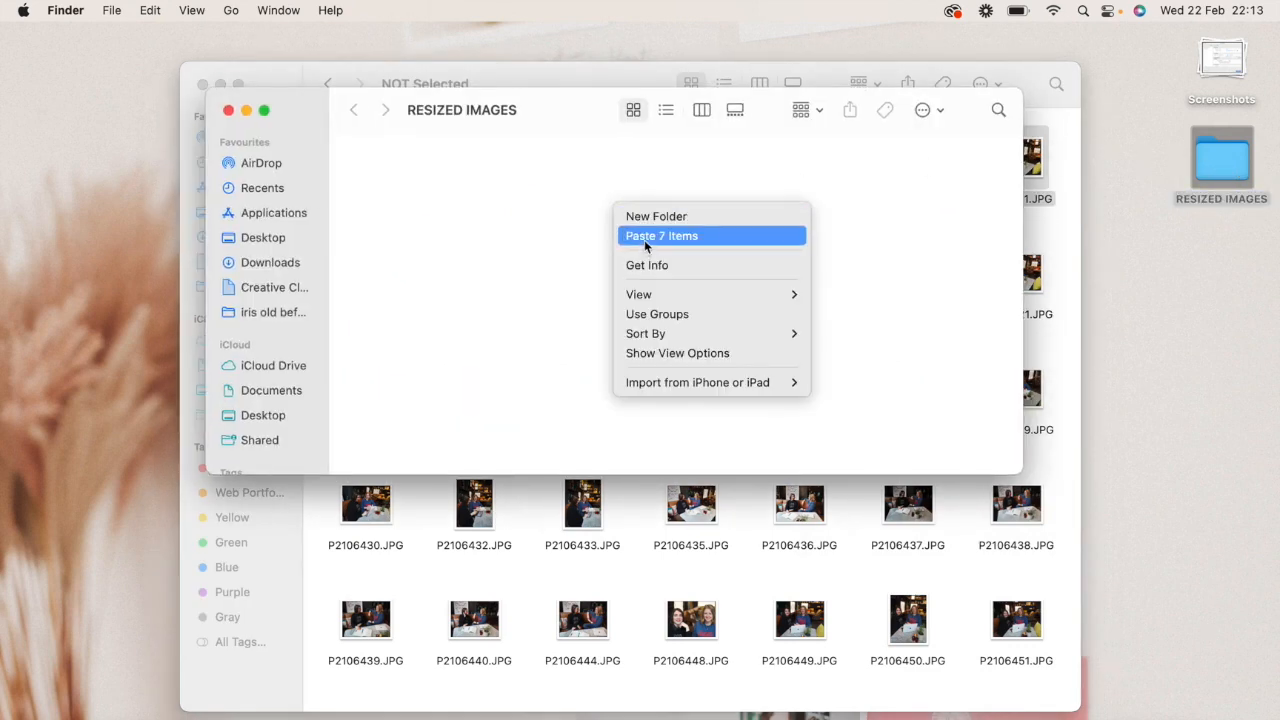
left_click(644, 238)
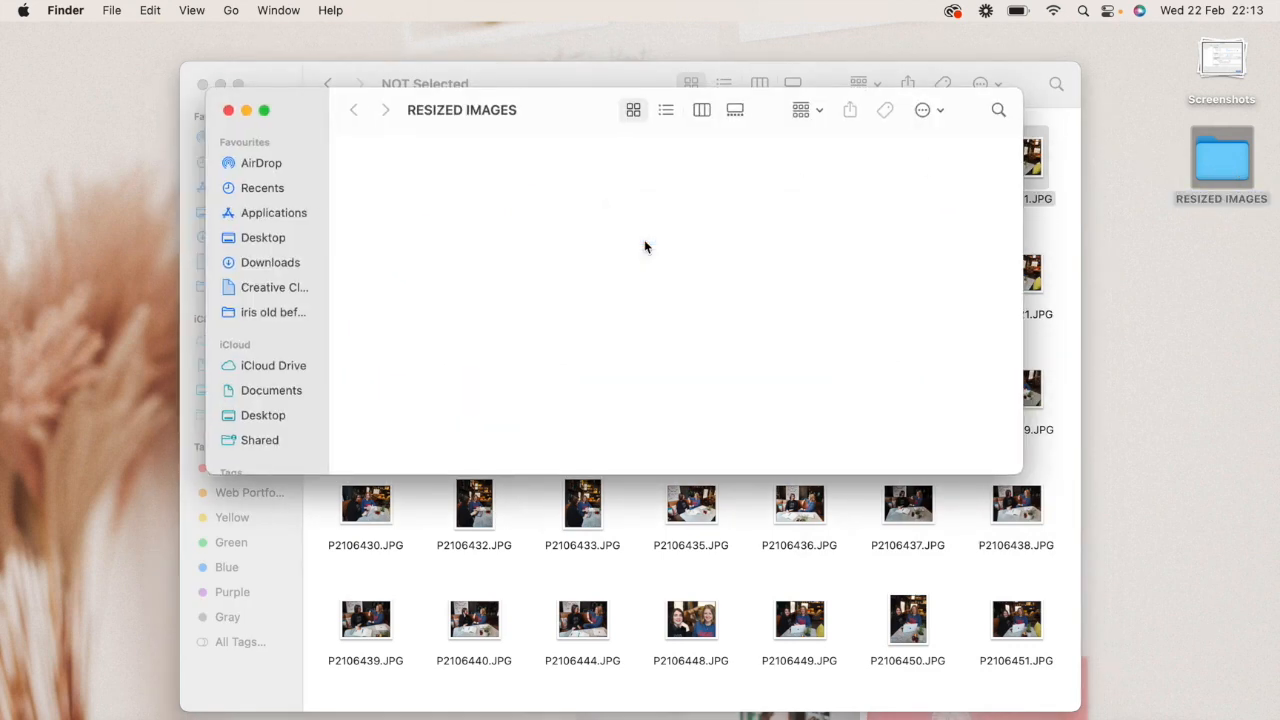
- Minimise the NOT Selected window and open all seven copied images in RESIZED IMAGES together with Preview
left_click(220, 82)
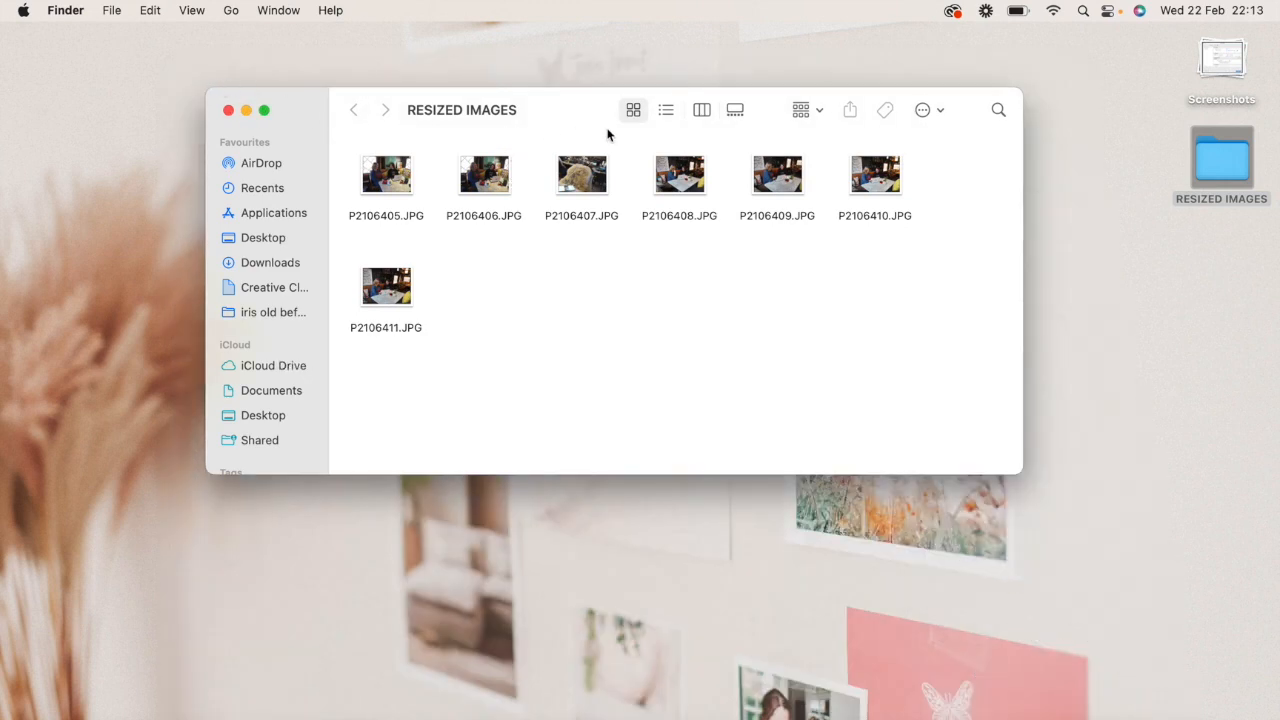
left_click_drag(571, 98, 573, 126)
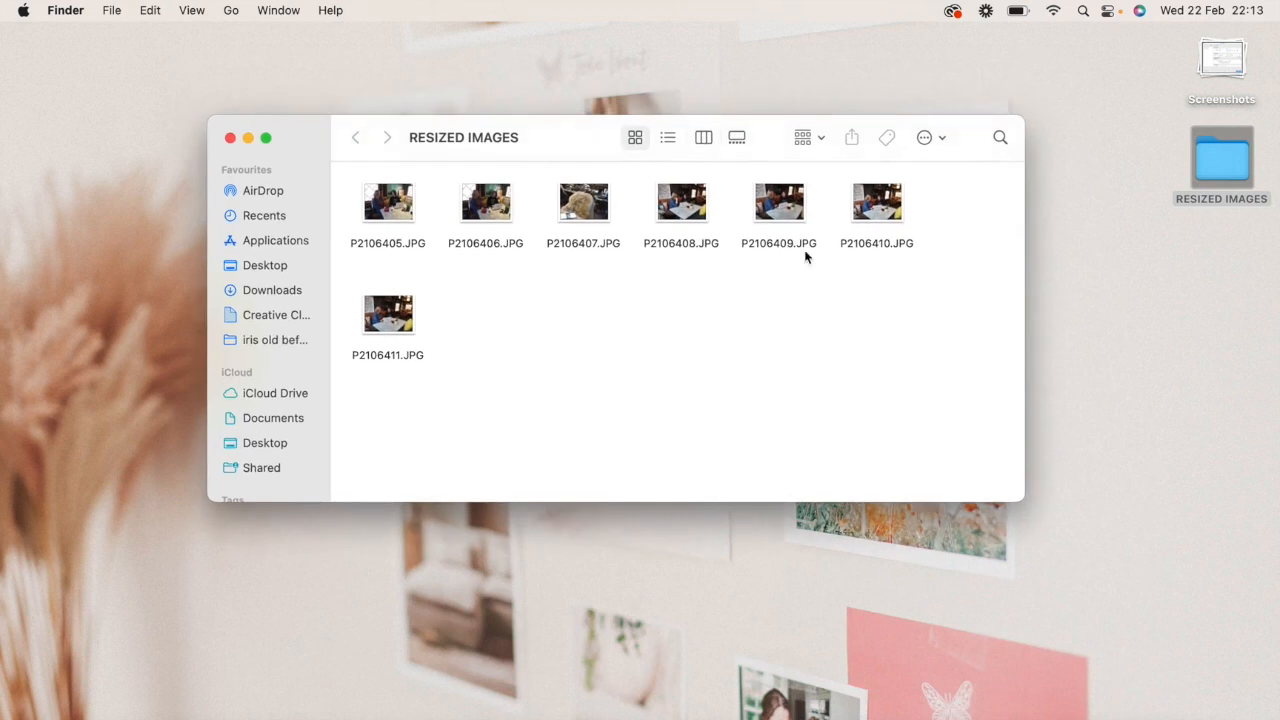
left_click_drag(914, 352, 368, 184)
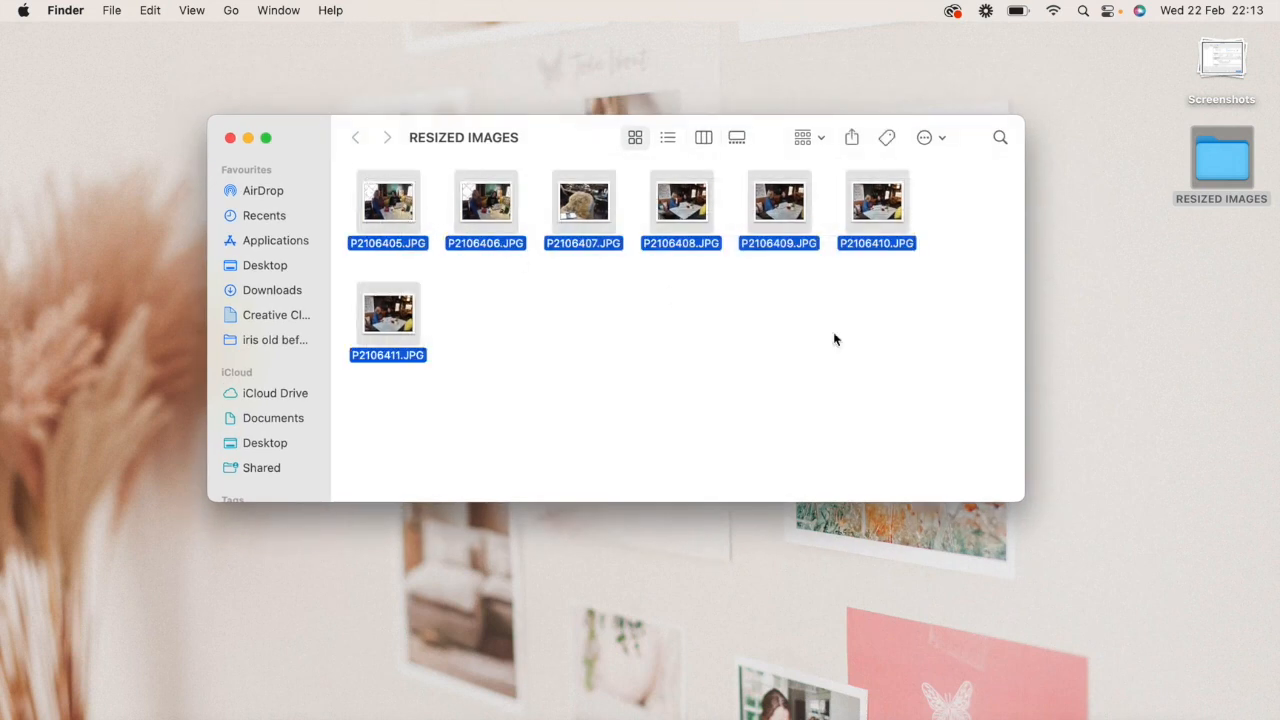
right_click(388, 209)
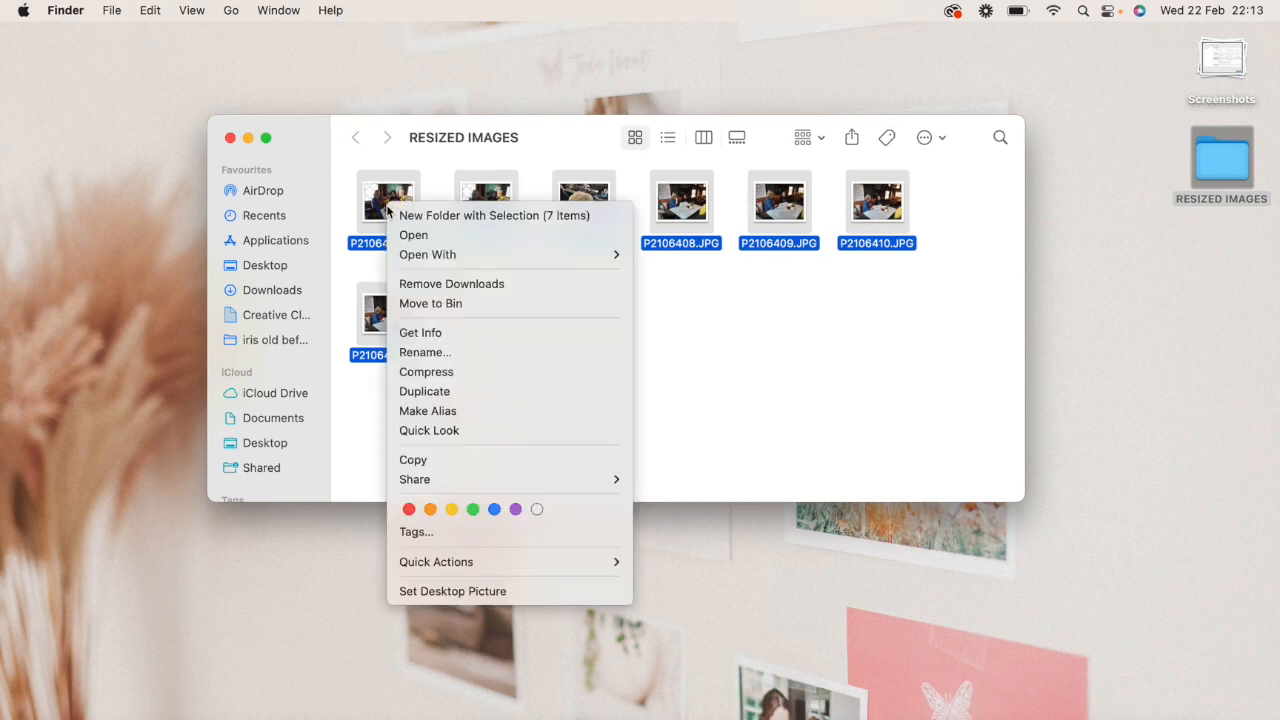
mouse_move(431, 255)
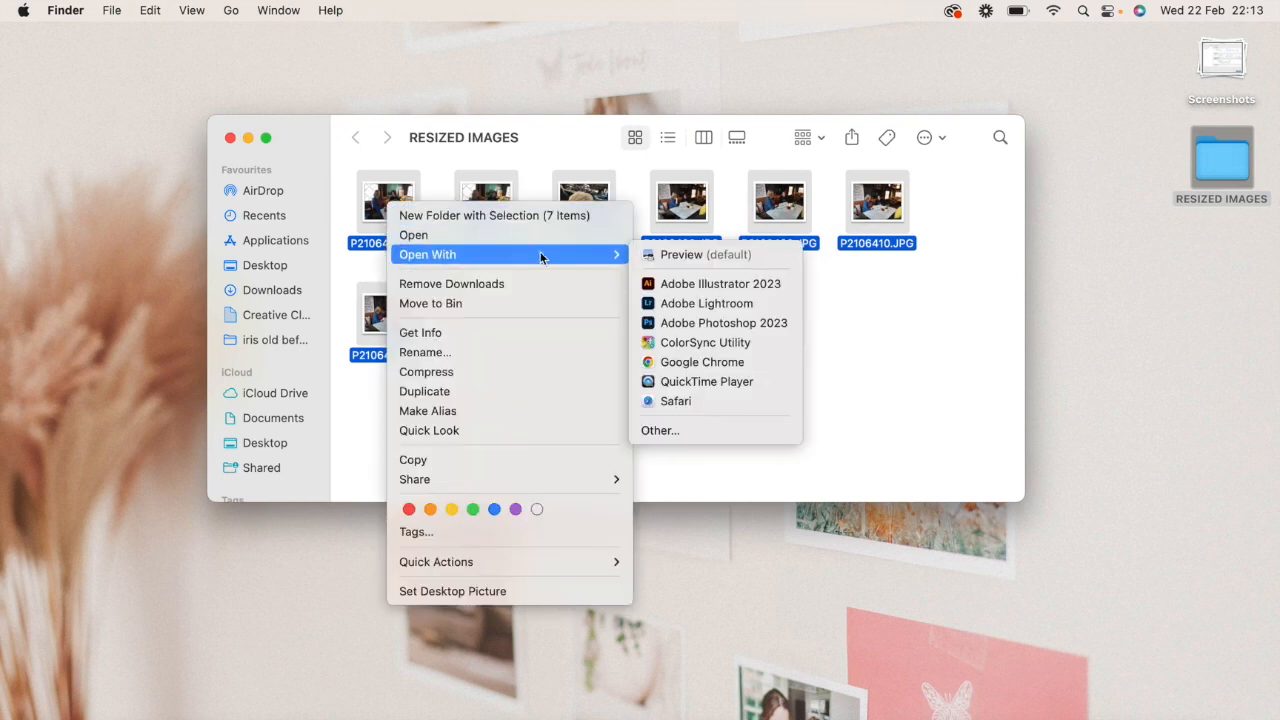
left_click(700, 254)
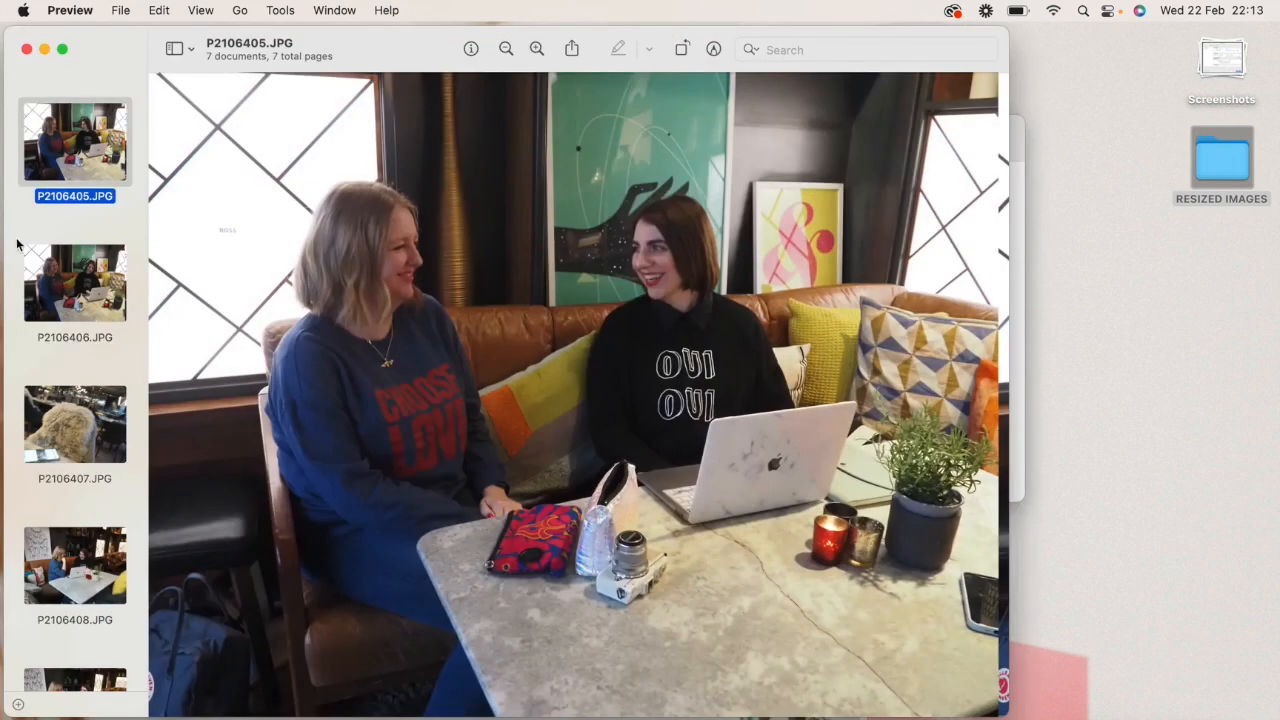
- Look through the opened images' thumbnails and select all seven, from P2106405.JPG to P2106411.JPG
scroll(124, 290, "down", 5)
scroll(124, 290, "down", 3)
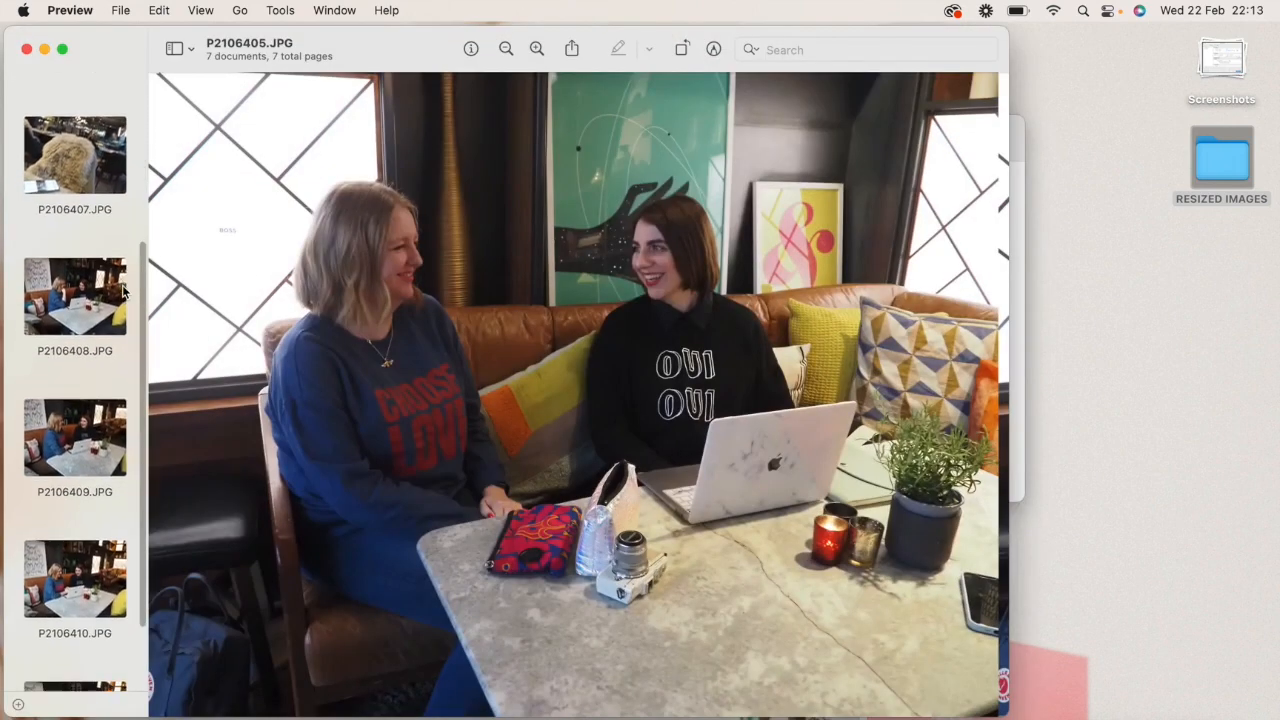
scroll(118, 230, "up", 10)
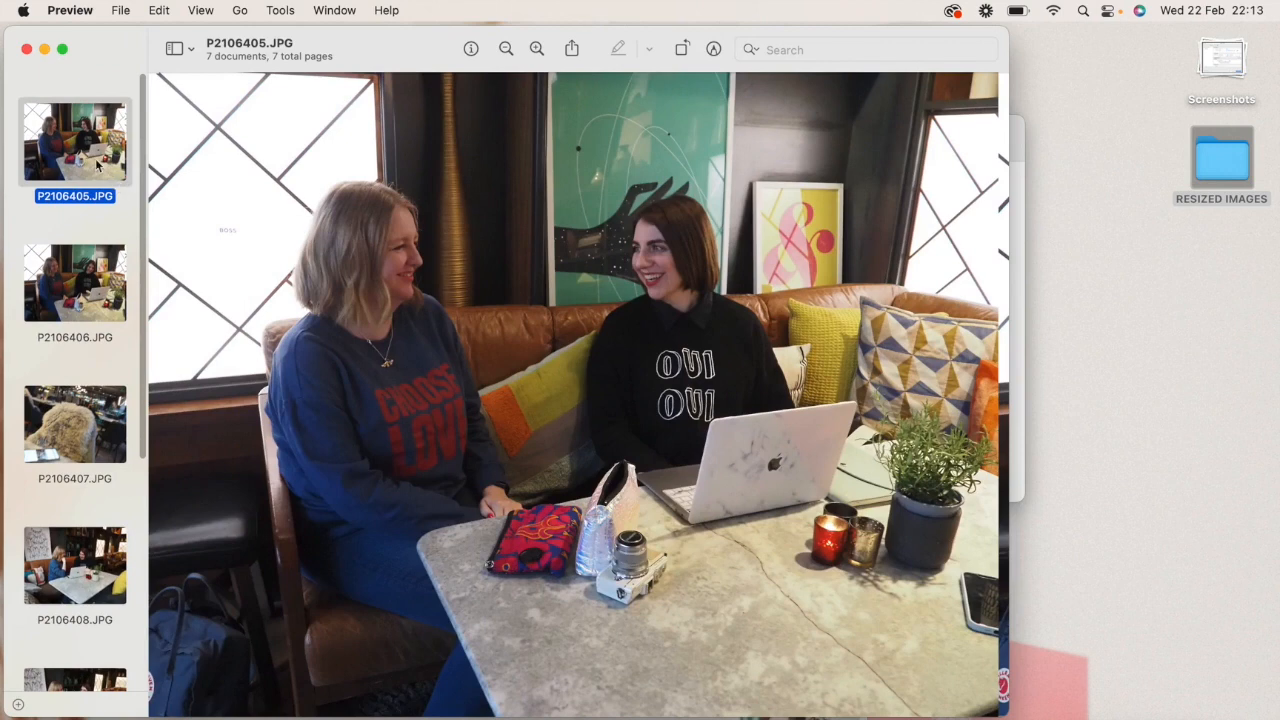
scroll(100, 404, "down", 2)
scroll(100, 404, "down", 6)
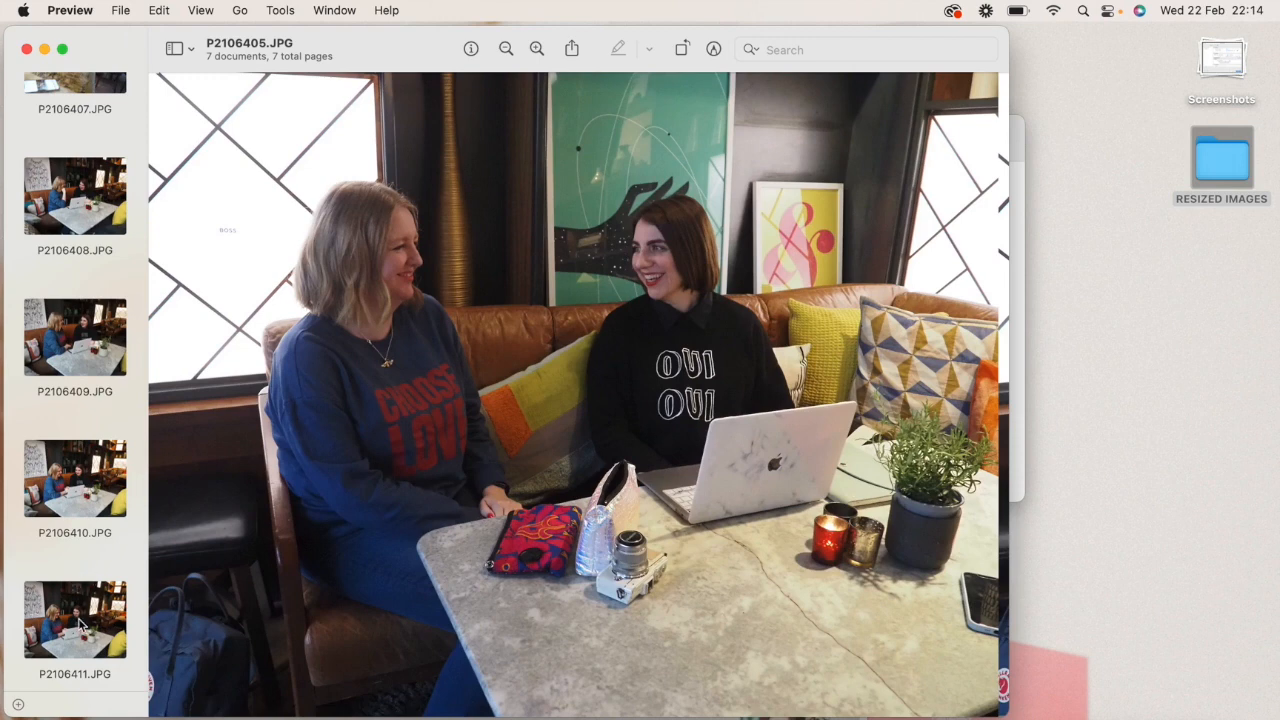
scroll(75, 400, "up", 5)
left_click(70, 150)
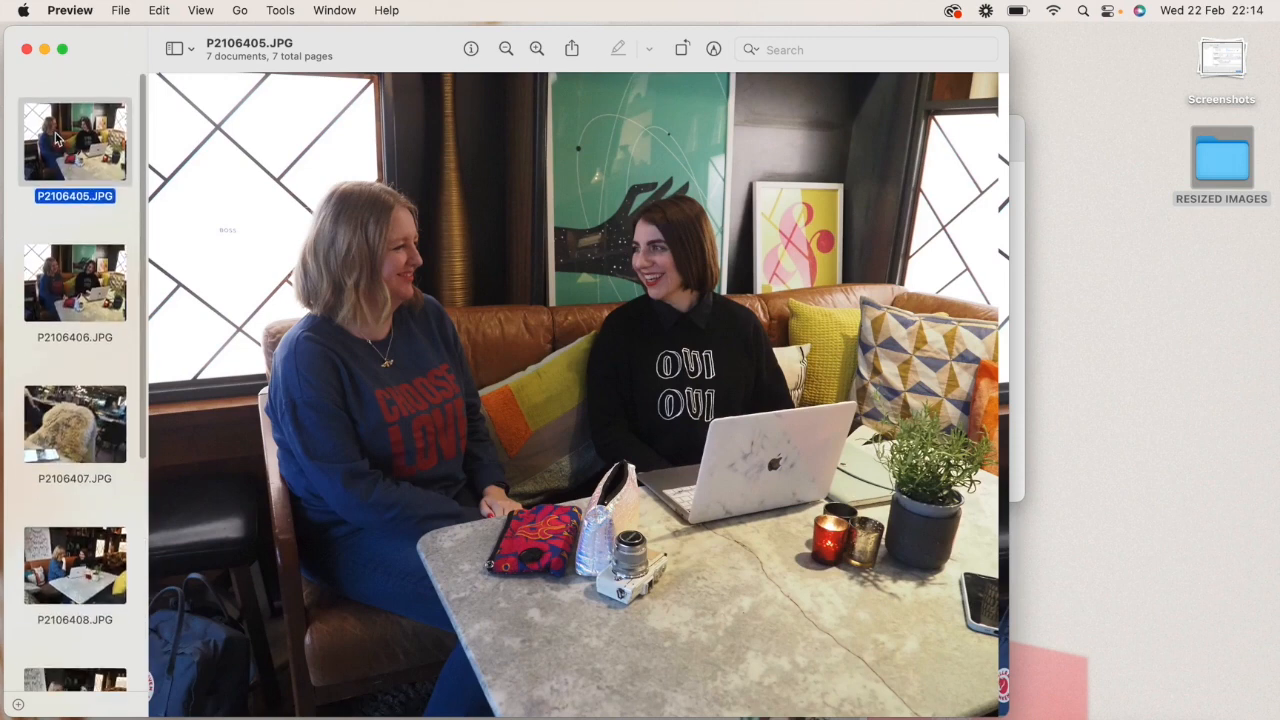
scroll(114, 483, "down", 6)
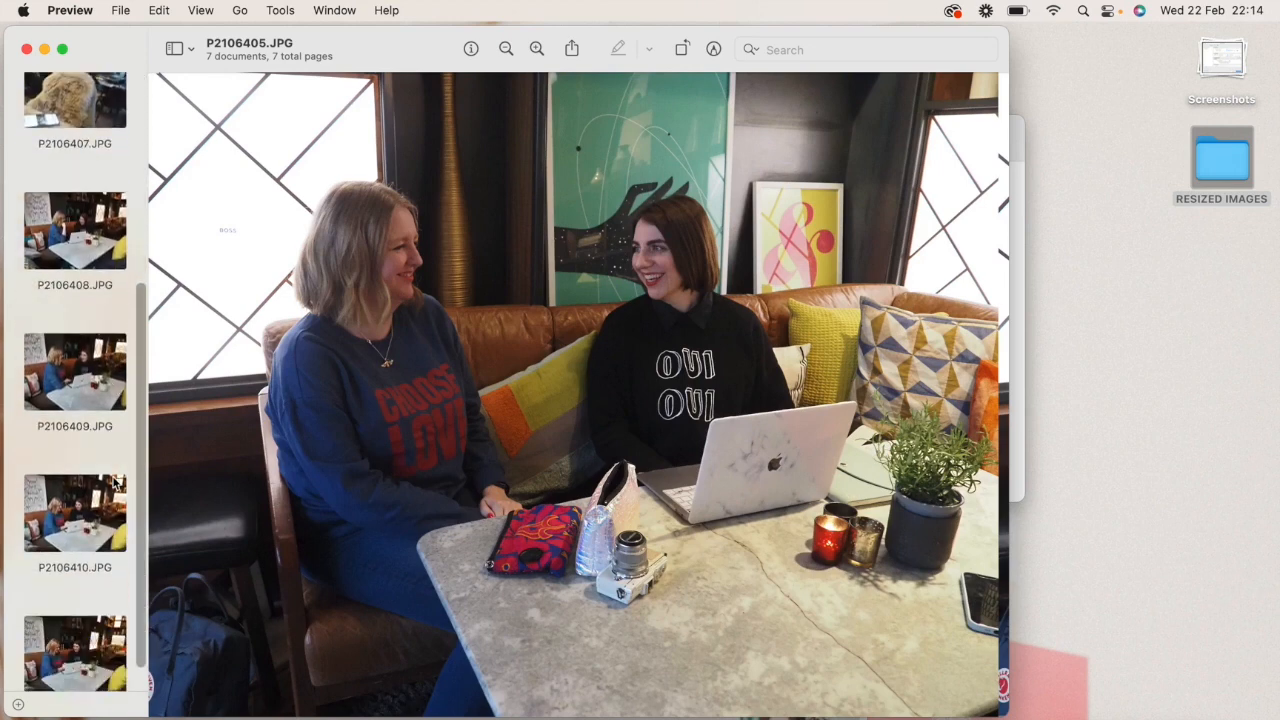
left_click(90, 622, "shift")
scroll(90, 622, "up", 4)
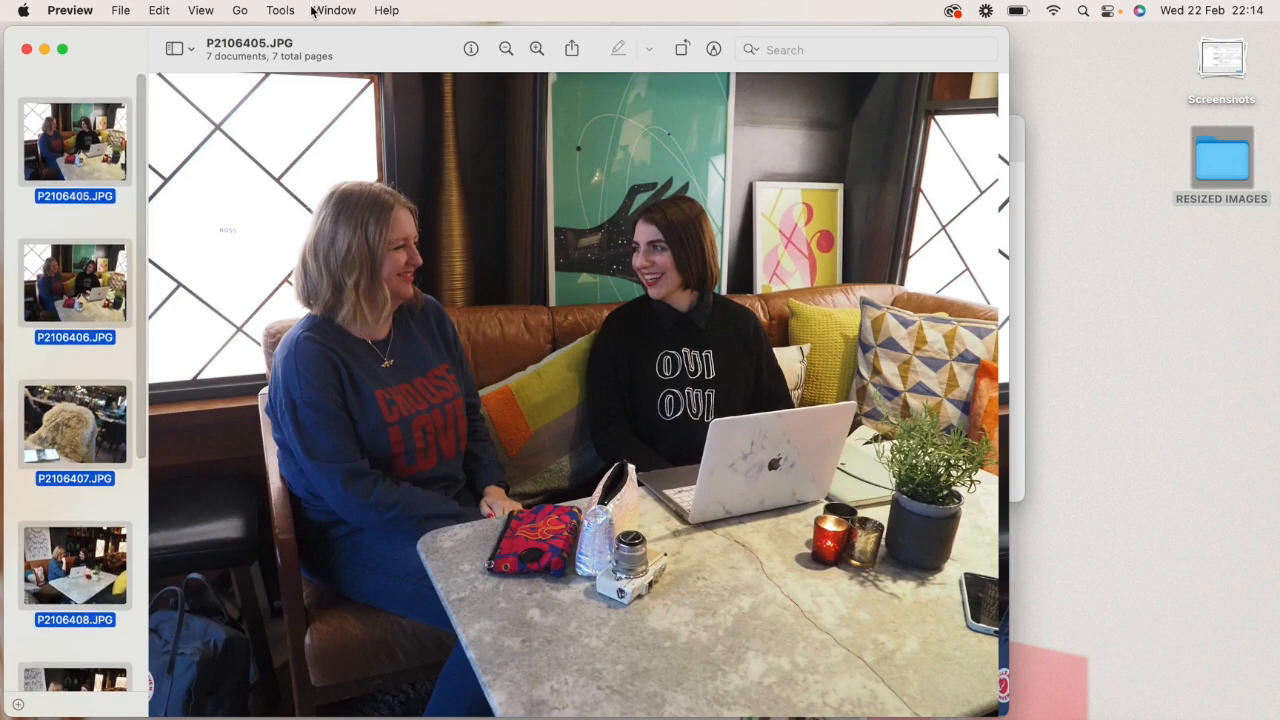
- Start adjusting the size of the selected images and try a width of 1500 pixels
left_click(281, 10)
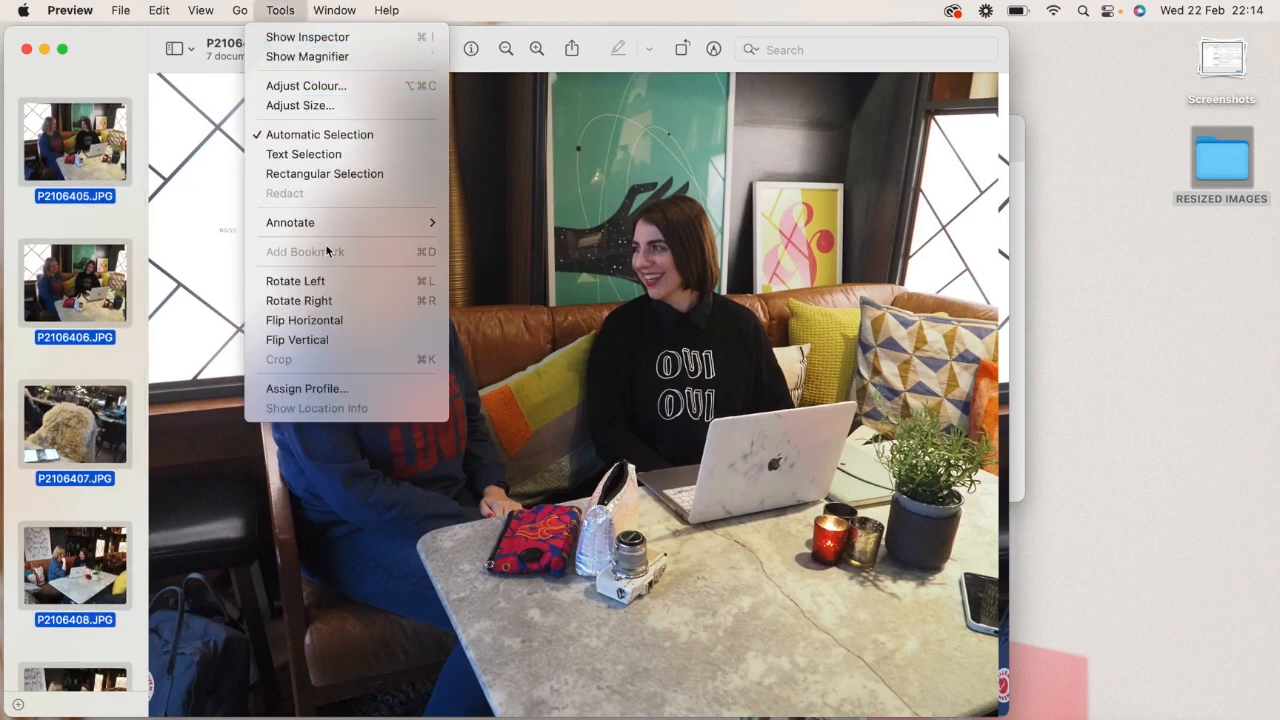
mouse_move(315, 10)
left_click(294, 101)
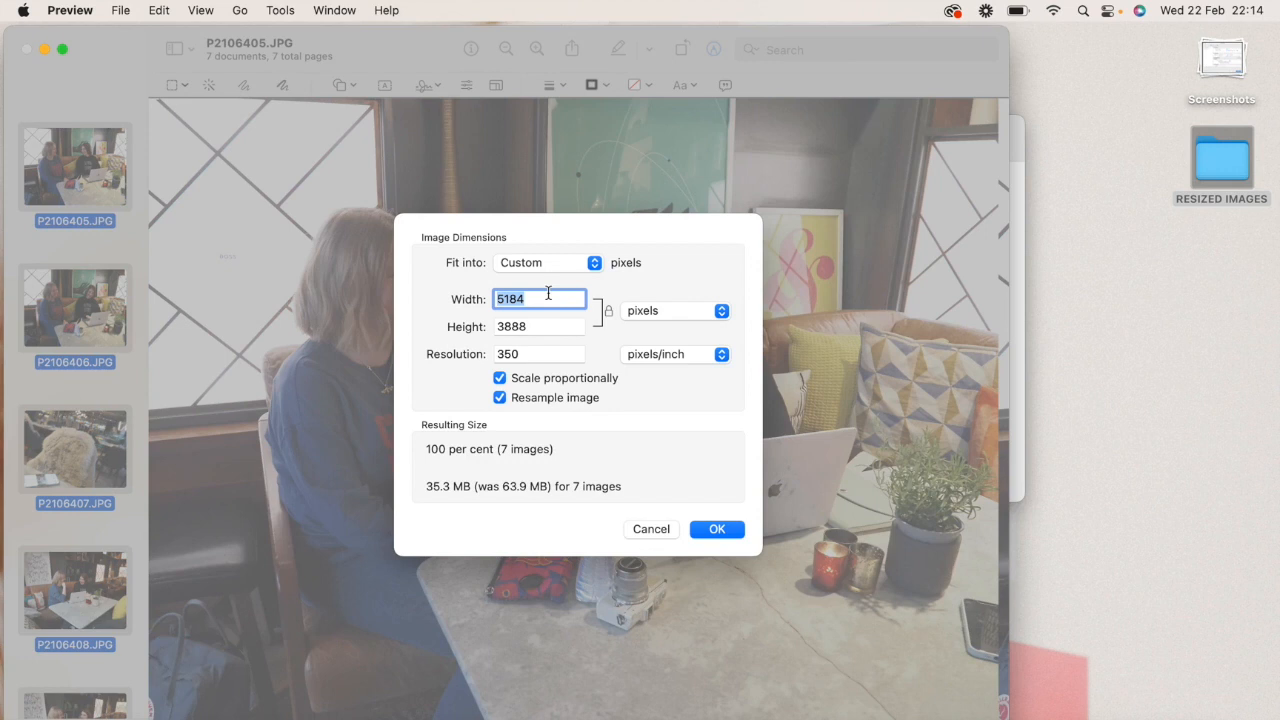
type("1")
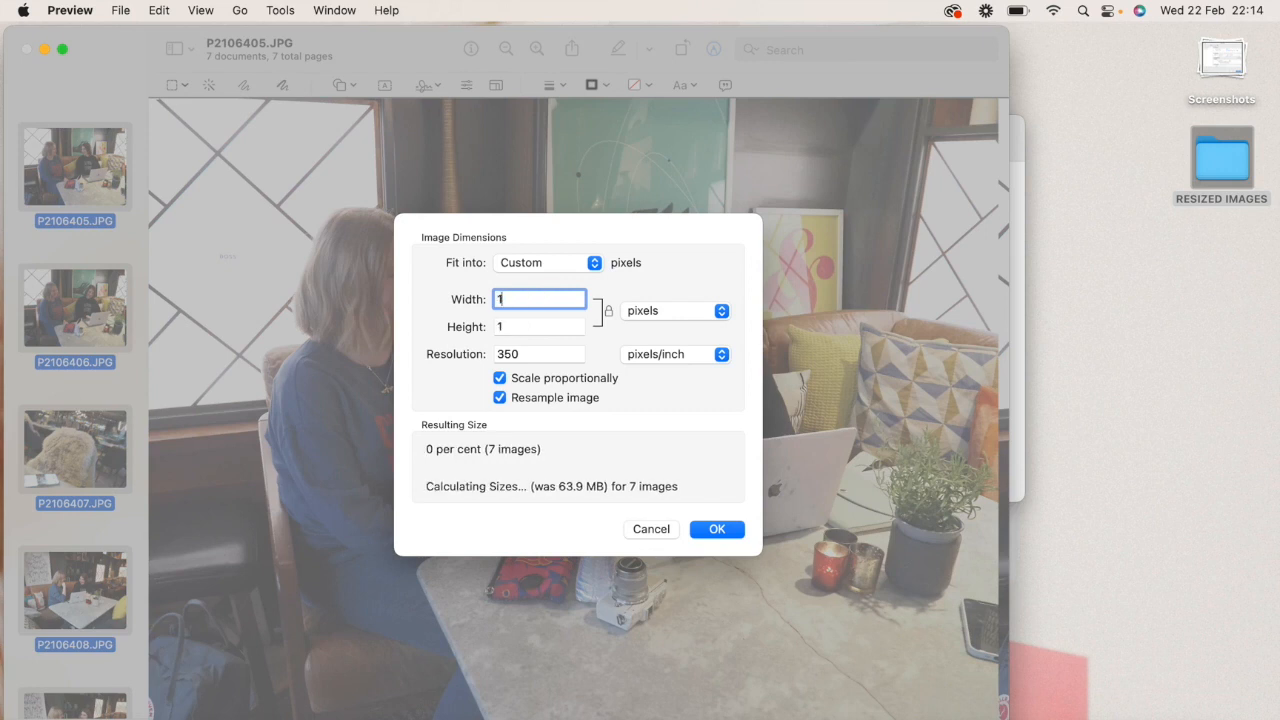
type("500")
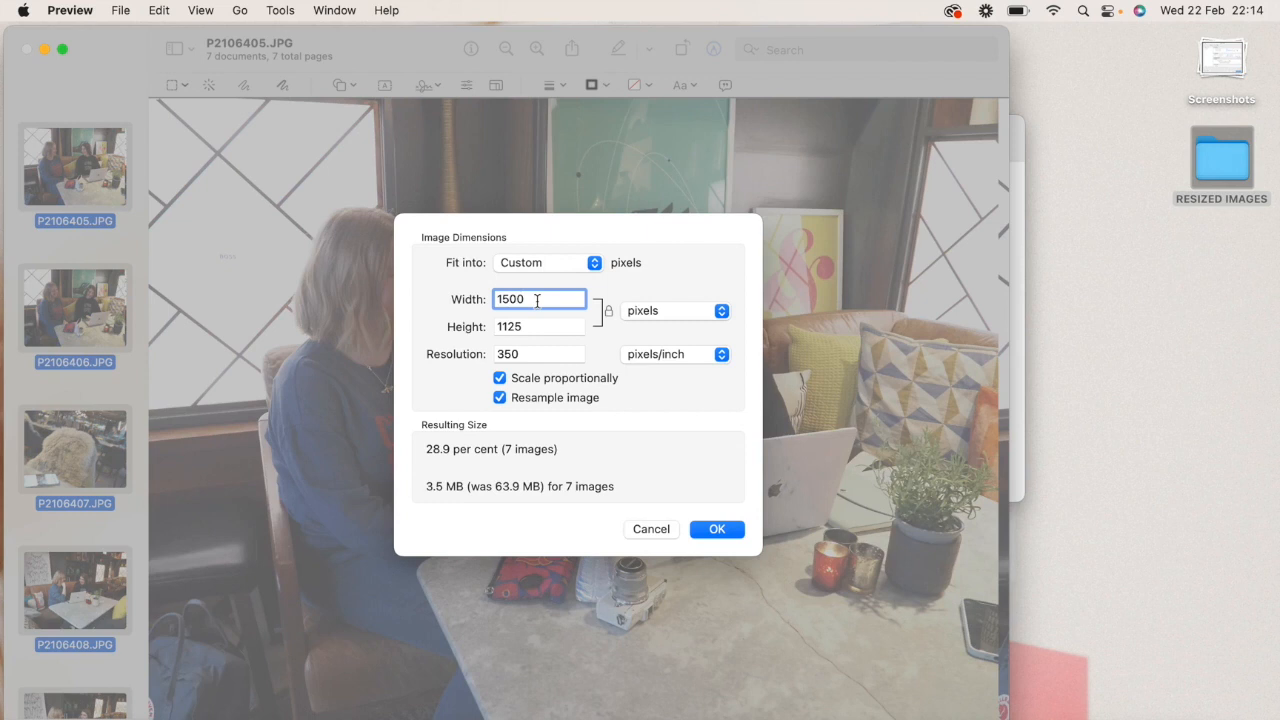
- Resize the images to a width of 2500 pixels at 72 pixels/inch, apply the change and close the Preview window
left_click_drag(537, 300, 491, 300)
type("2500")
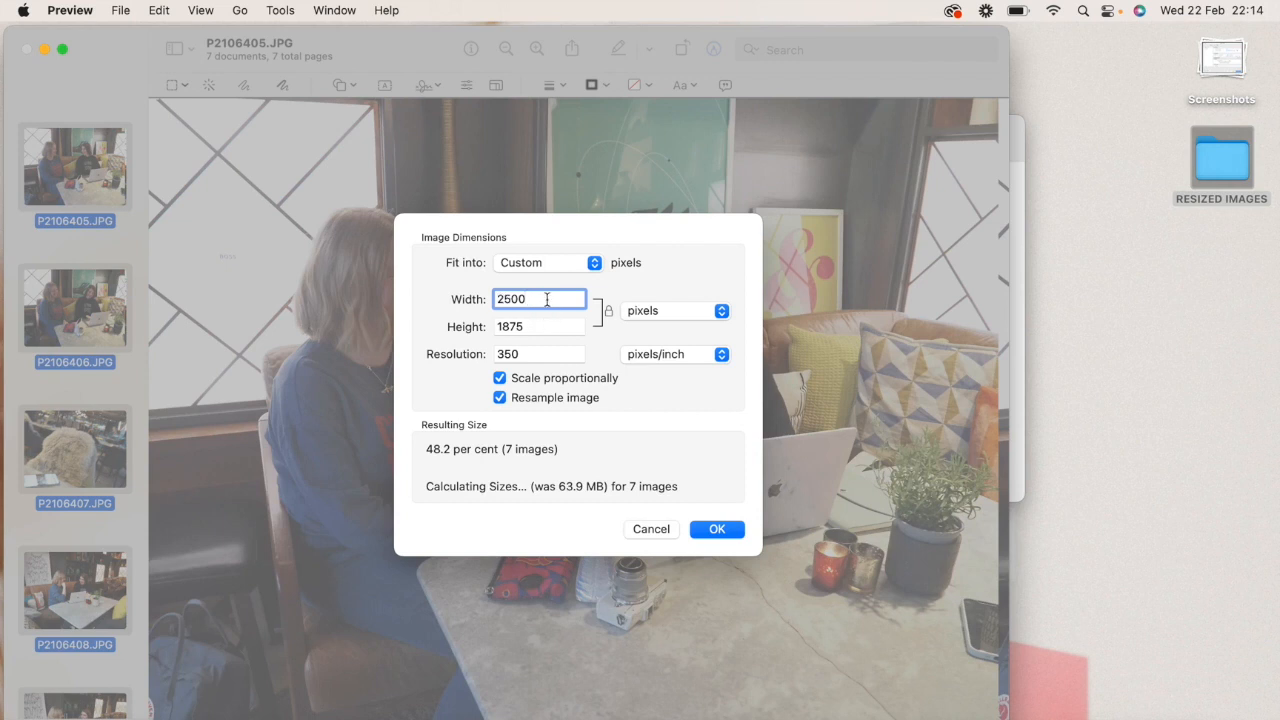
double_click(538, 352)
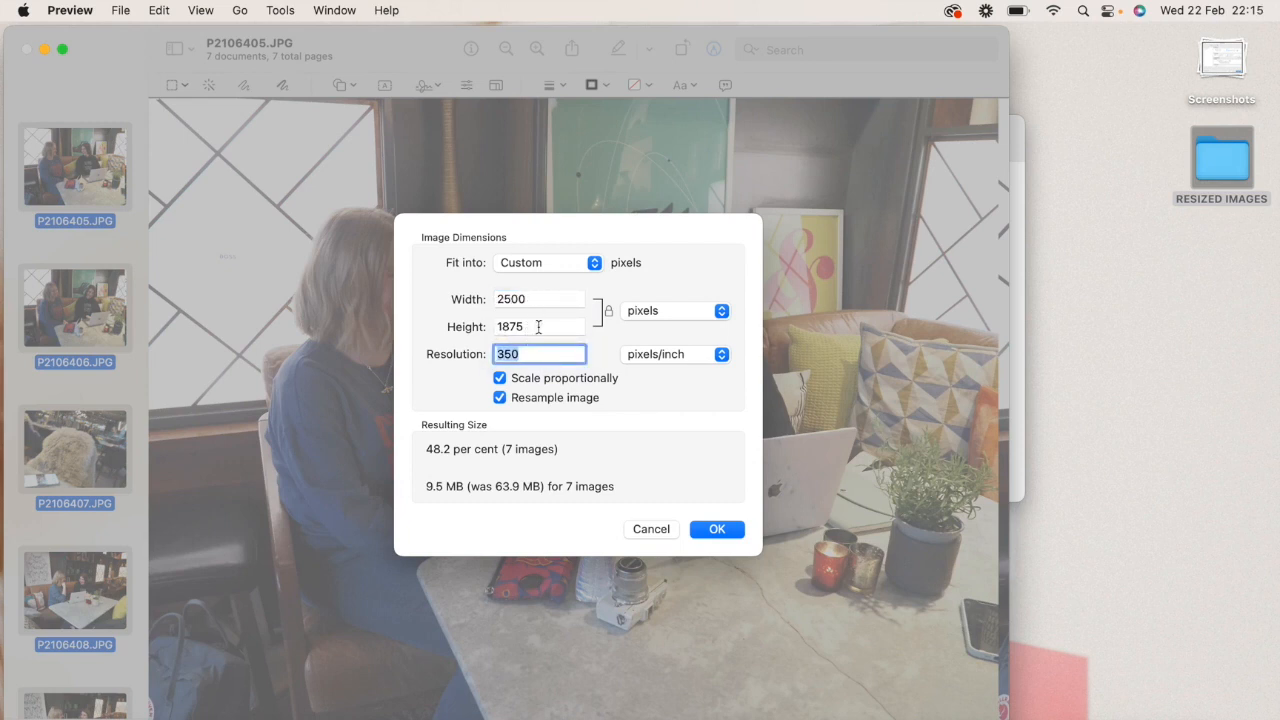
type("72")
left_click(722, 529)
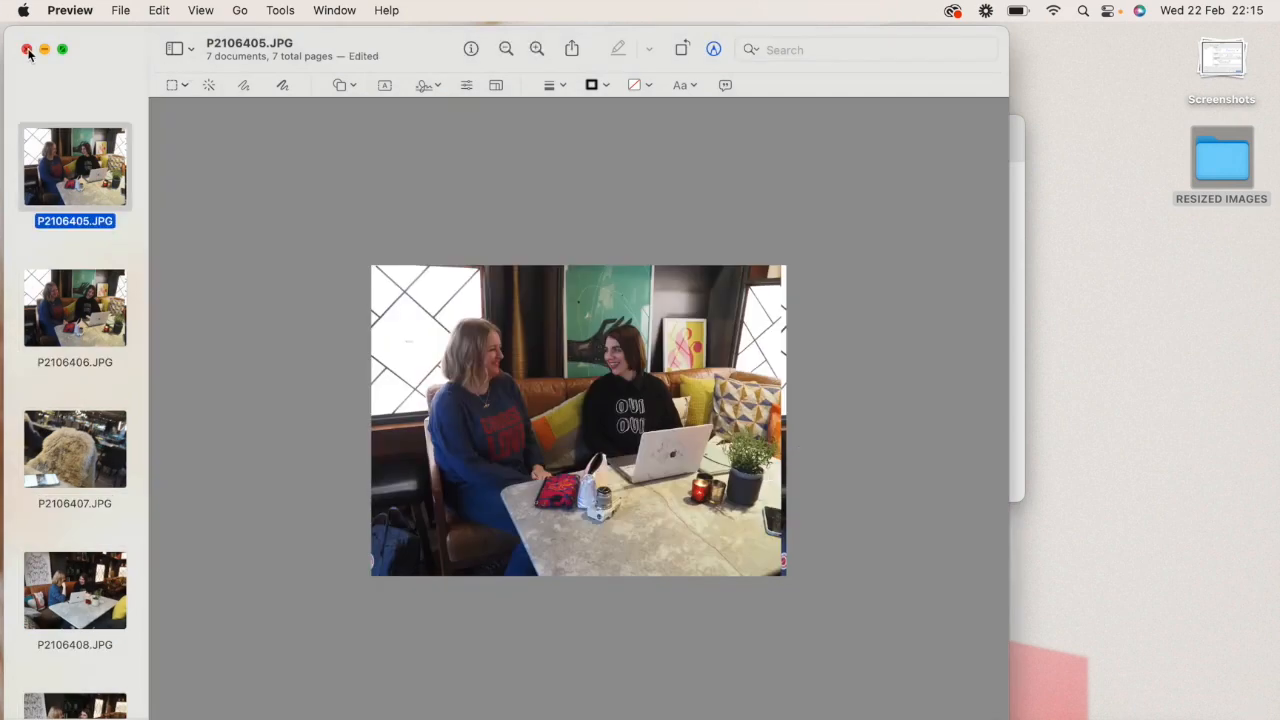
left_click(598, 150)
left_click(27, 49)
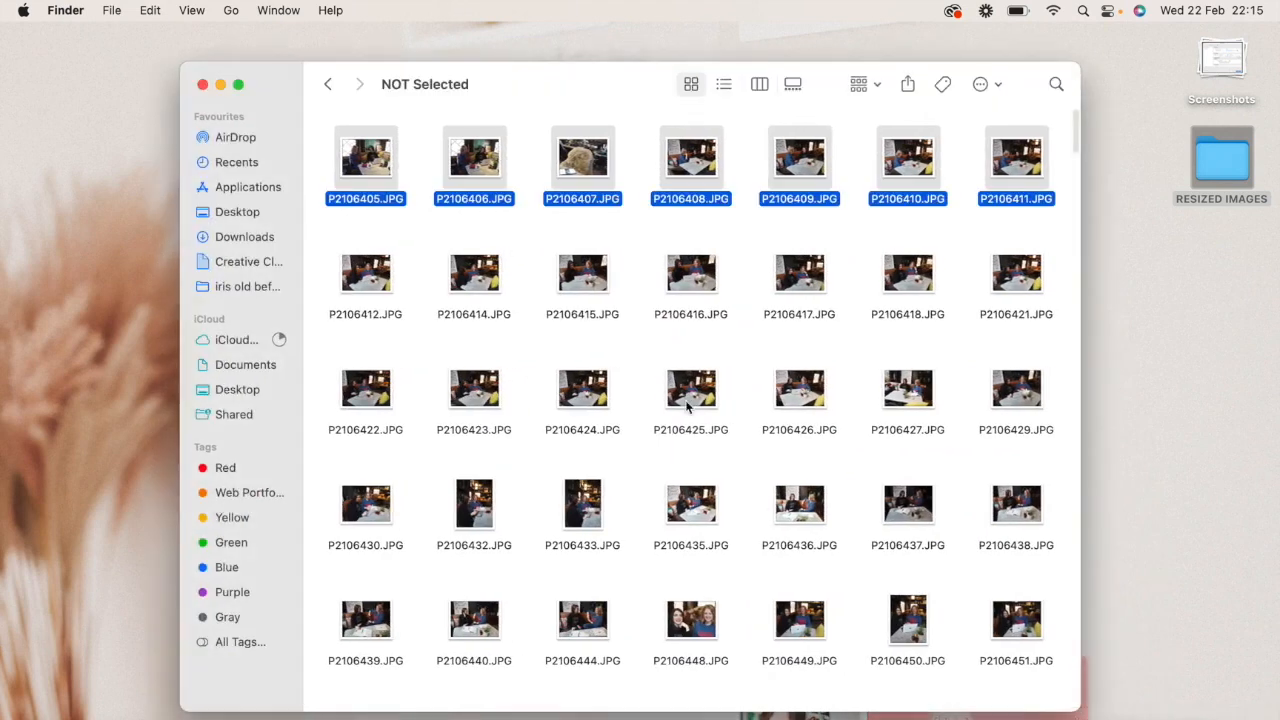
- Examine the file info of the original P2106405.JPG in the NOT Selected folder for its file size and dimensions
left_click(389, 222)
left_click(384, 168)
right_click(384, 168)
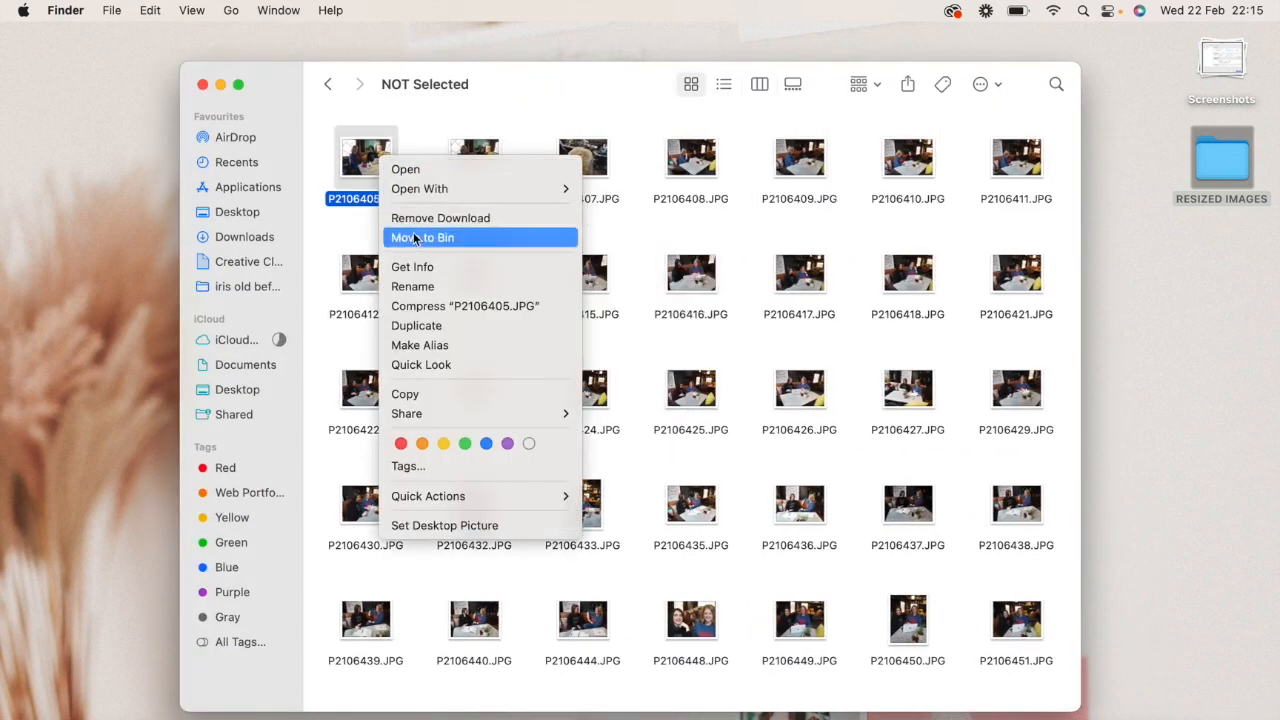
left_click(416, 267)
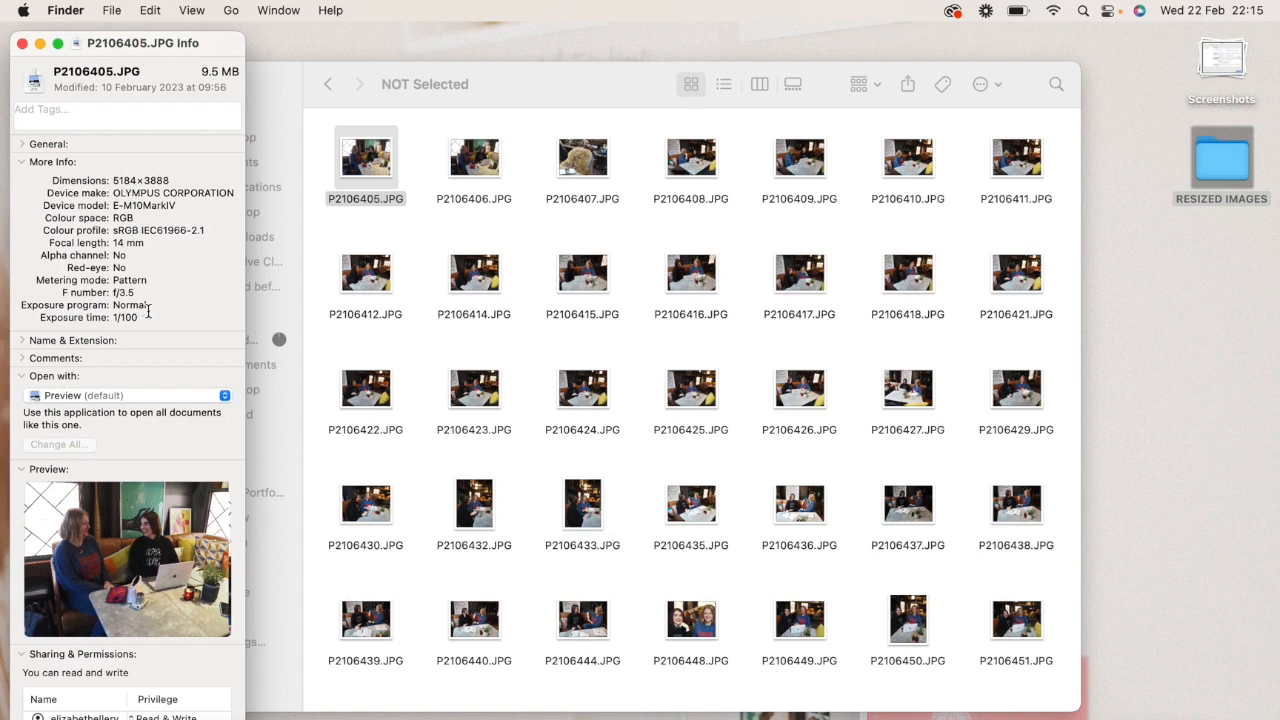
scroll(162, 256, "down", 3)
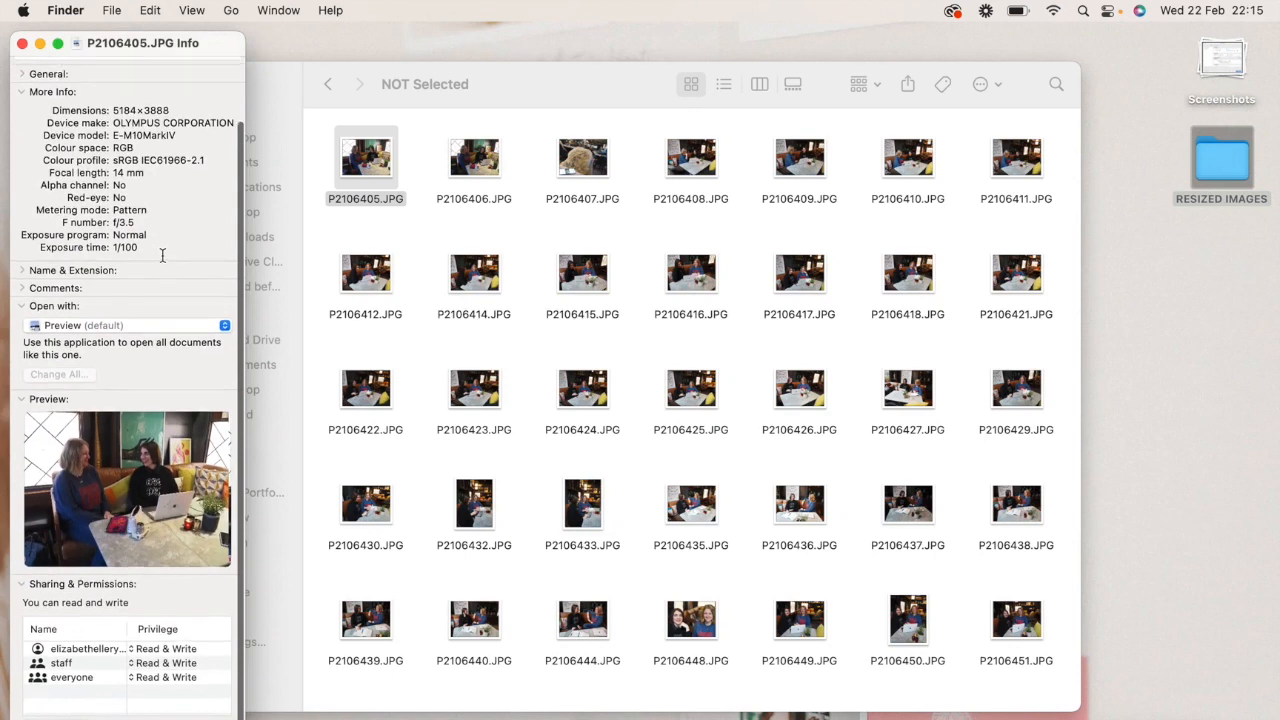
scroll(162, 256, "up", 3)
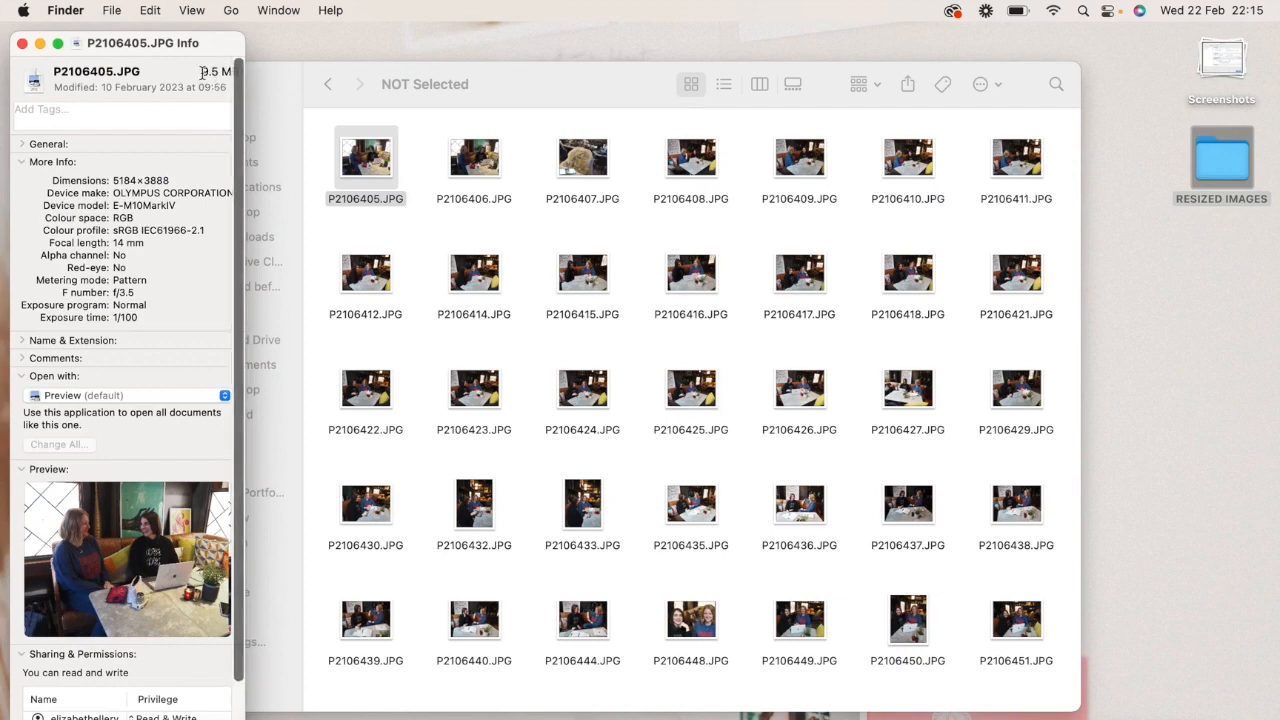
left_click(22, 43)
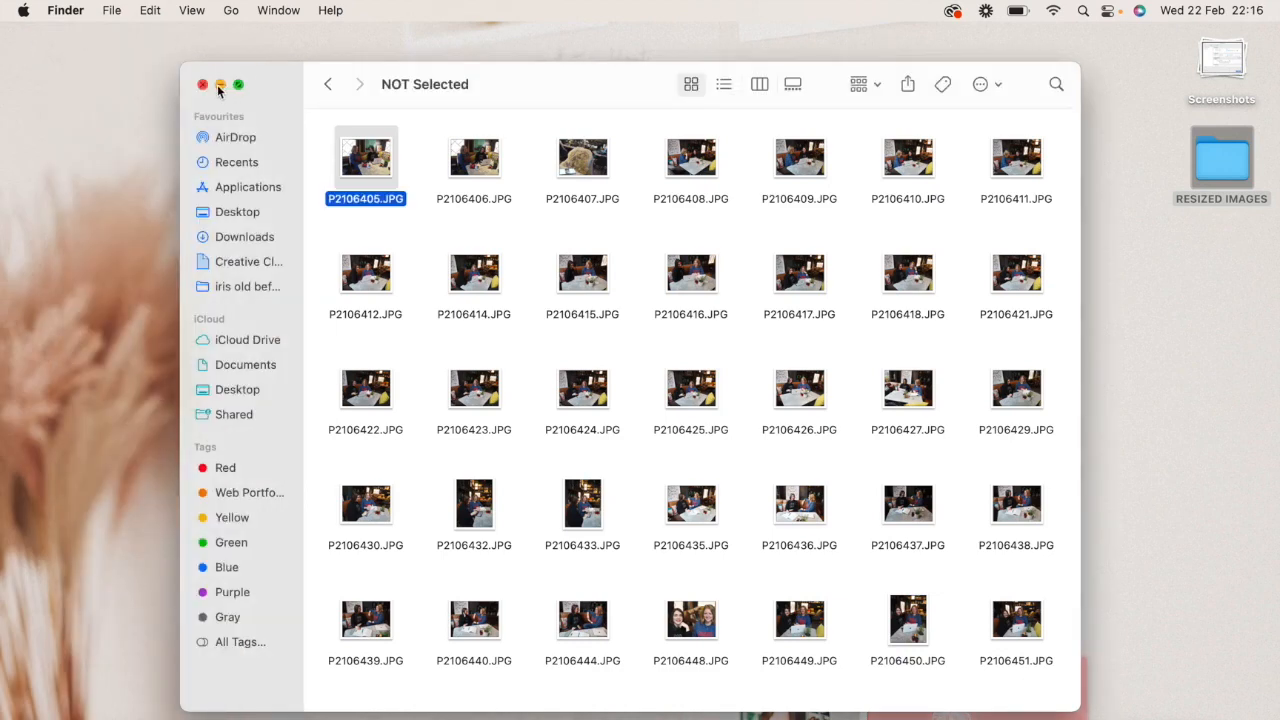
- Check the file size and dimensions of the resized P2106405.JPG in the RESIZED IMAGES folder
left_click(220, 84)
left_click(388, 210)
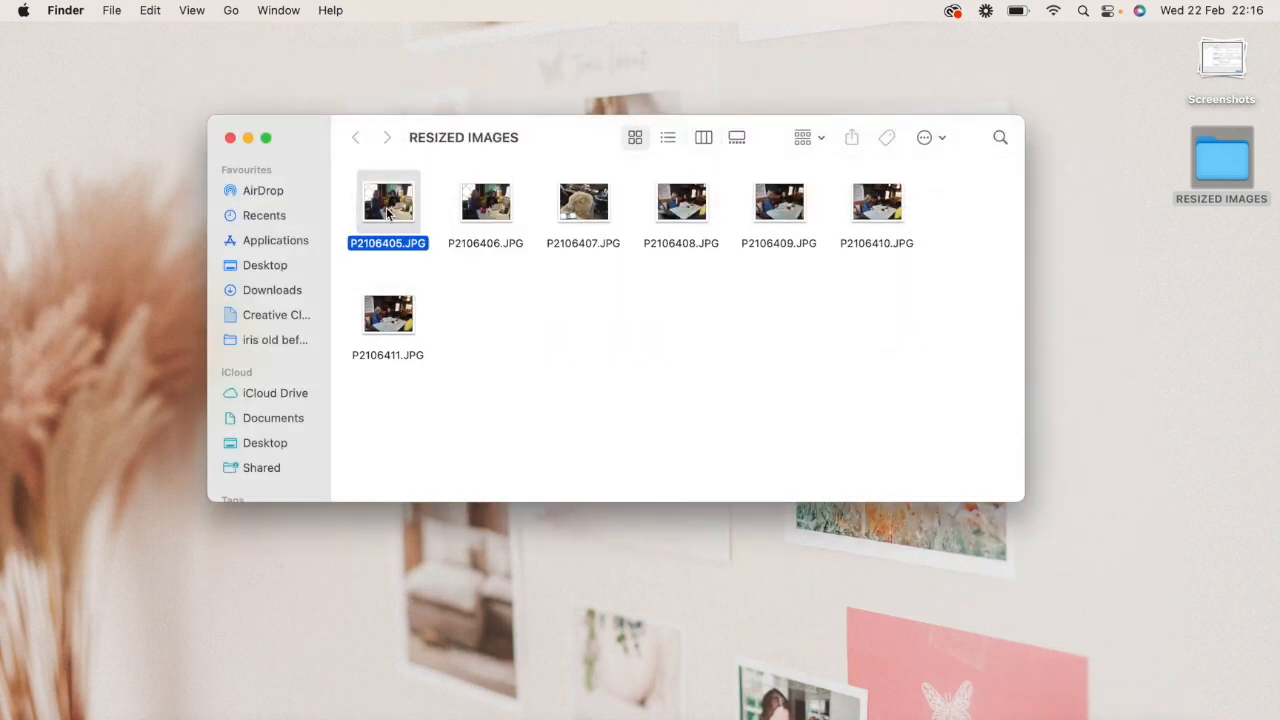
right_click(388, 208)
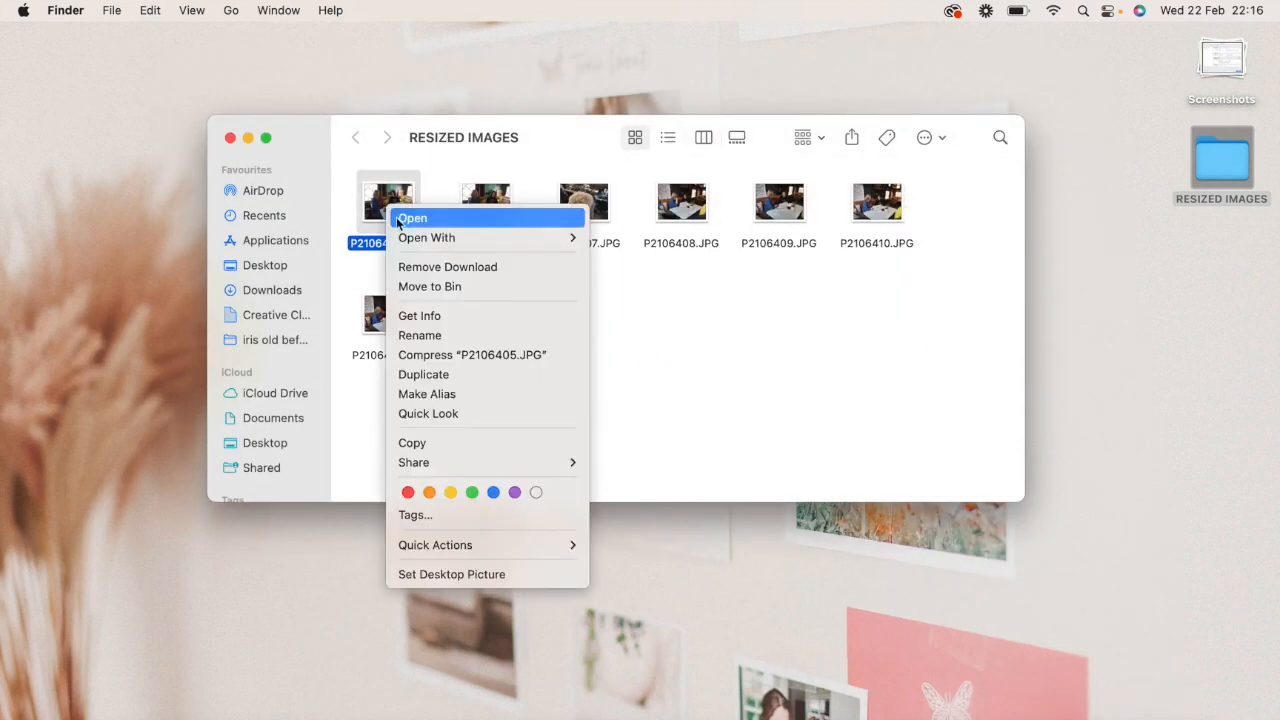
left_click(421, 320)
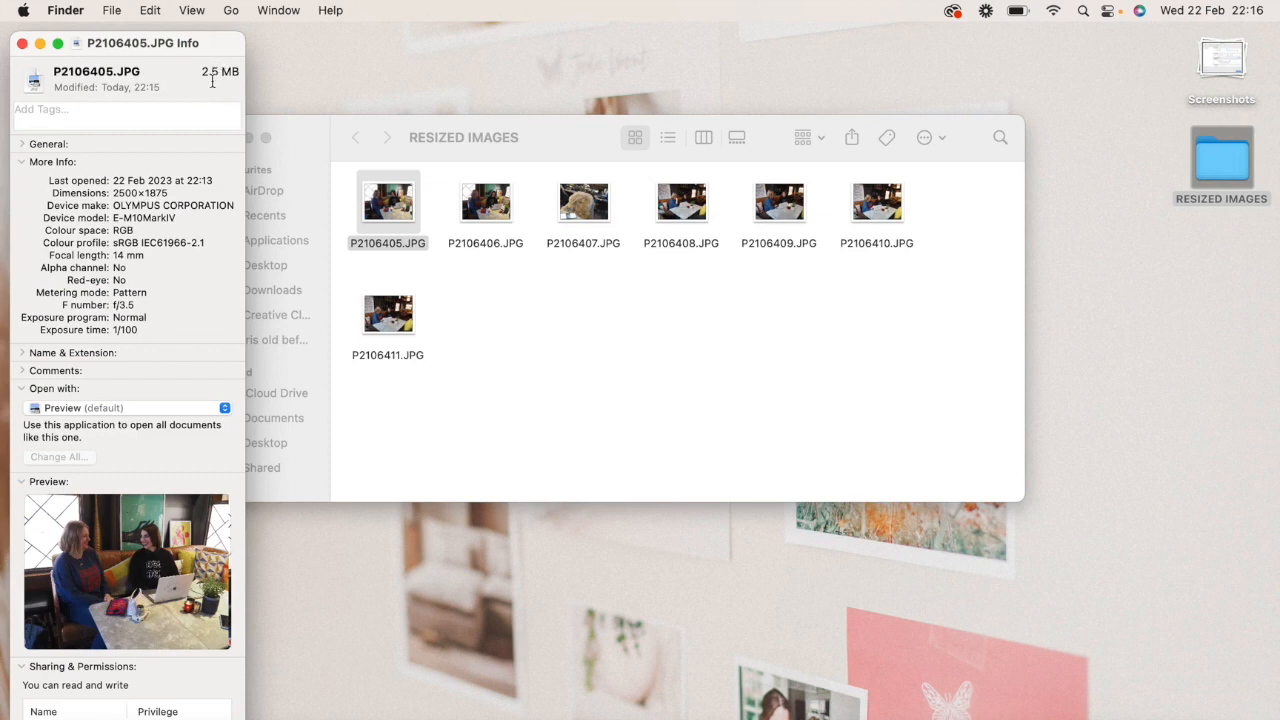
left_click(22, 45)
left_click(593, 295)
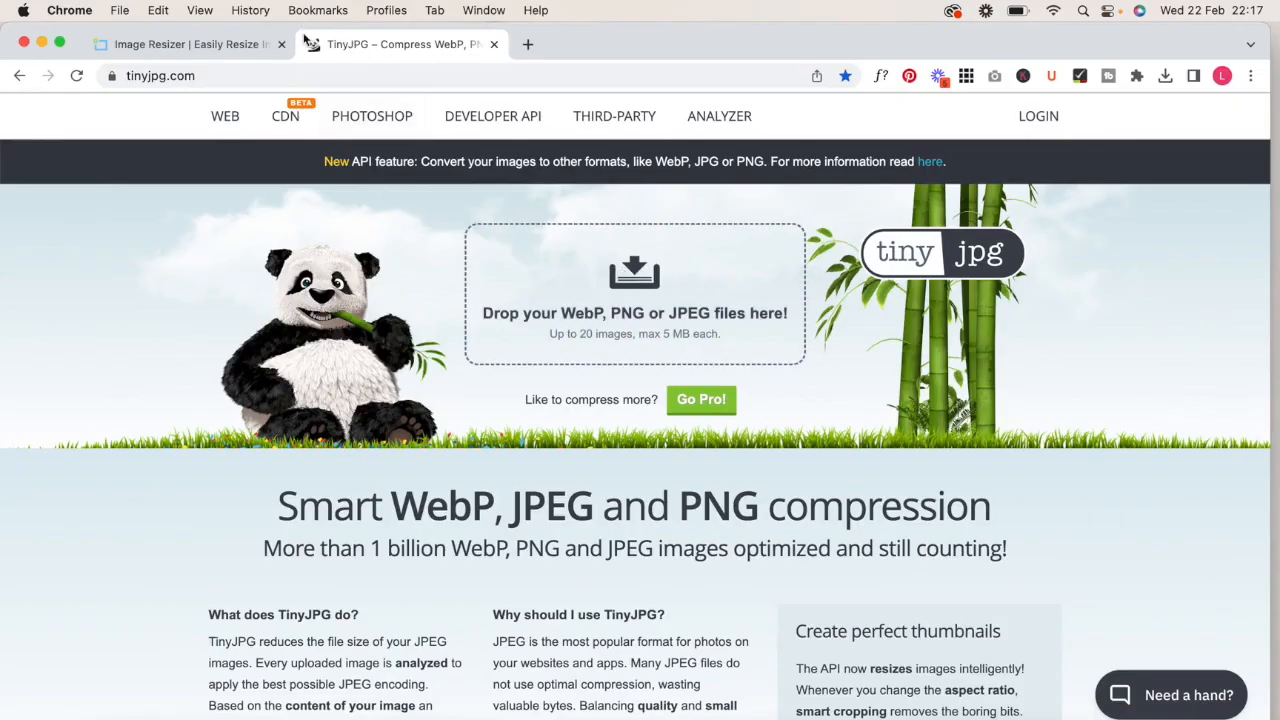
- Compress the seven JPGs from the desktop RESIZED IMAGES folder with TinyJPG and download all the compressed files
left_click(637, 285)
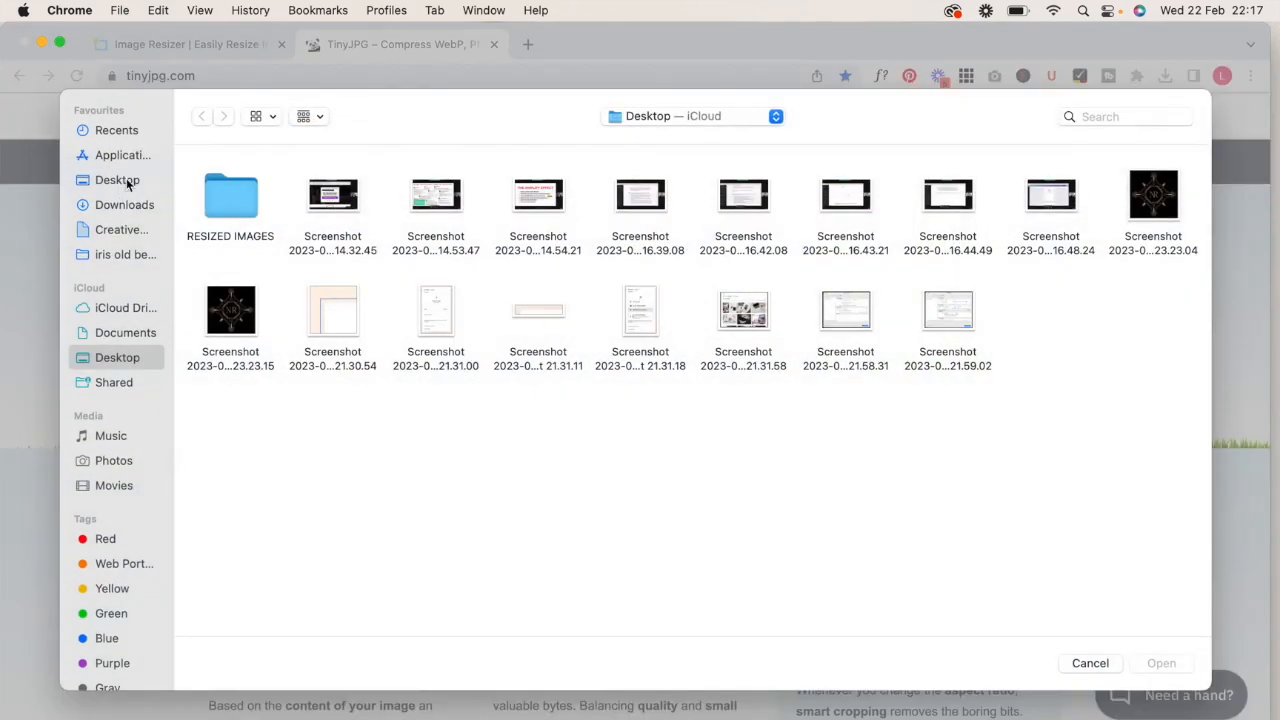
left_click(127, 182)
double_click(224, 207)
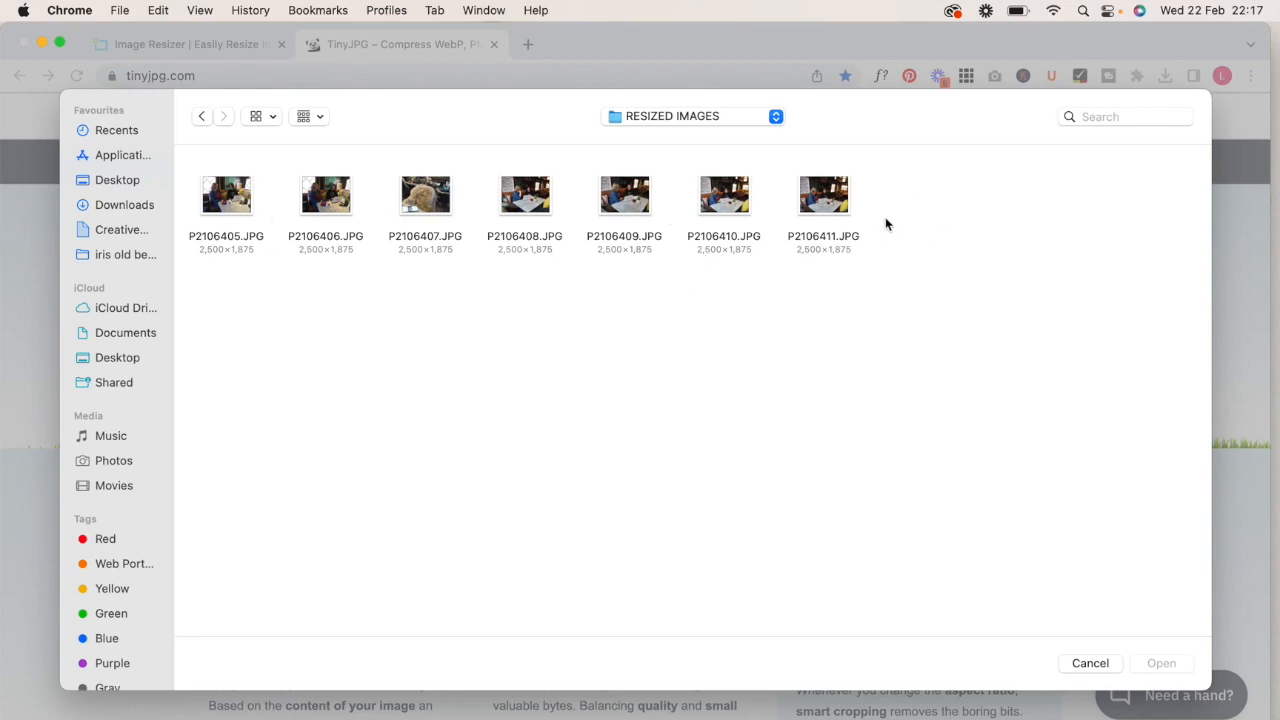
left_click_drag(884, 224, 174, 172)
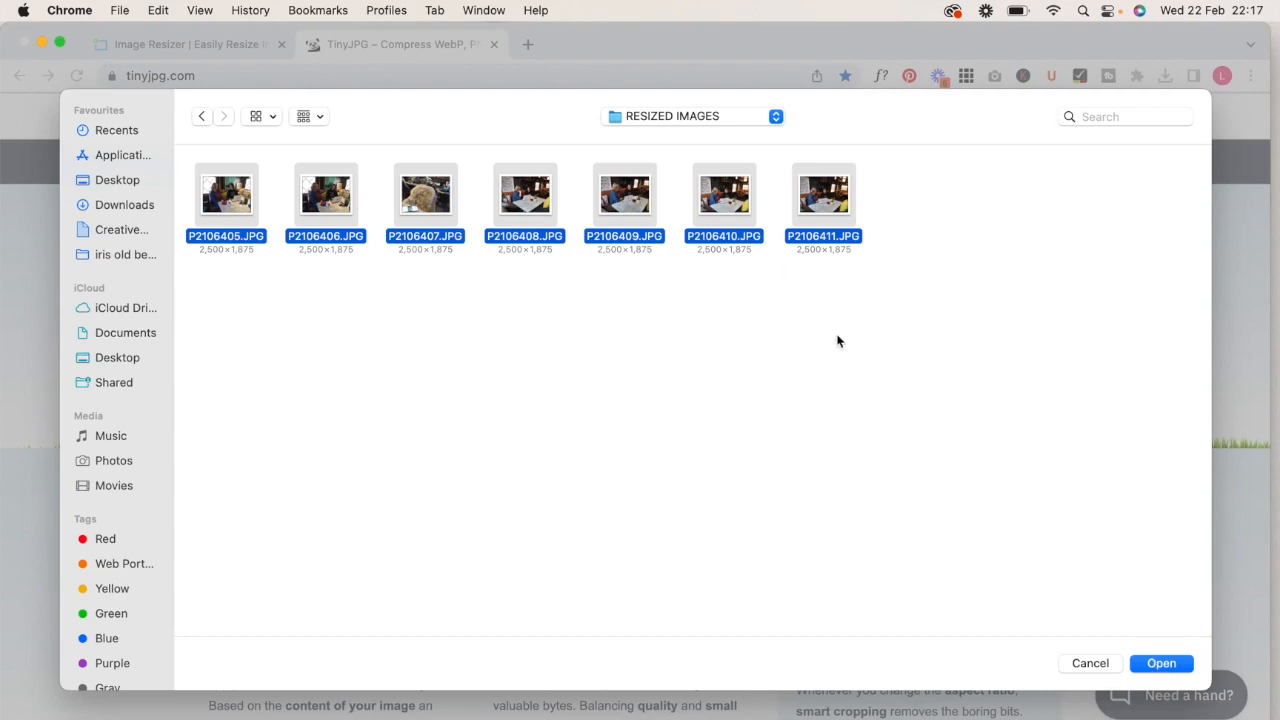
left_click(1175, 664)
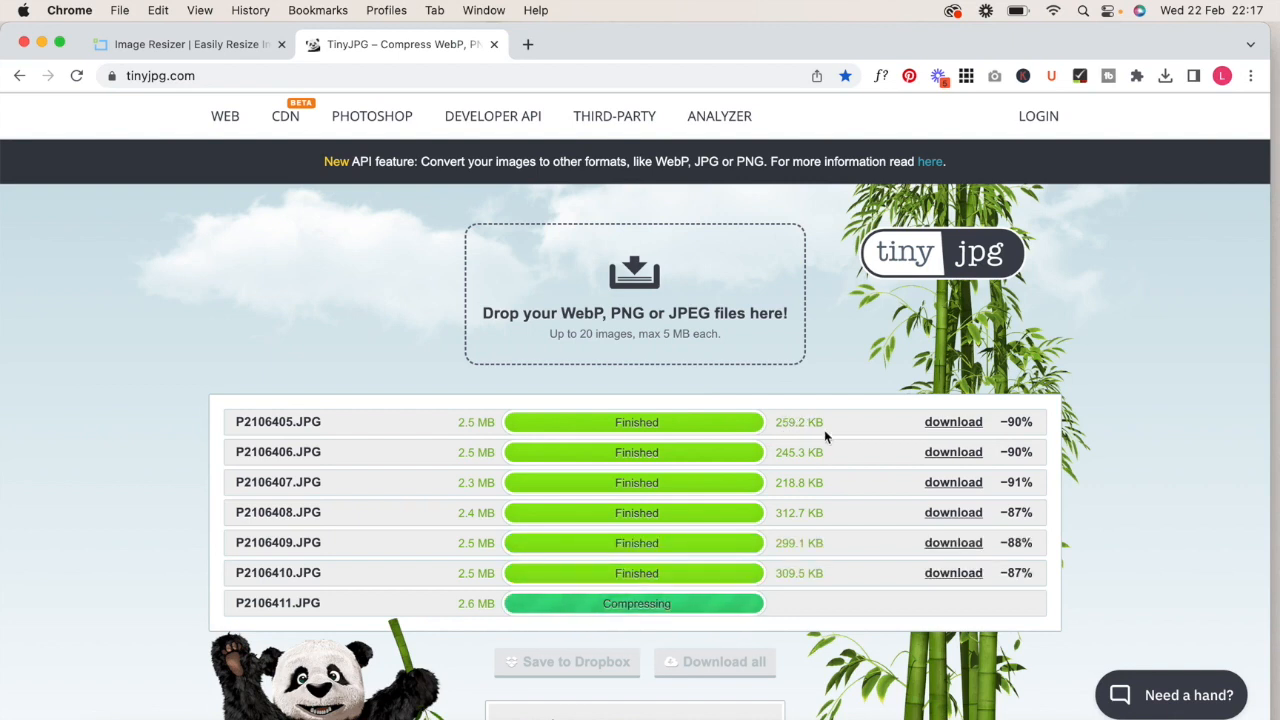
scroll(852, 448, "down", 2)
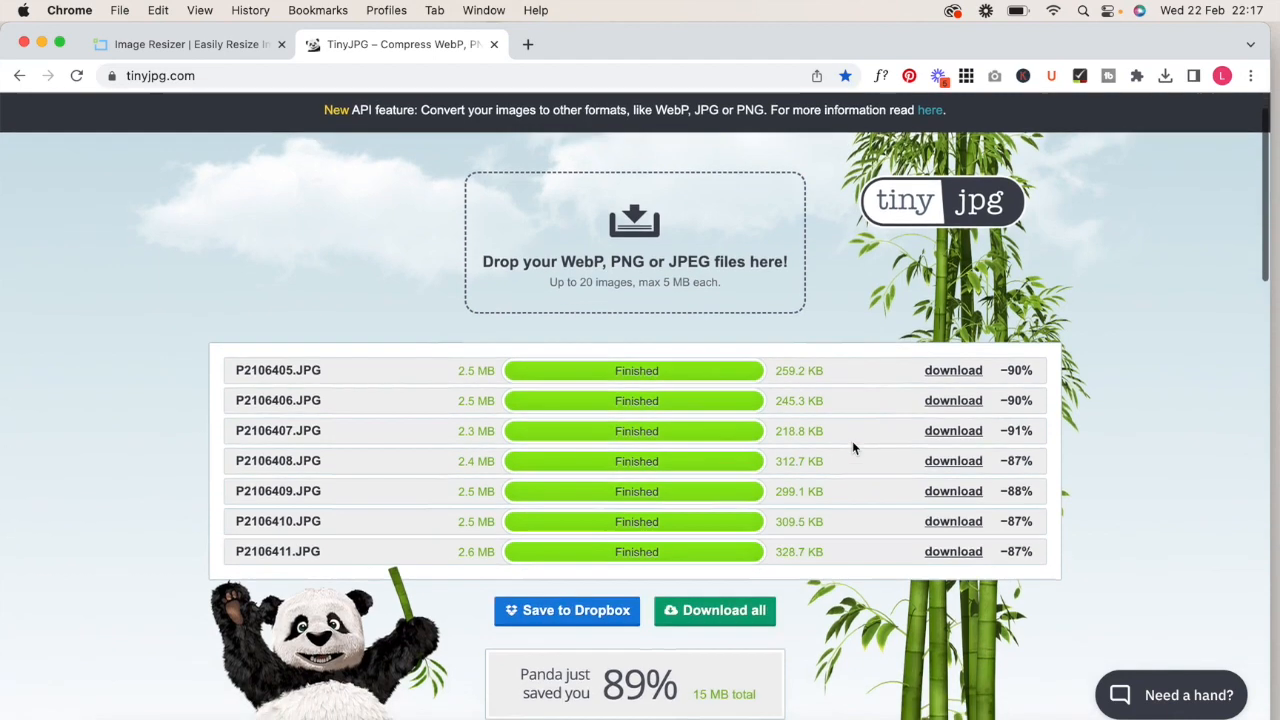
left_click(726, 599)
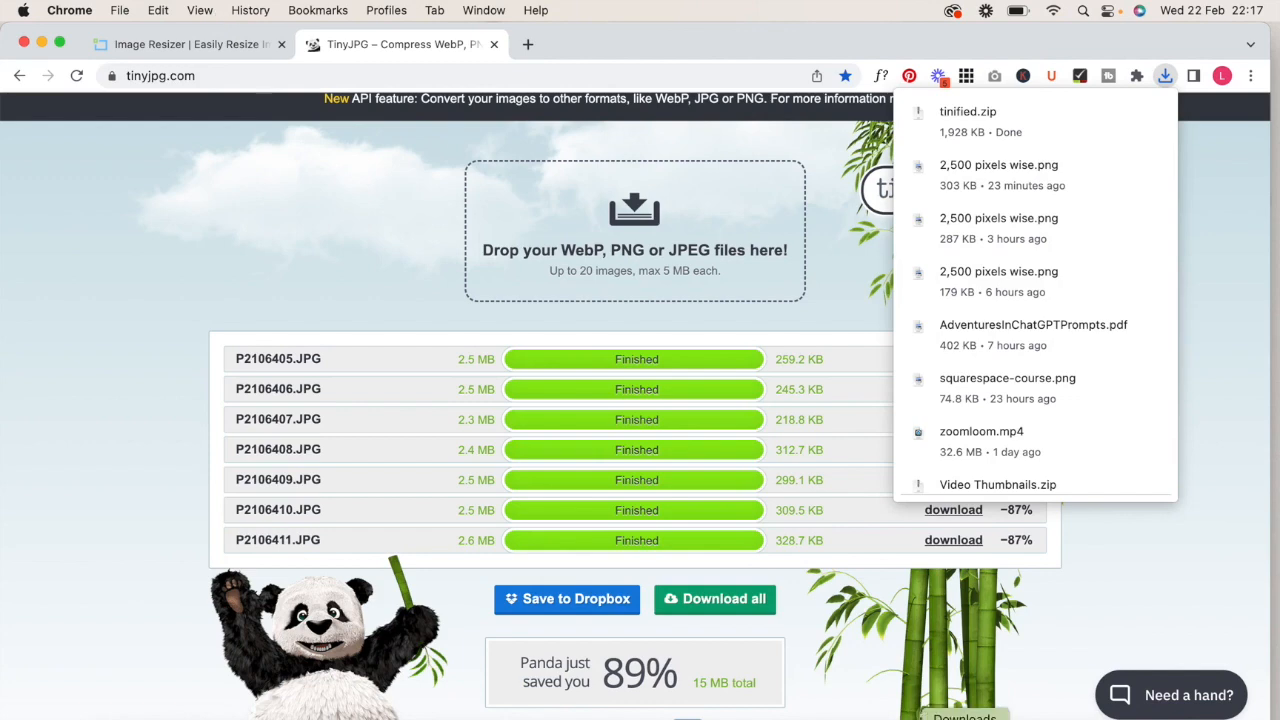
- Extract tinified.zip in the Downloads folder and open the extracted tinified folder
left_click(965, 715)
left_click(1074, 630)
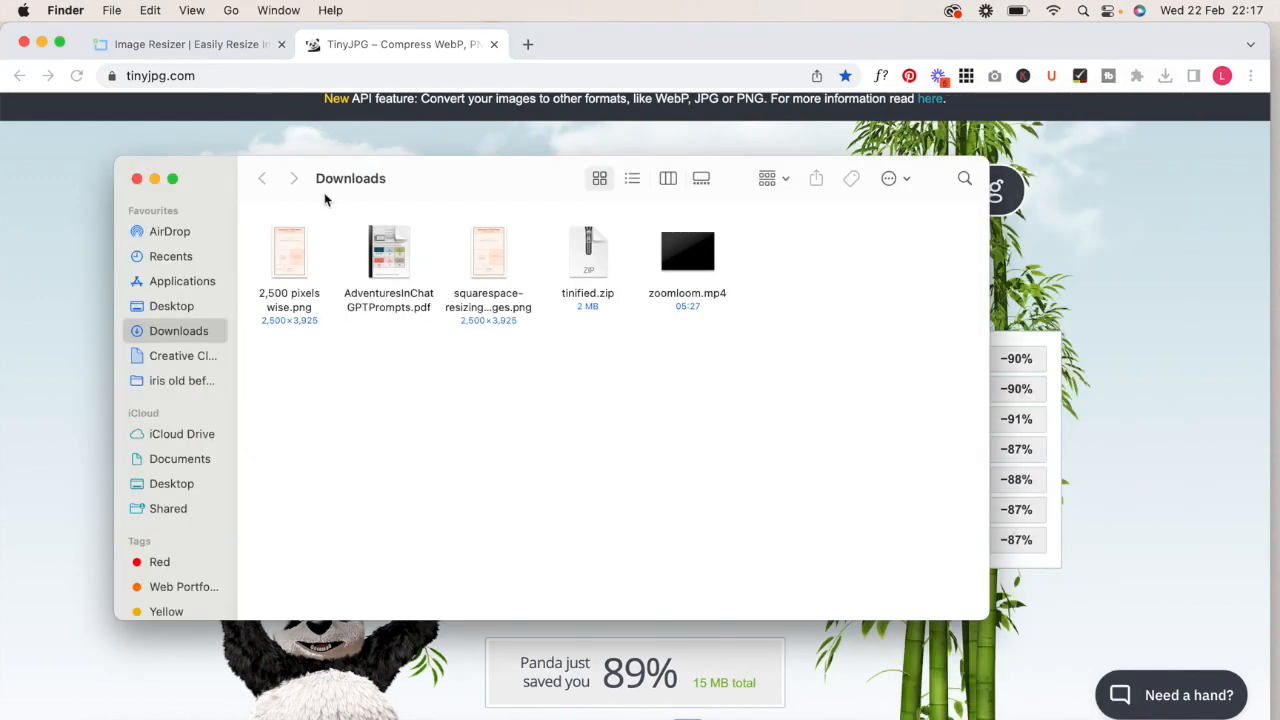
left_click(582, 262)
double_click(581, 262)
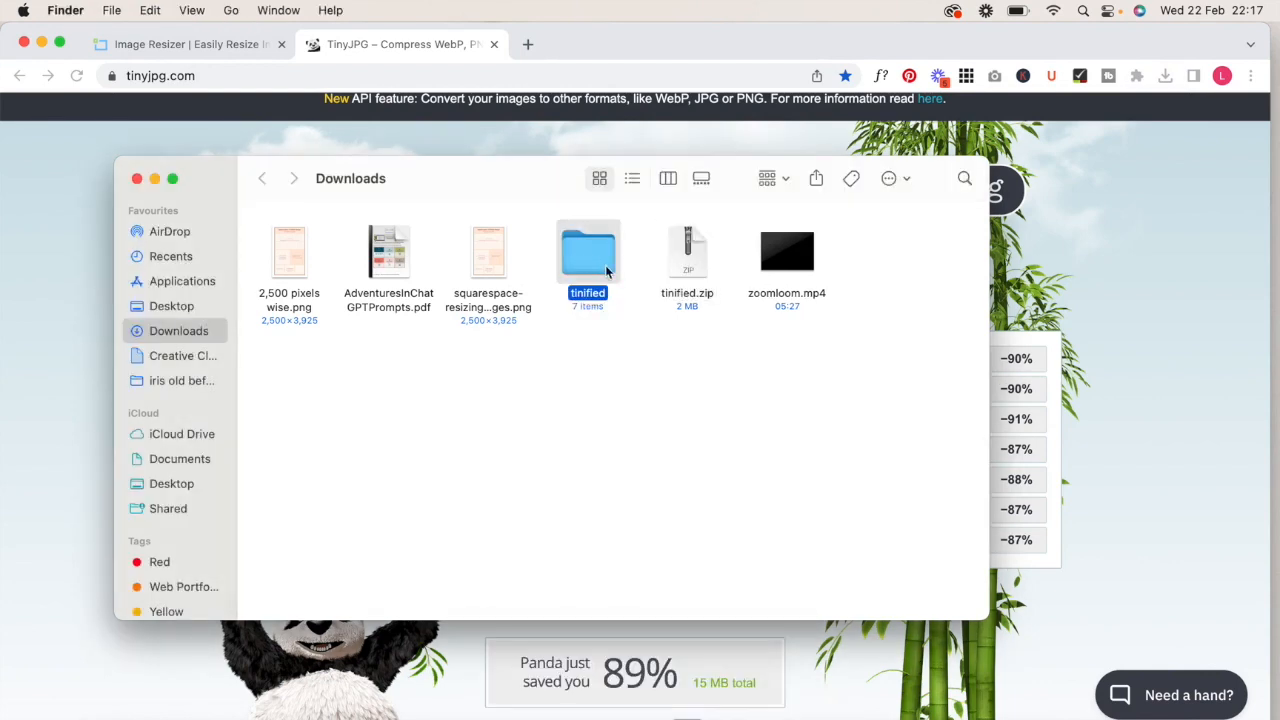
double_click(581, 258)
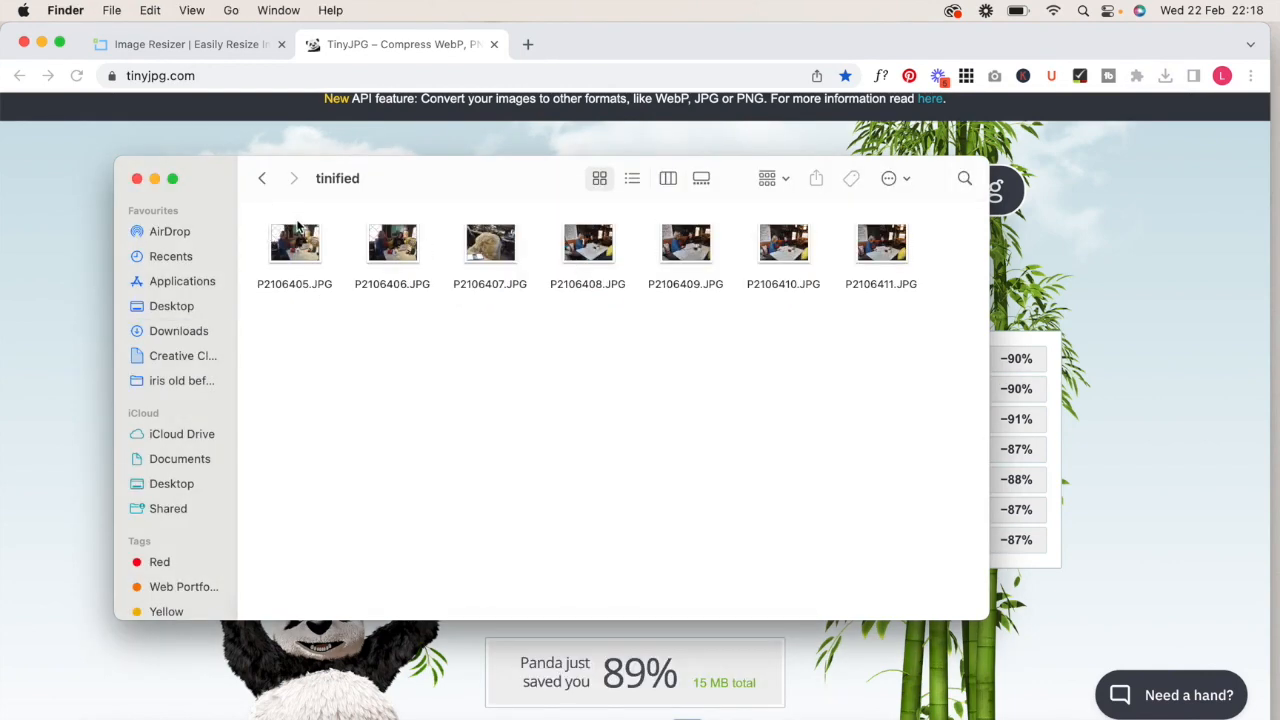
- Minimise the browser and check the file size and dimensions of the compressed P2106405.JPG in its file info
left_click(41, 42)
left_click(305, 240)
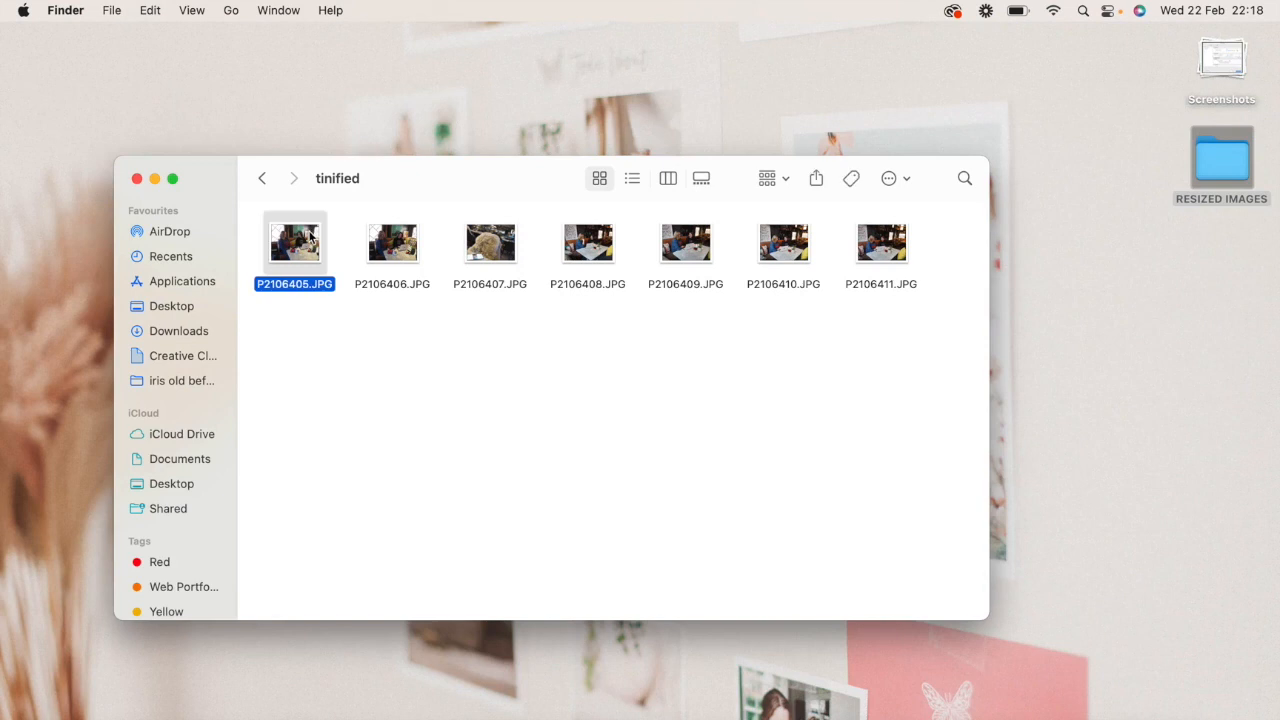
right_click(310, 238)
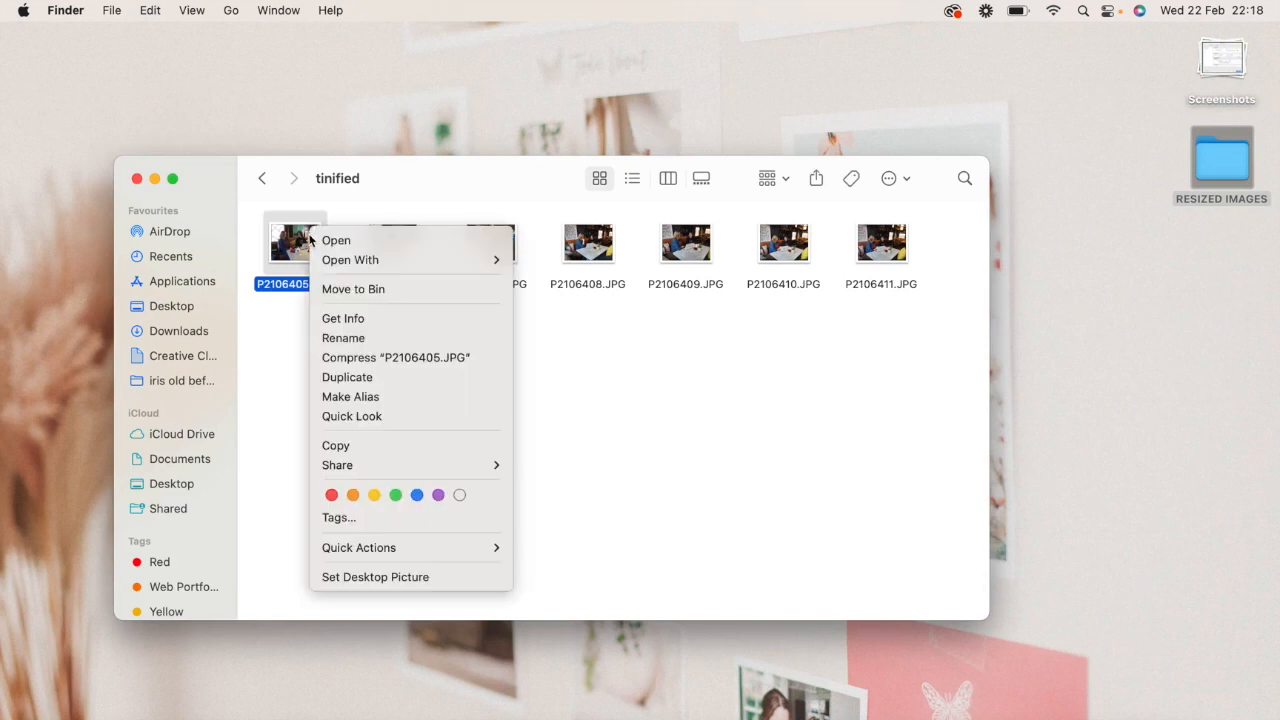
left_click(346, 320)
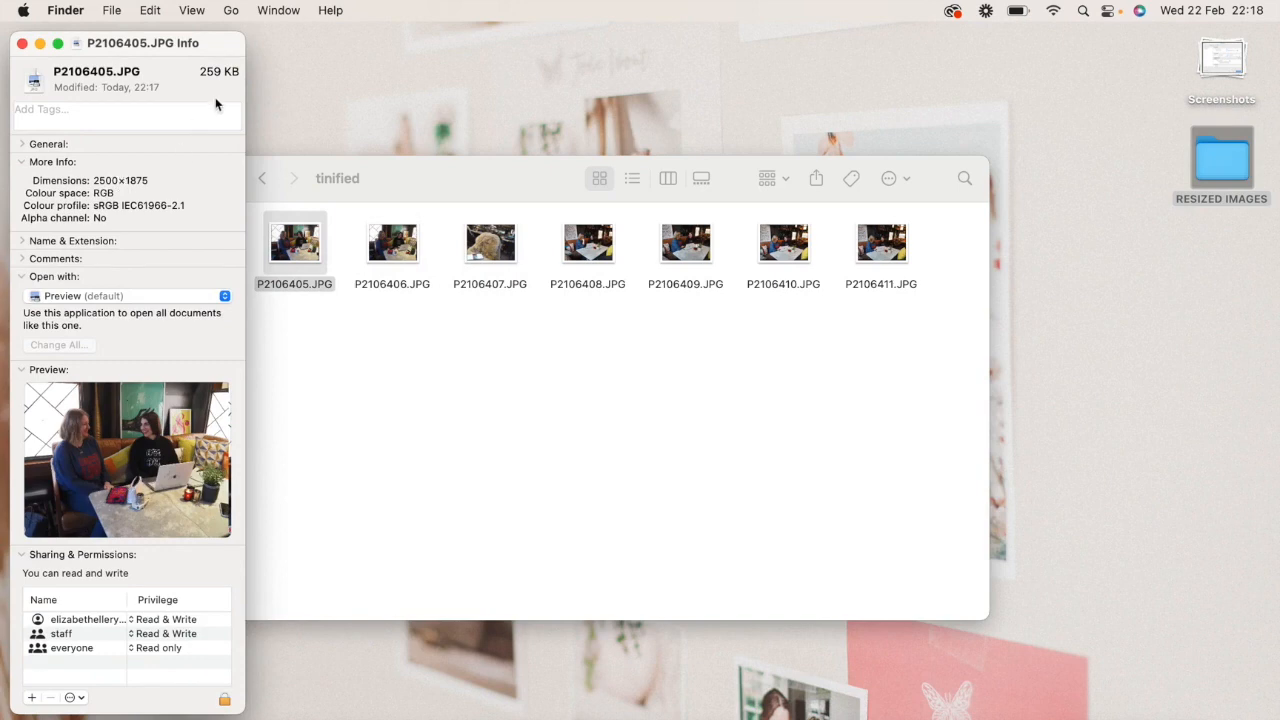
left_click(22, 43)
left_click(345, 290)
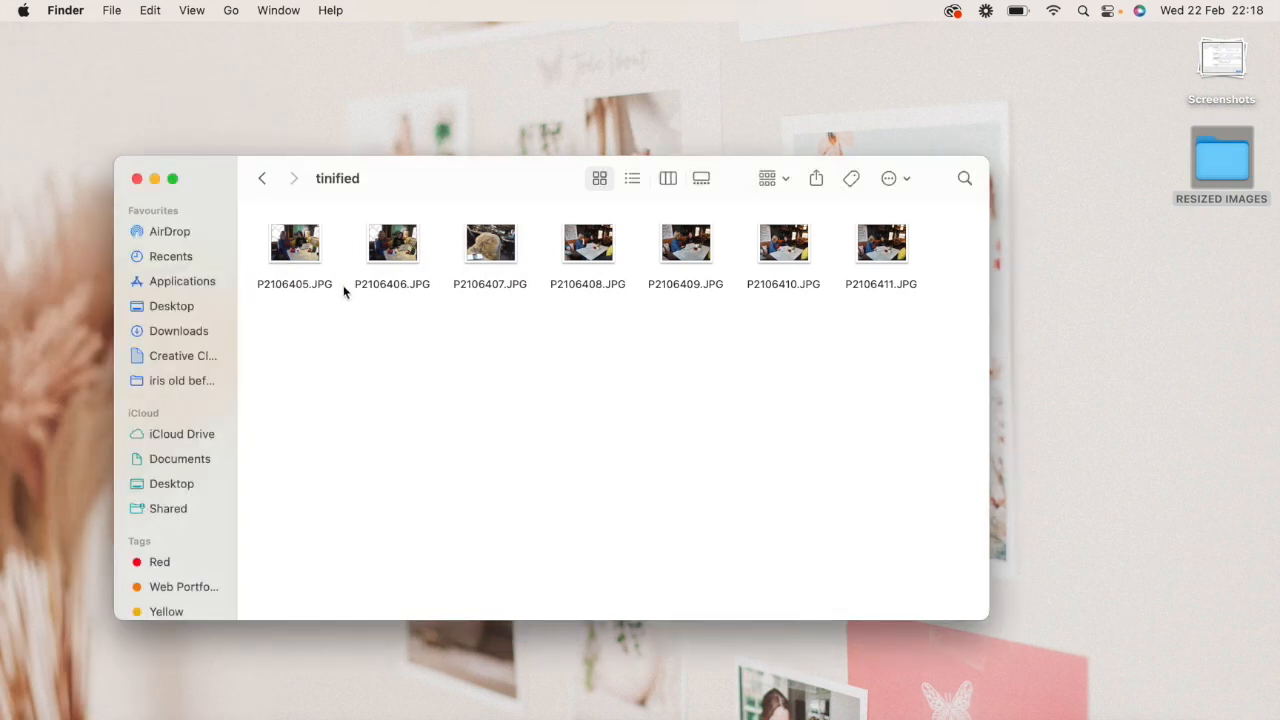
- Preview the compressed P2106405.JPG at large size to judge its image quality, and close the preview
left_click(311, 254)
key("space")
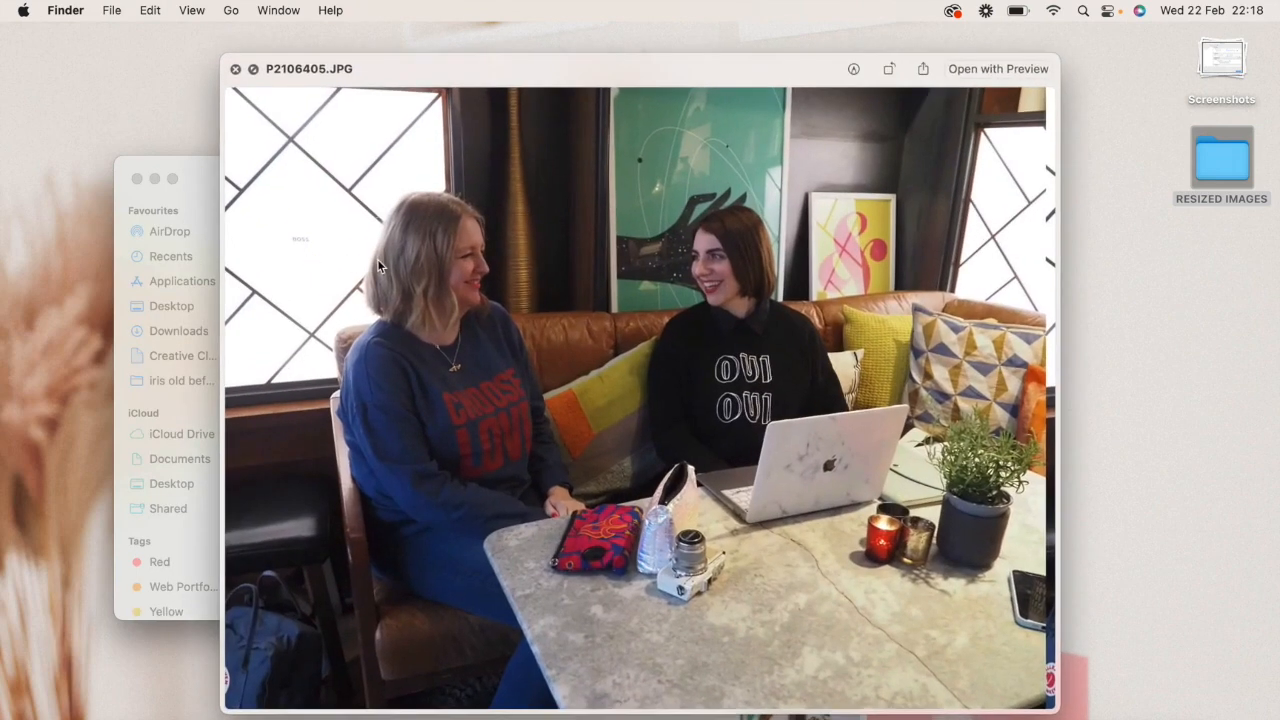
left_click(235, 70)
left_click(608, 449)
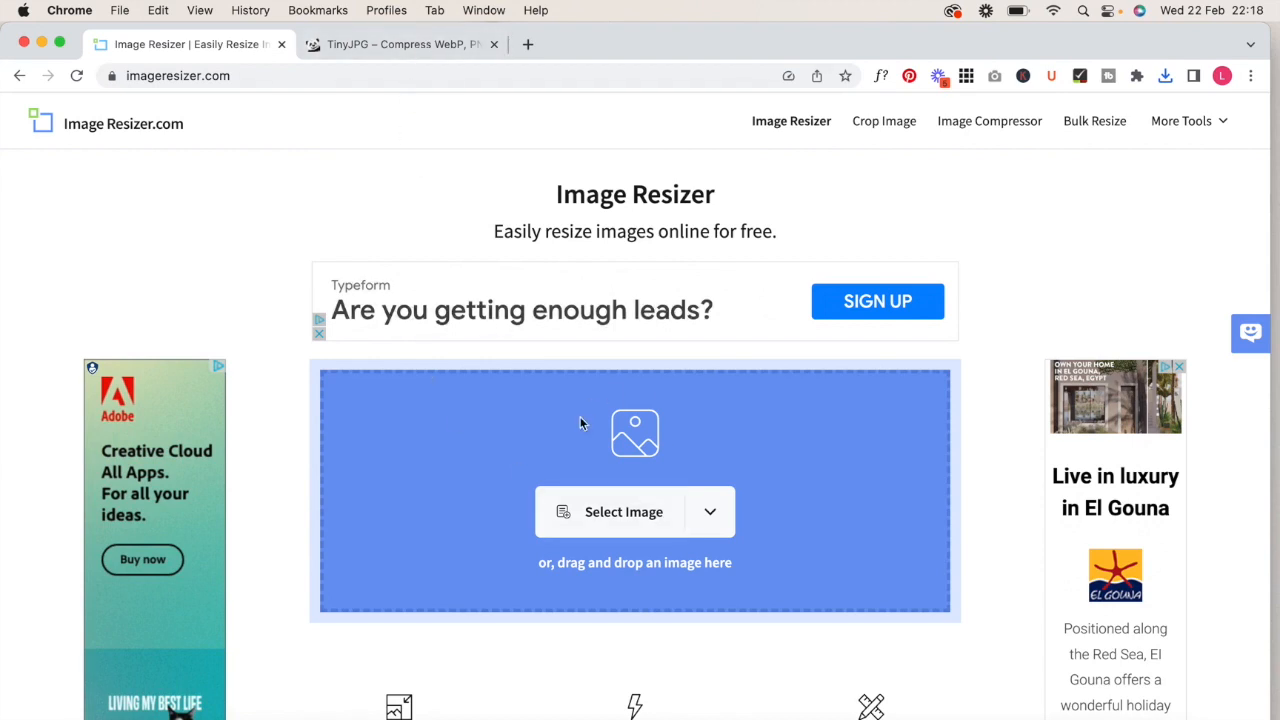
left_click(414, 45)
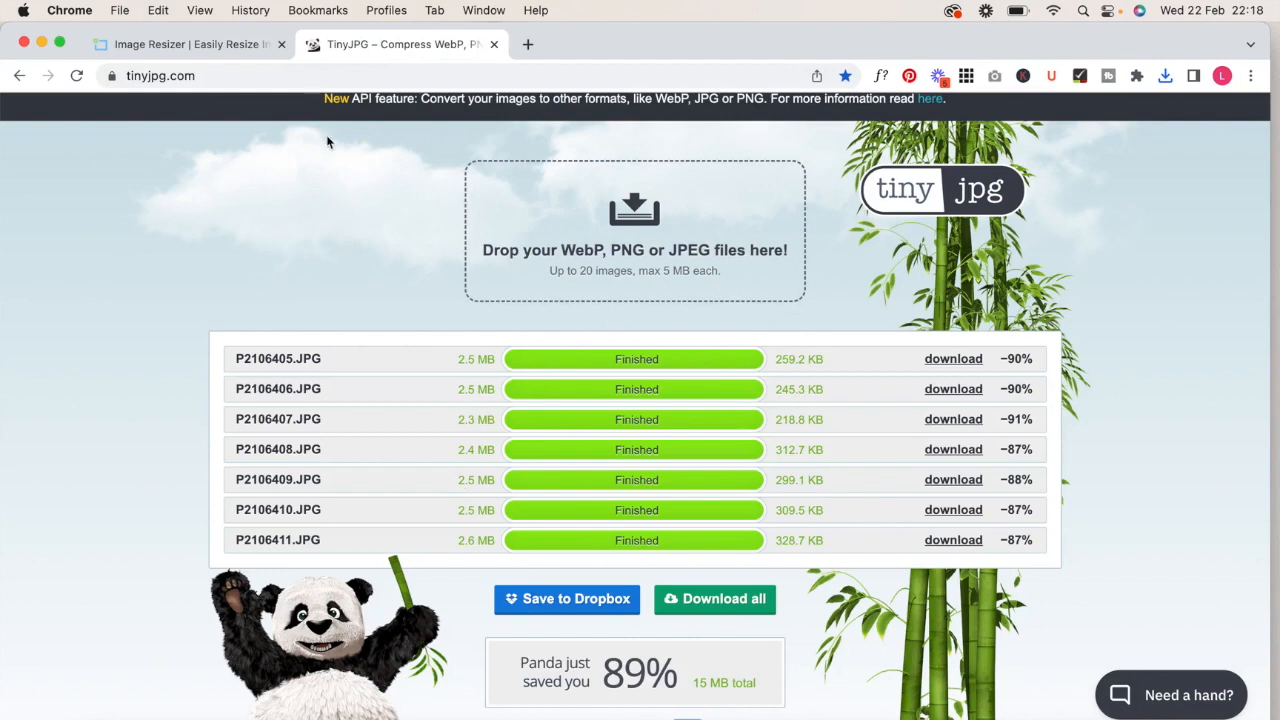
left_click(219, 48)
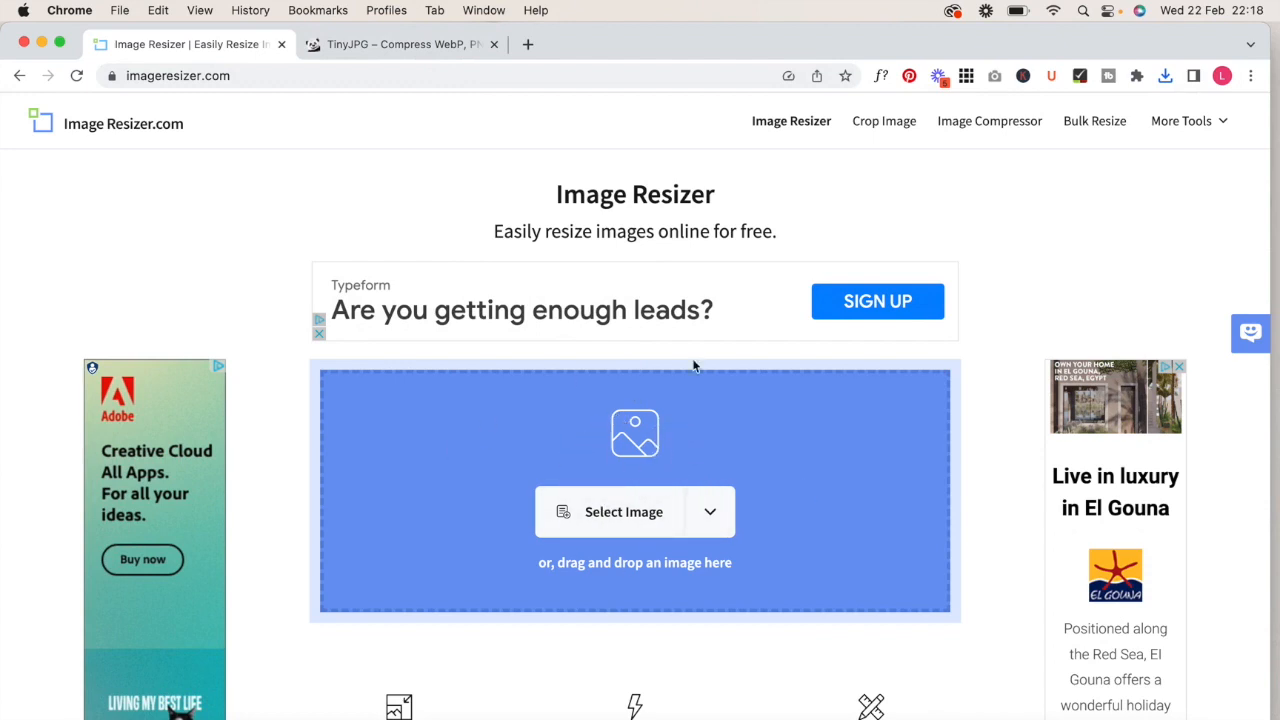
scroll(733, 426, "down", 1)
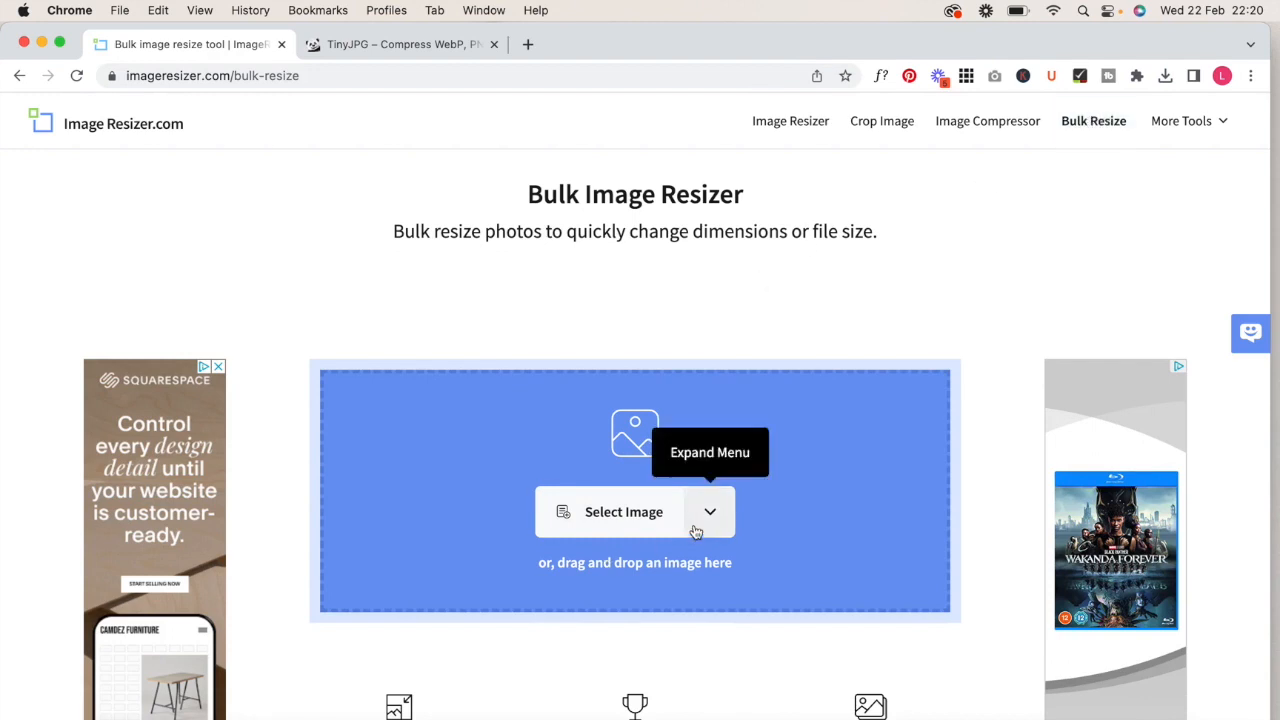
- Load the photos P2106405.JPG to P2106411.JPG from the NOT Selected folder into the Bulk Image Resizer
left_click(607, 524)
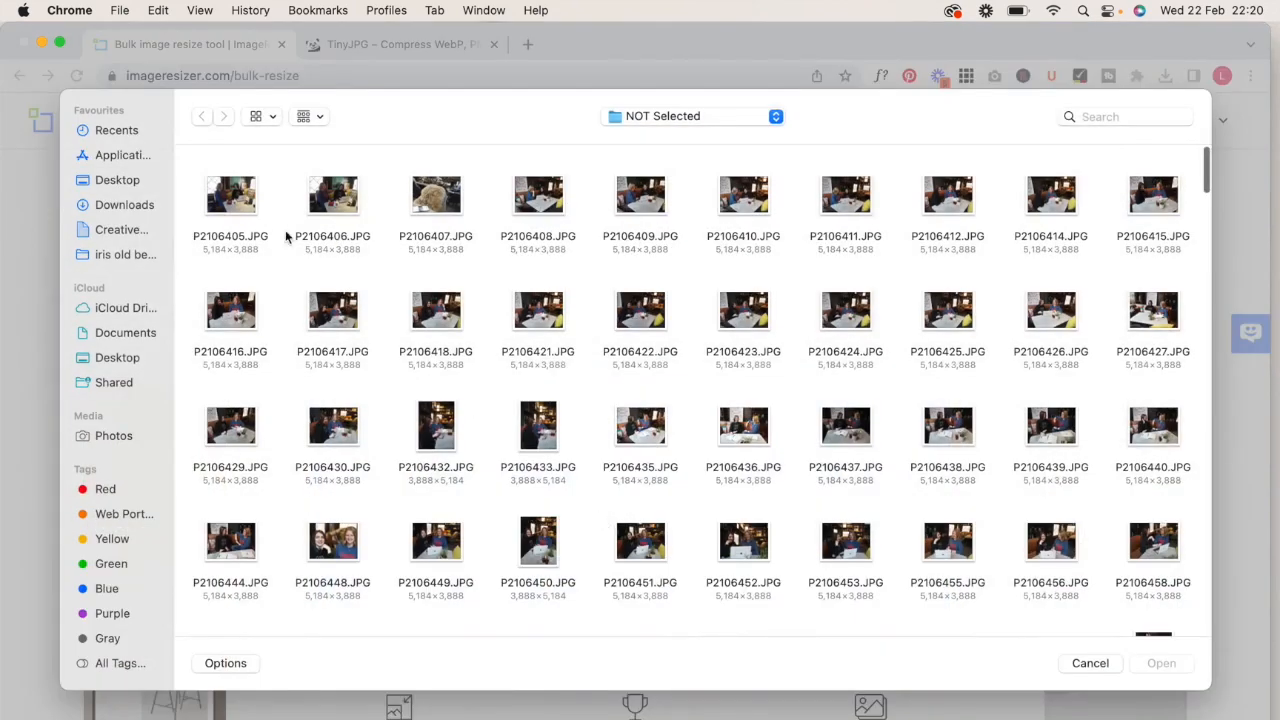
left_click_drag(183, 206, 857, 204)
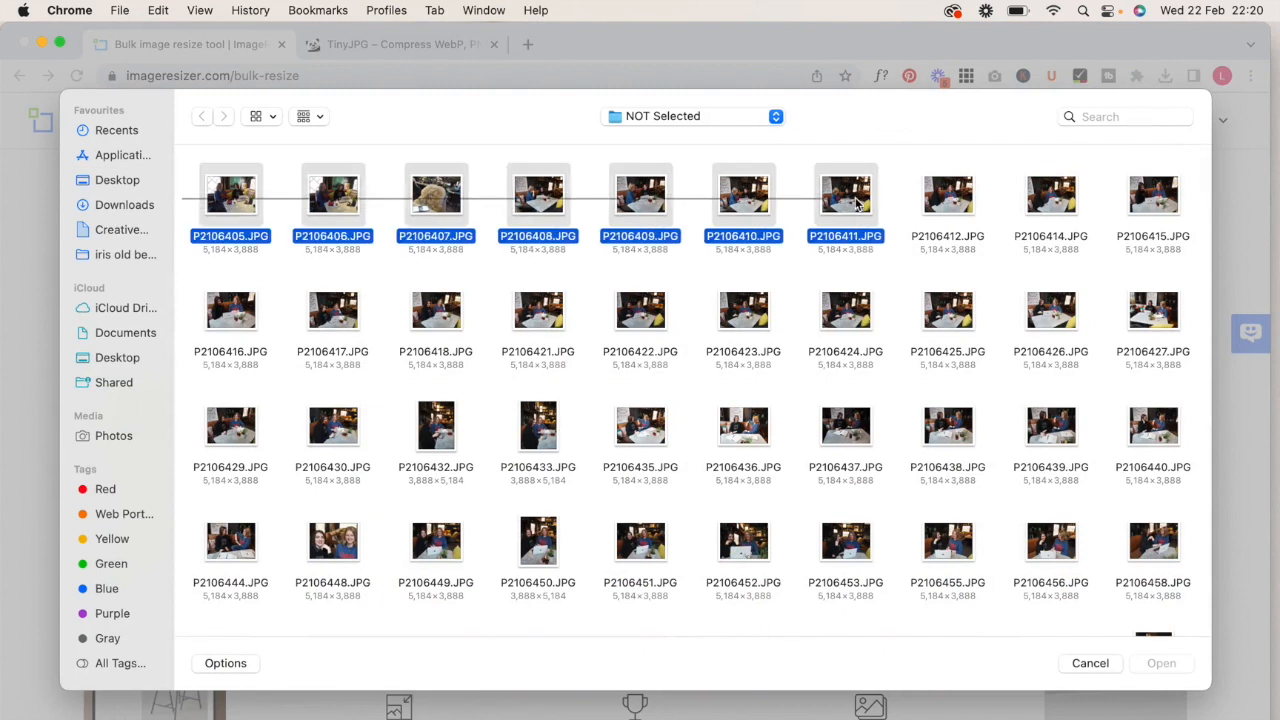
mouse_move(857, 204)
left_mouse_down()
mouse_move(766, 208)
mouse_move(860, 212)
left_mouse_up()
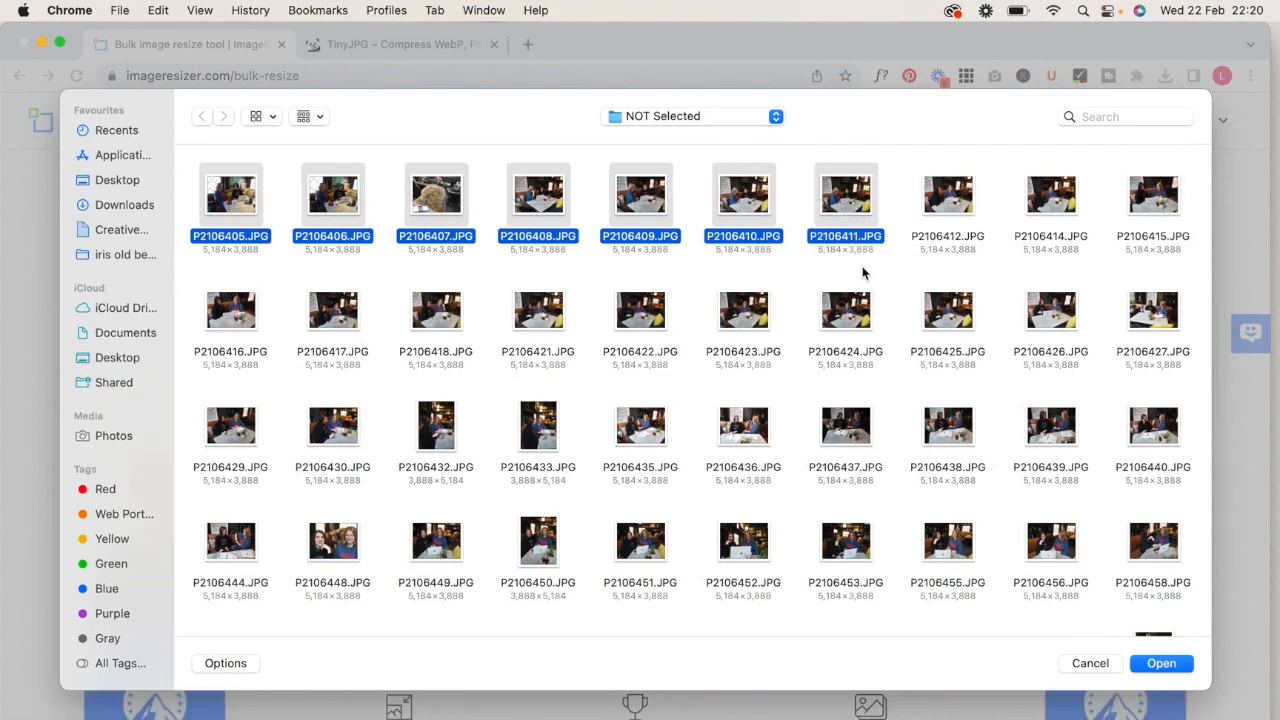
left_click(1161, 663)
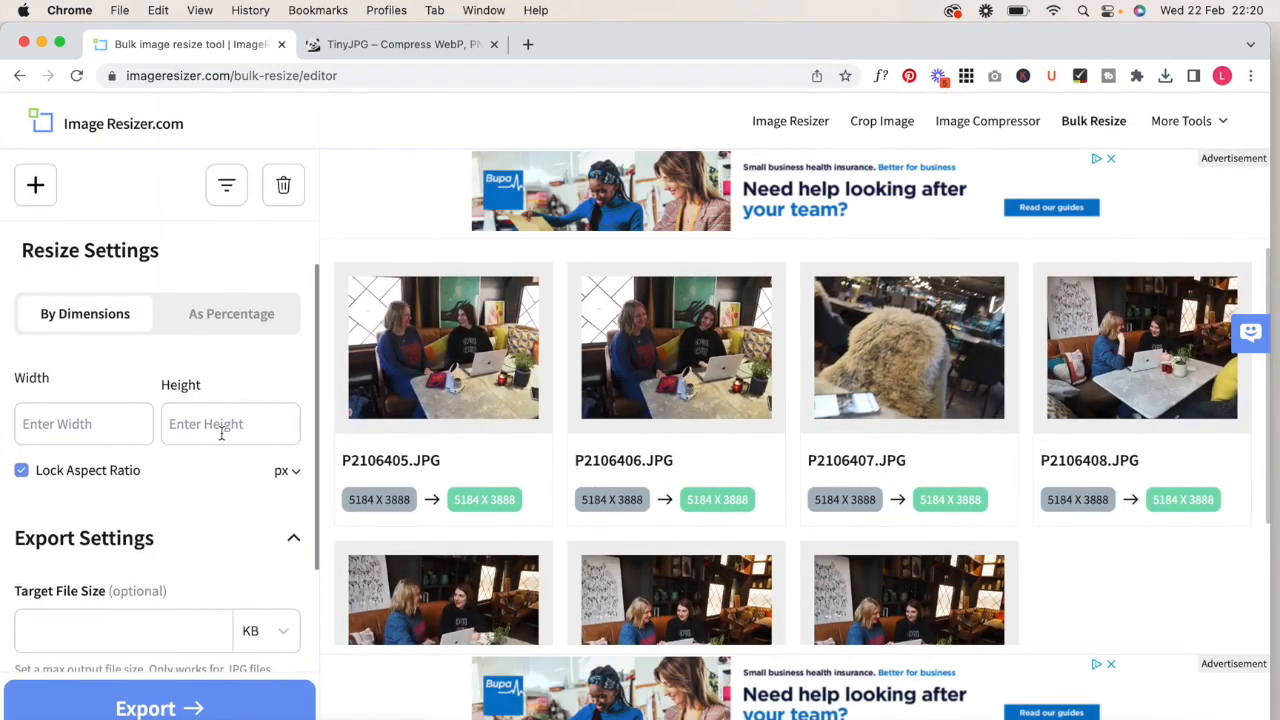
- Set the resize width of the loaded photos to 2500 px with the aspect ratio locked
scroll(222, 433, "down", 2)
scroll(223, 440, "up", 2)
left_click(91, 380)
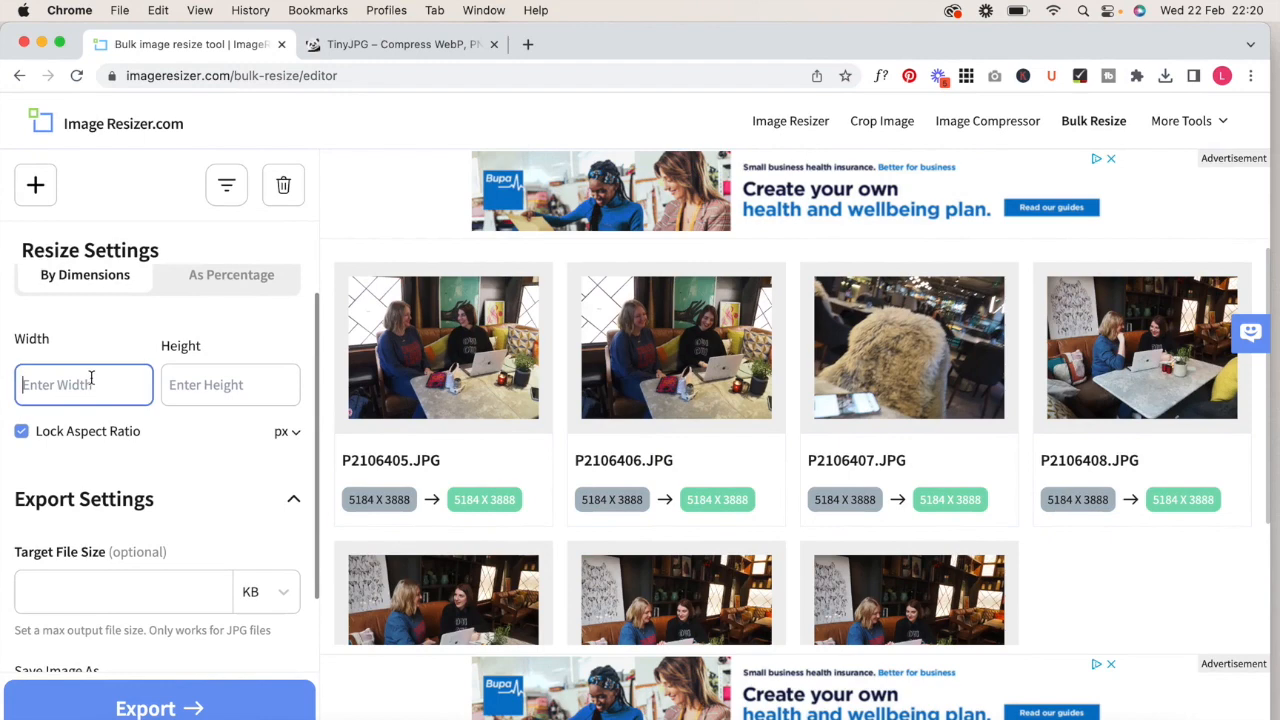
type("2")
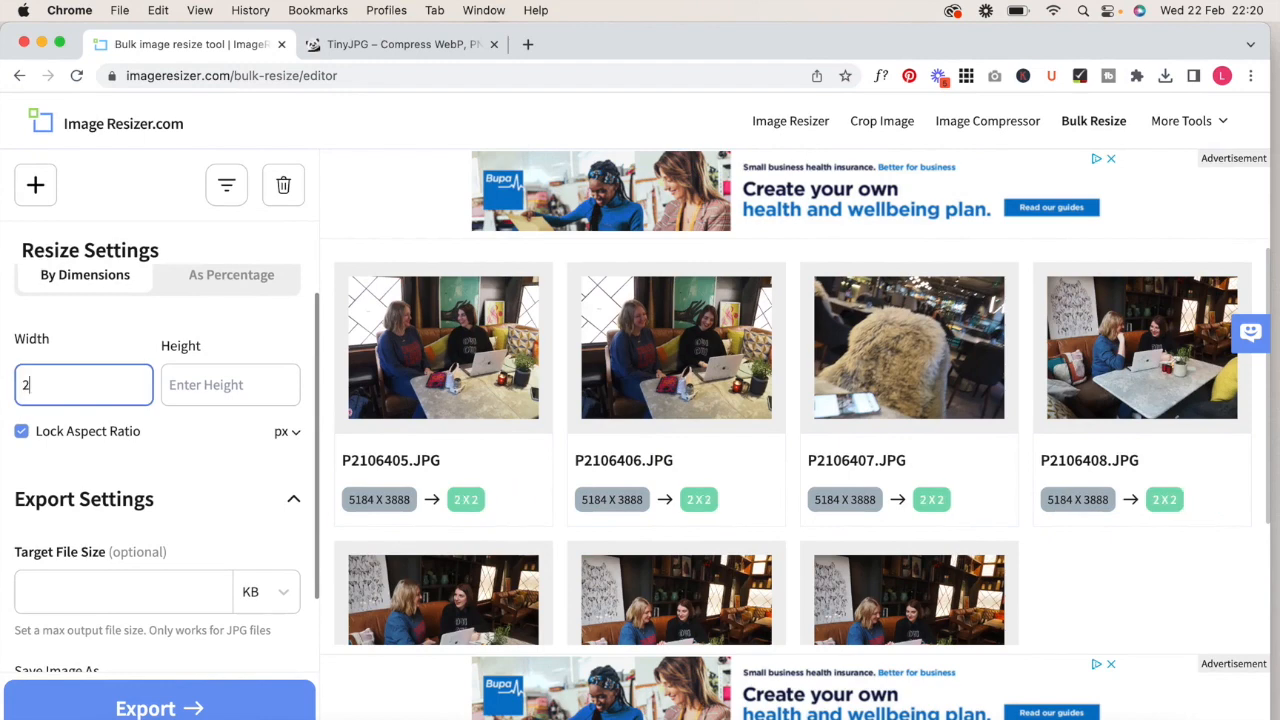
type("500")
- Set the target file size to 450 KB and keep Original as the format for saving the images
scroll(185, 347, "down", 1)
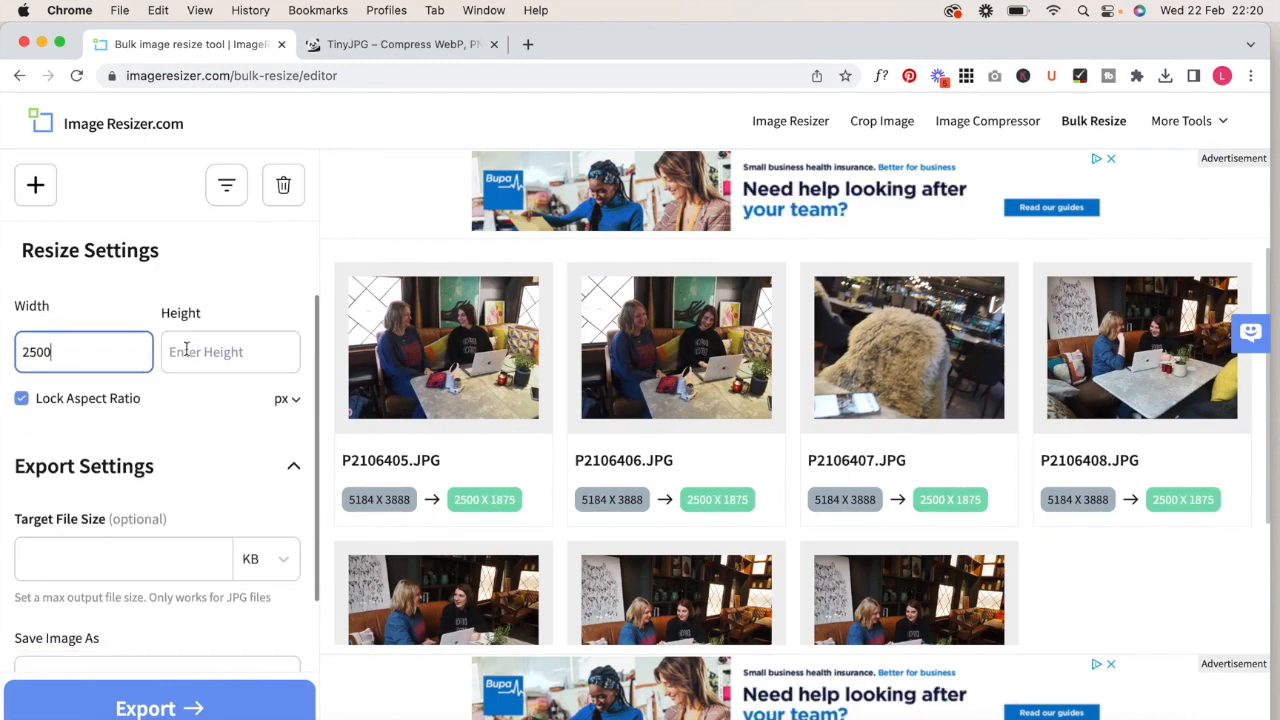
scroll(200, 401, "down", 1)
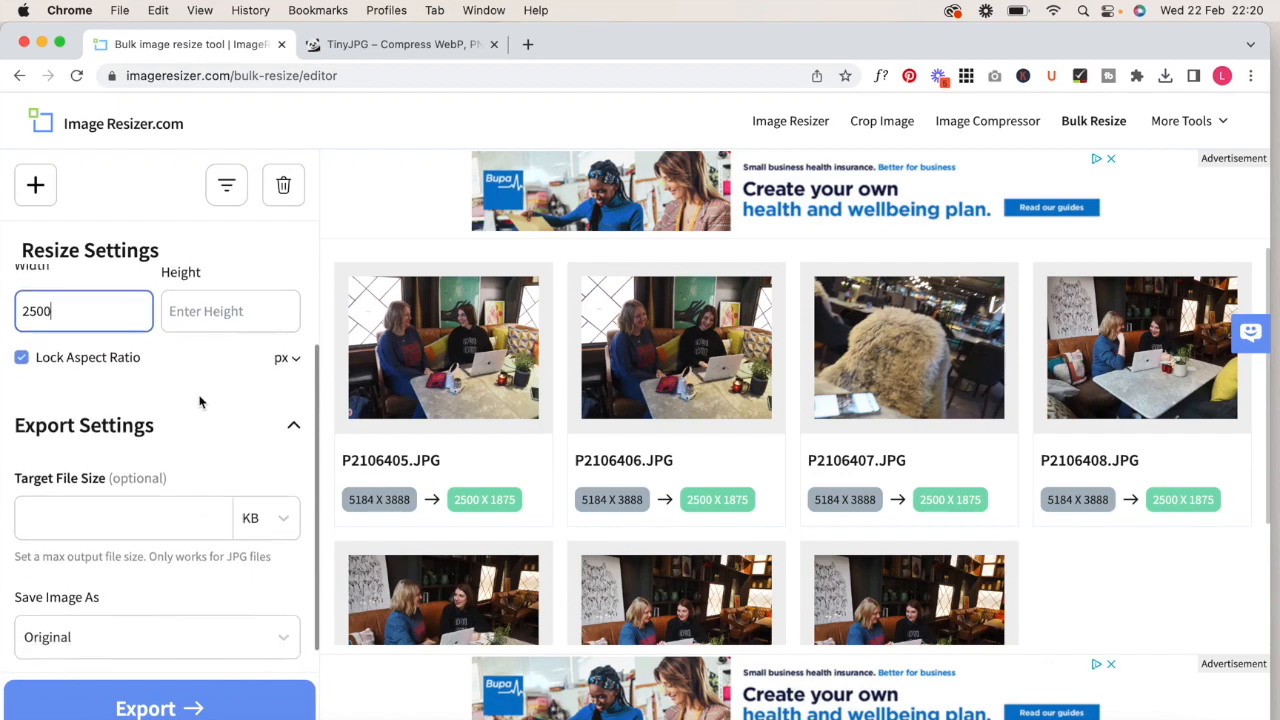
left_click(92, 488)
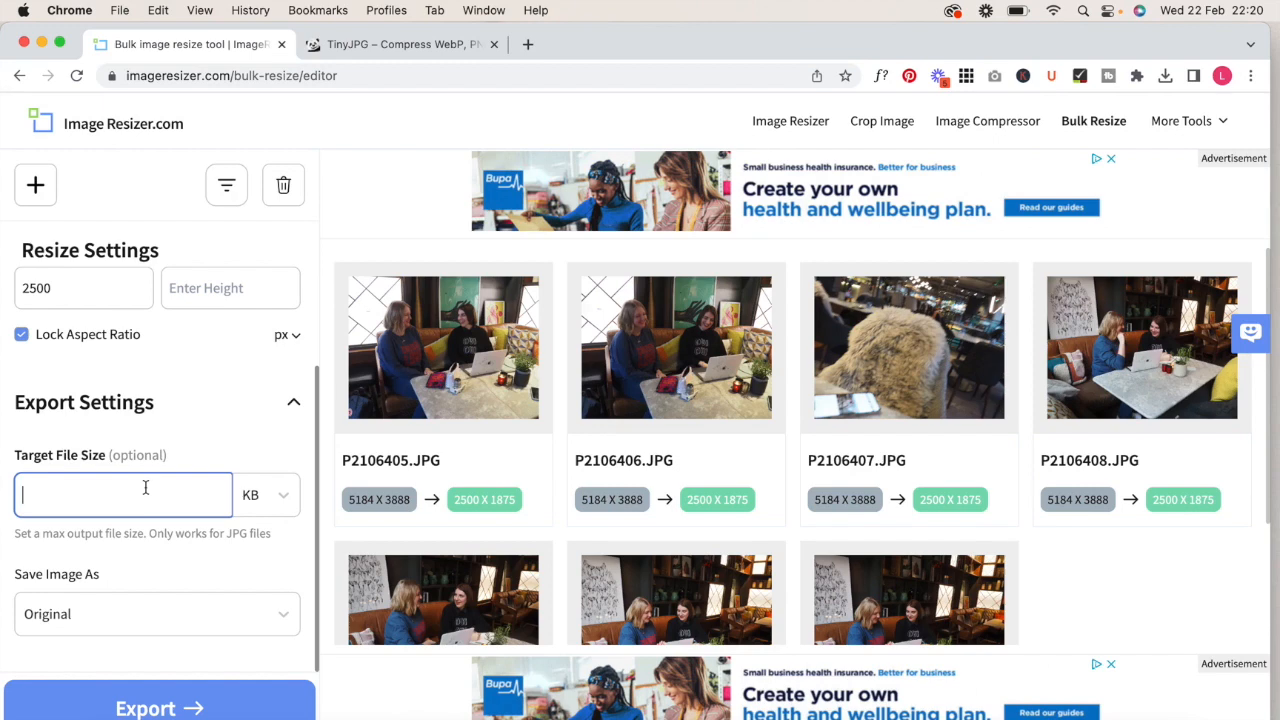
type("450")
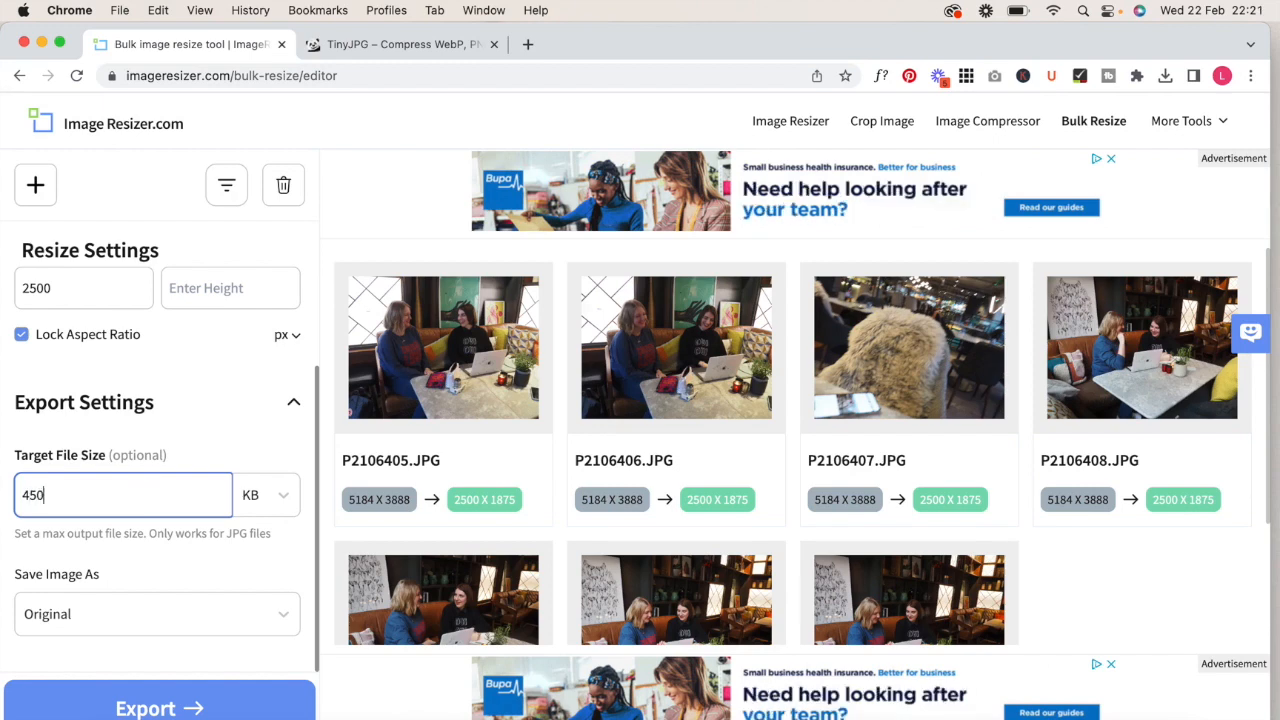
left_click(260, 445)
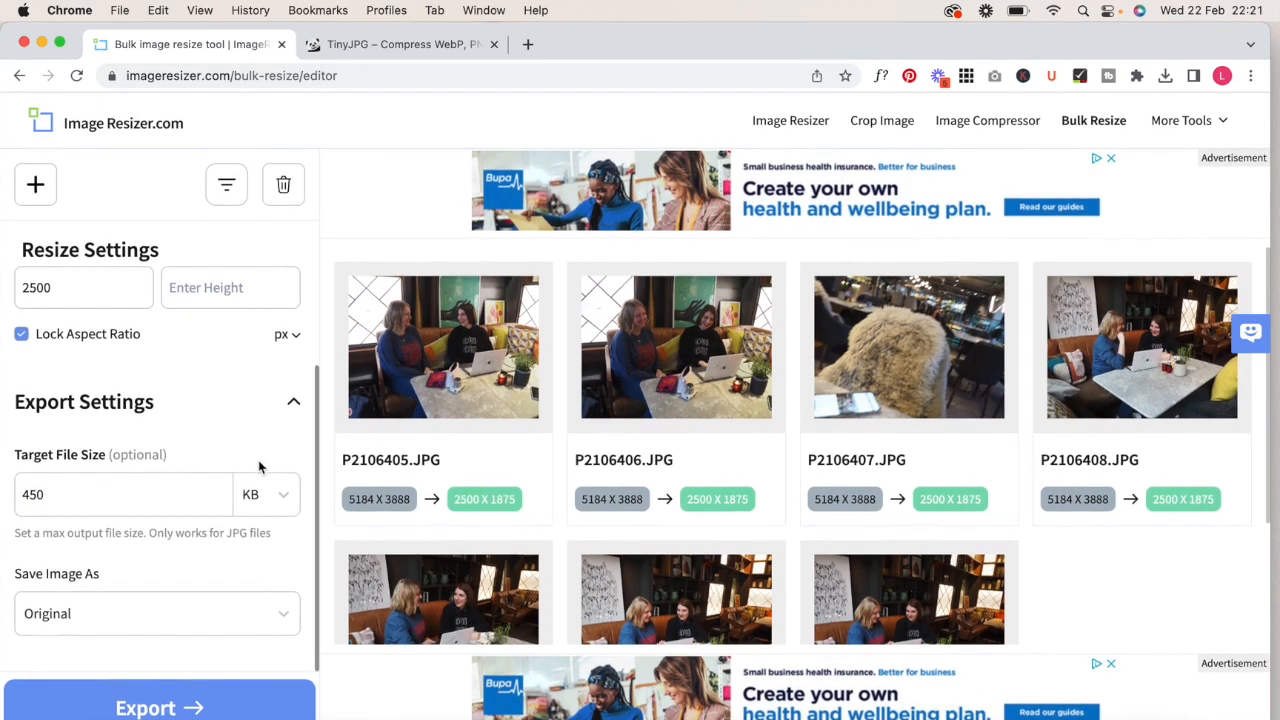
left_click(271, 617)
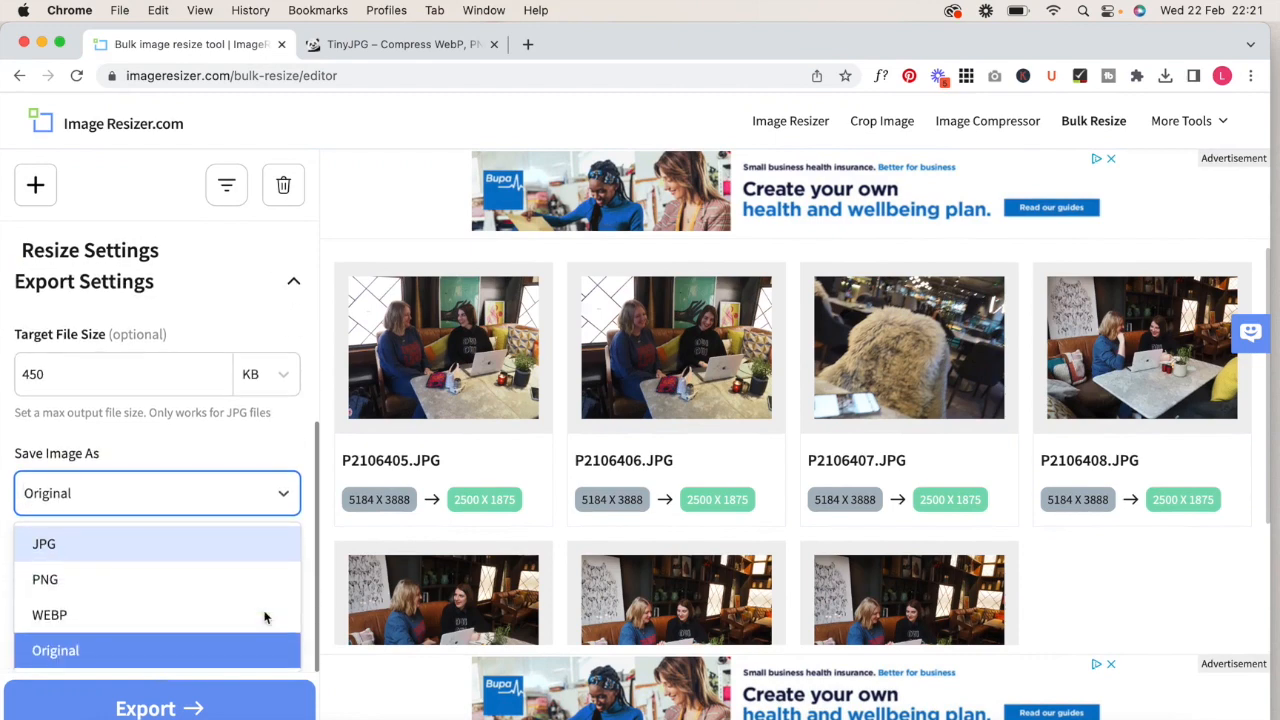
left_click(274, 445)
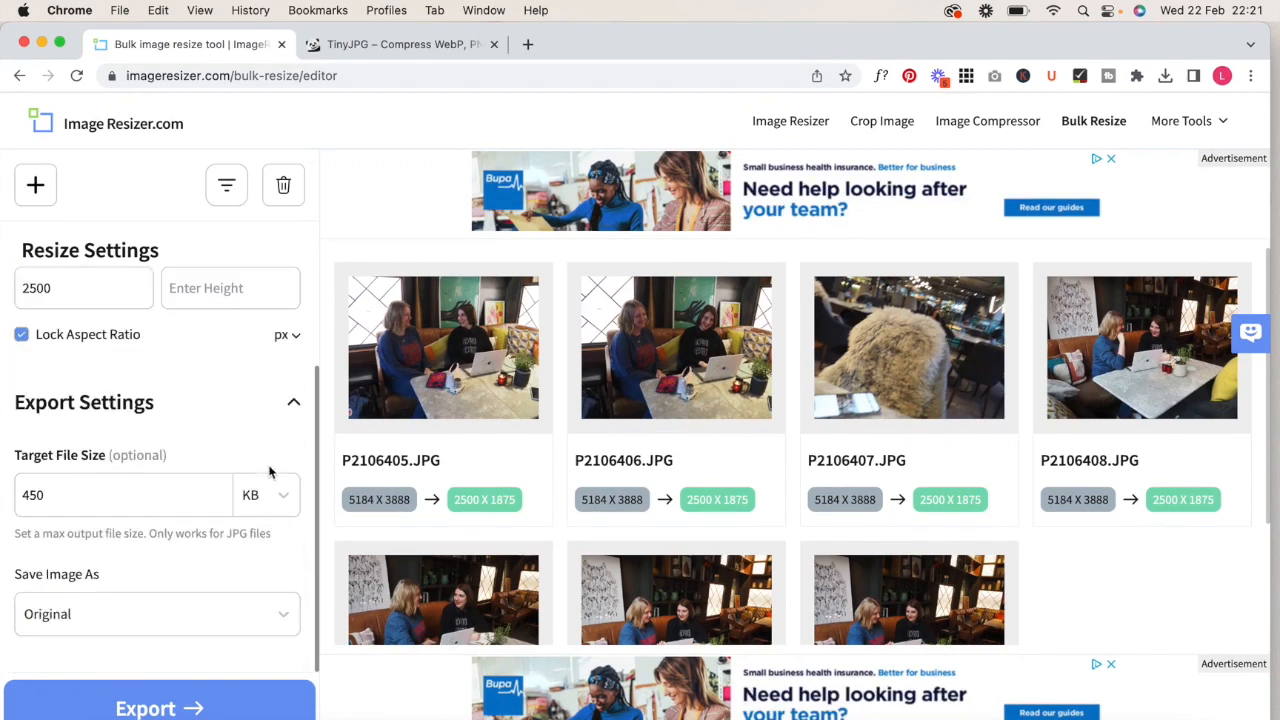
- Export the bulk-resized photos and download all of them as one archive
left_click(156, 708)
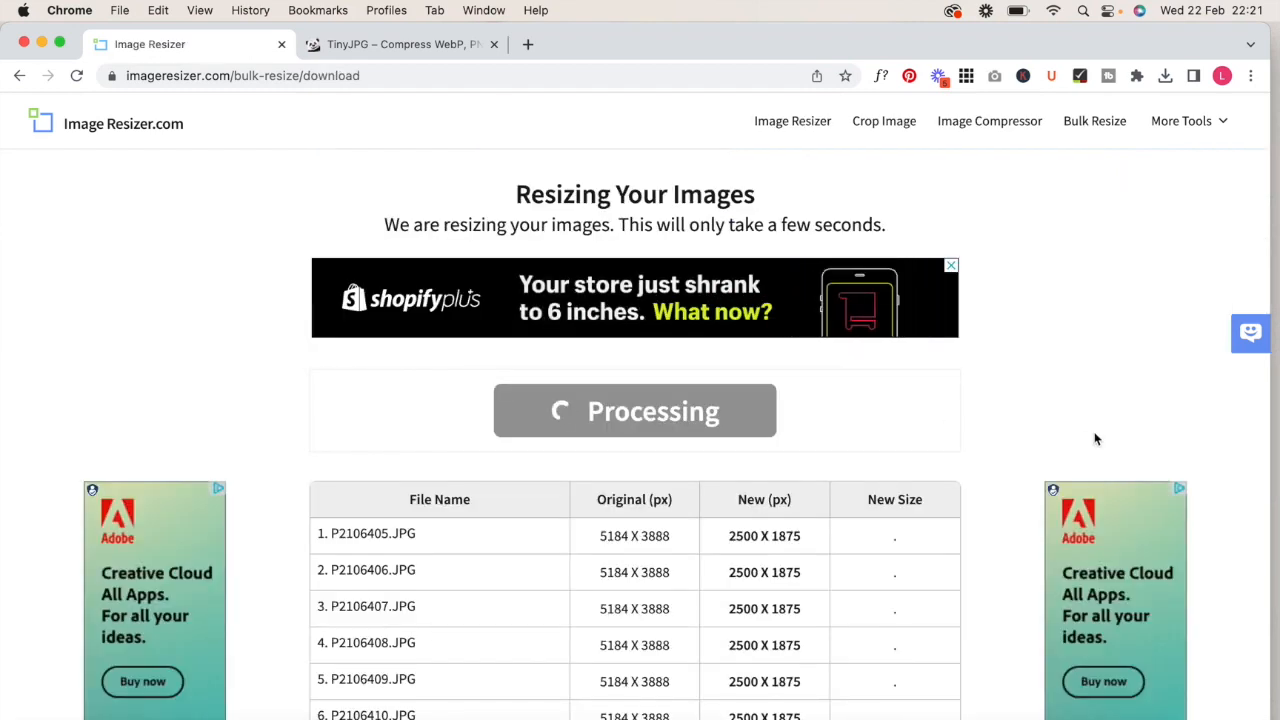
scroll(1095, 437, "down", 3)
scroll(1095, 437, "down", 2)
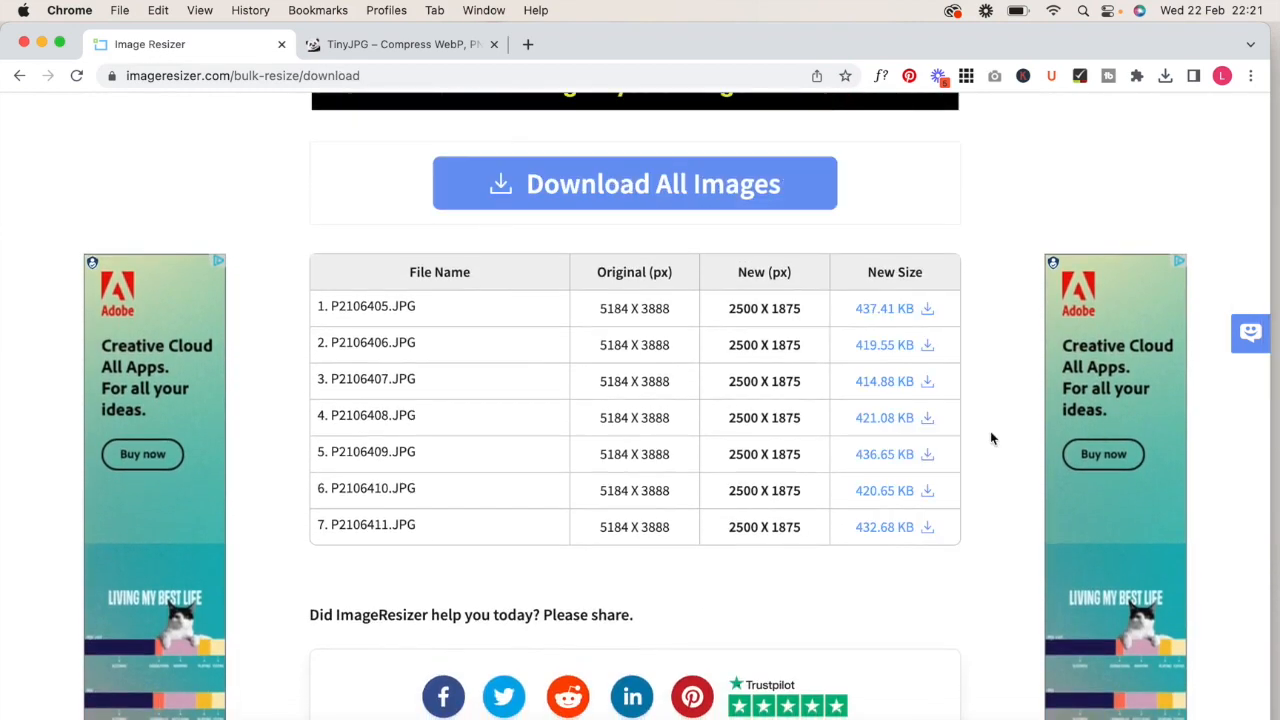
left_click(666, 180)
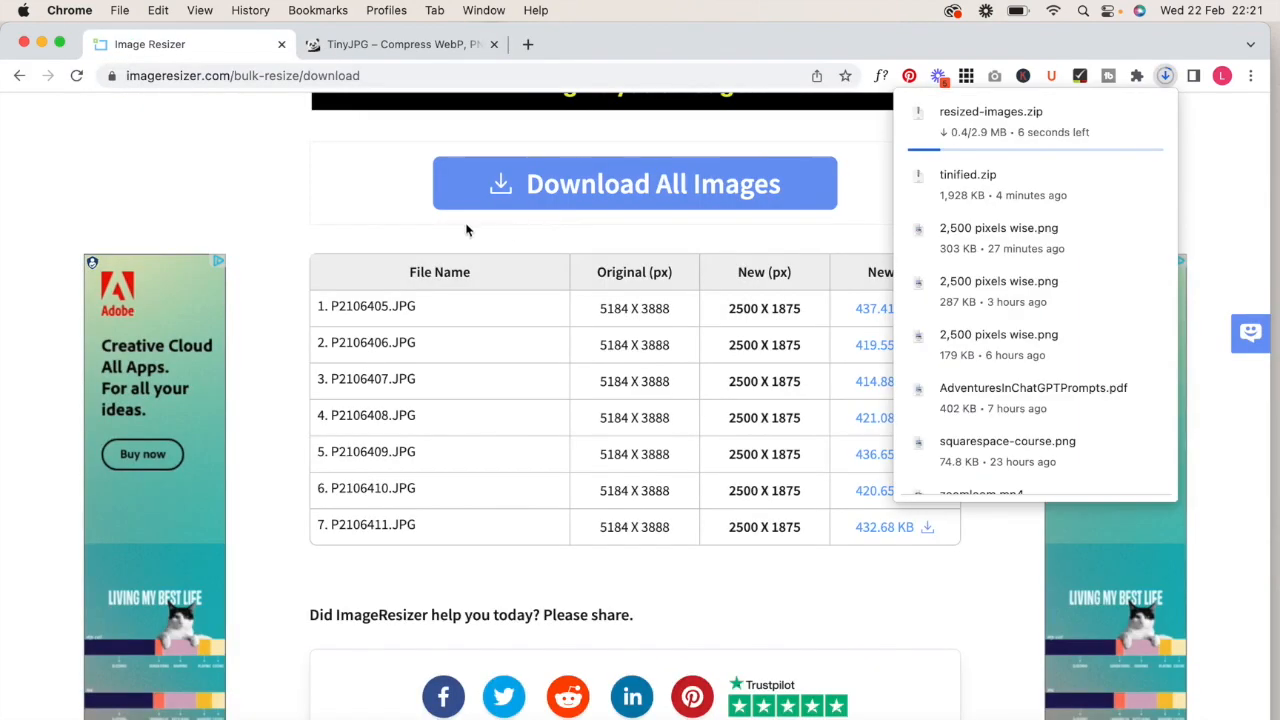
- Extract resized-images.zip from Downloads, open the resulting resized-images folder and minimize the browser window
left_click(963, 716)
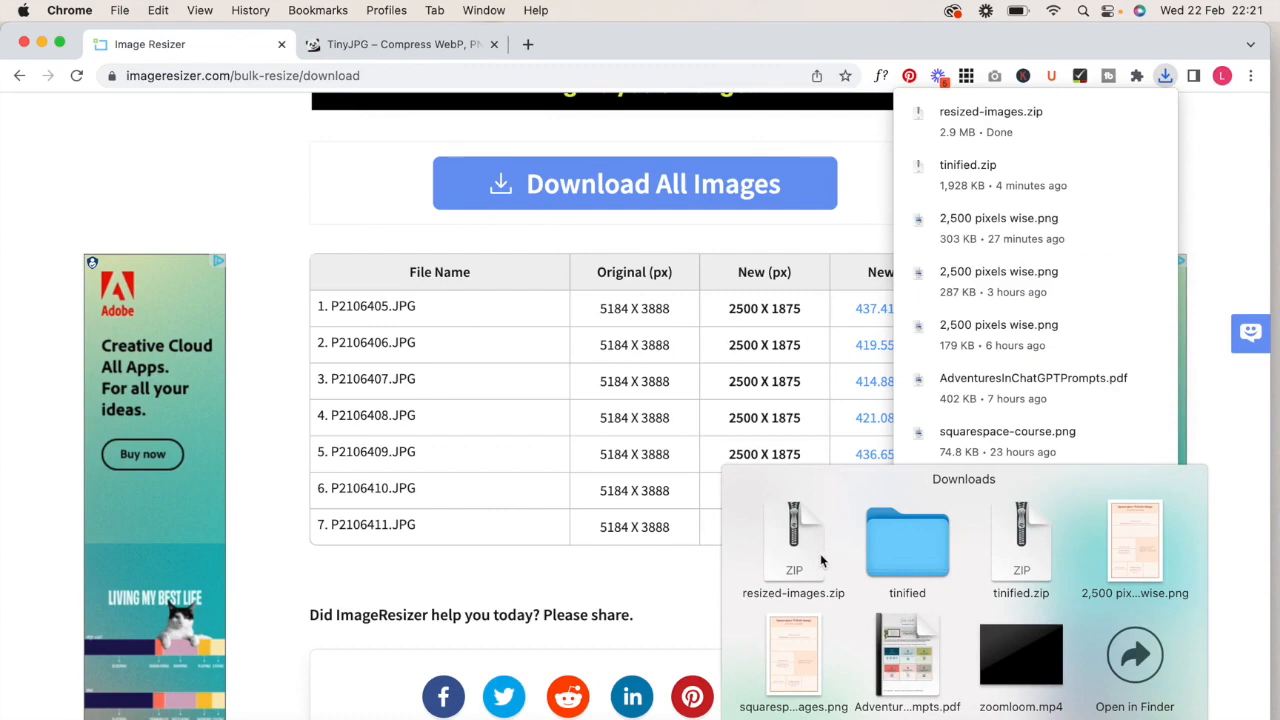
left_click(792, 540)
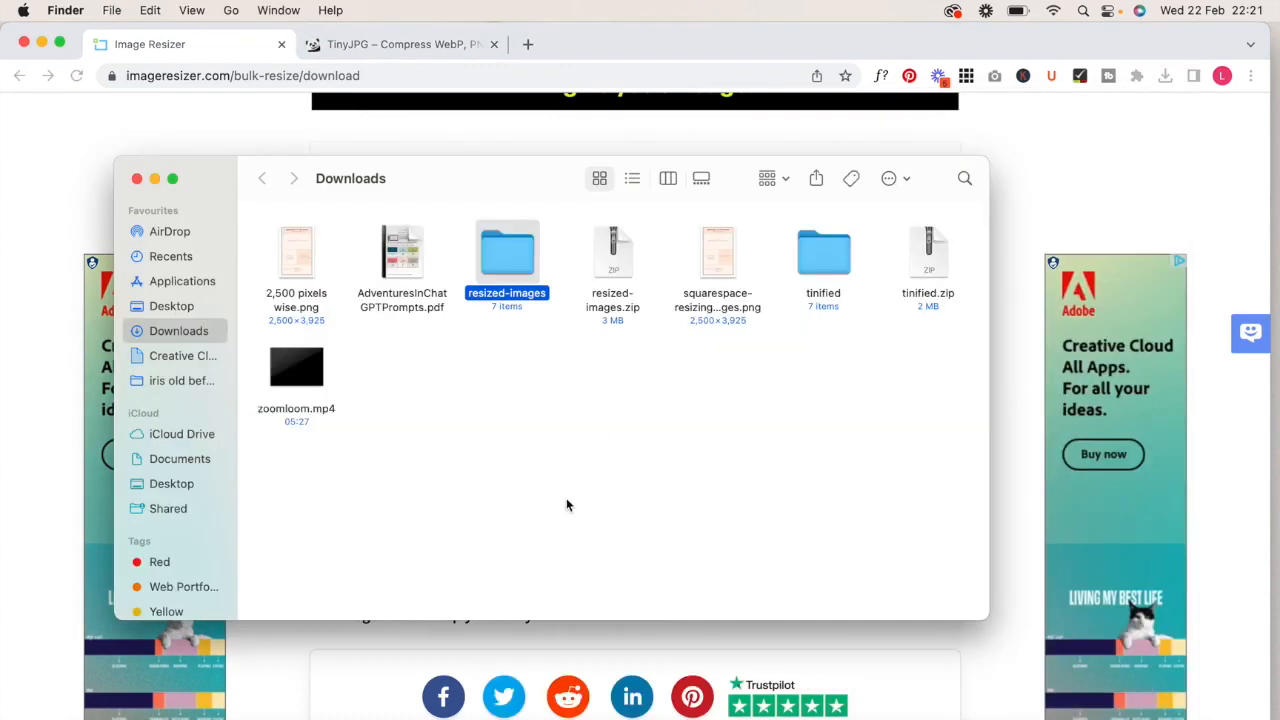
double_click(509, 252)
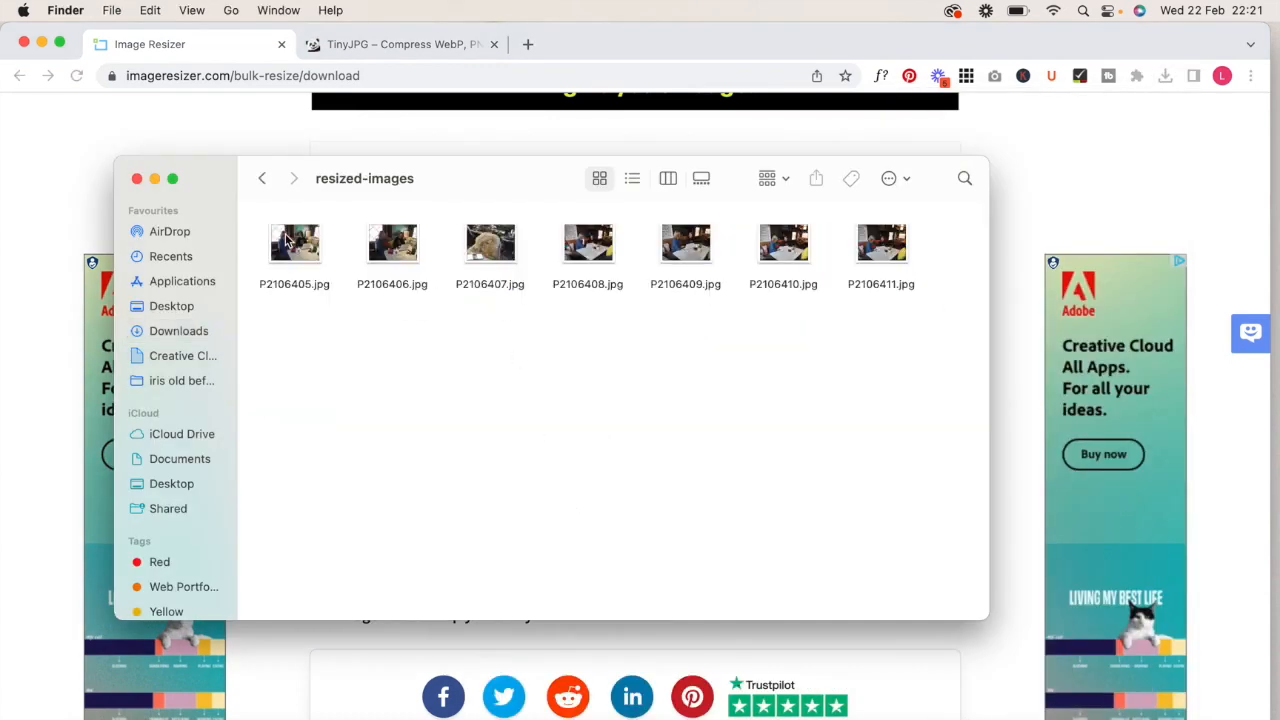
left_click(42, 42)
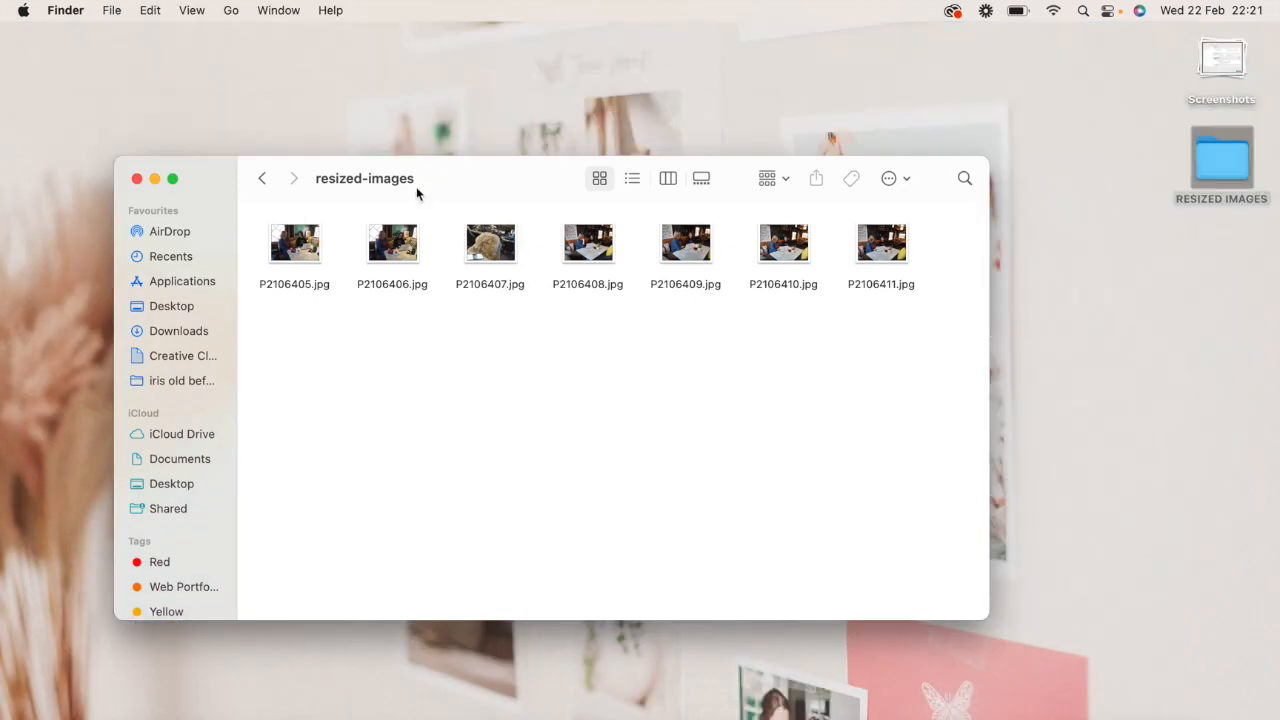
- Check the file size and dimensions of P2106405.jpg in its file information, and close the resized-images folder
left_click(295, 243)
right_click(290, 246)
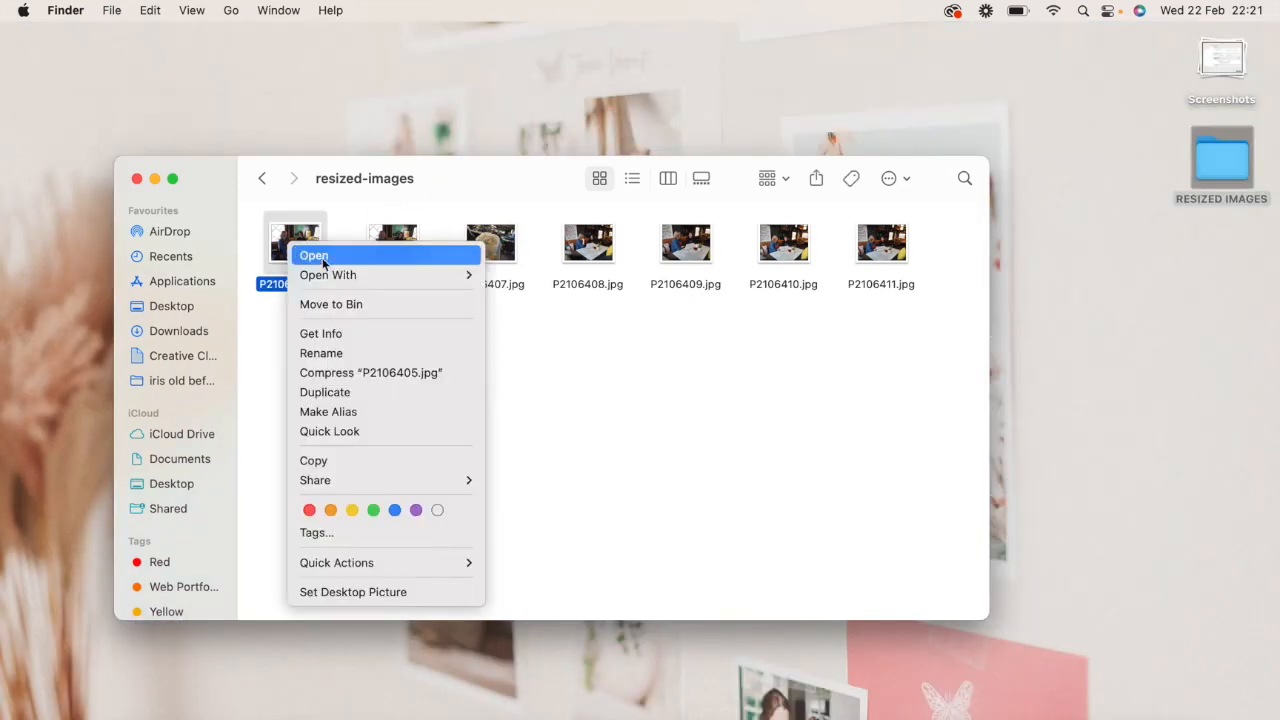
left_click(320, 333)
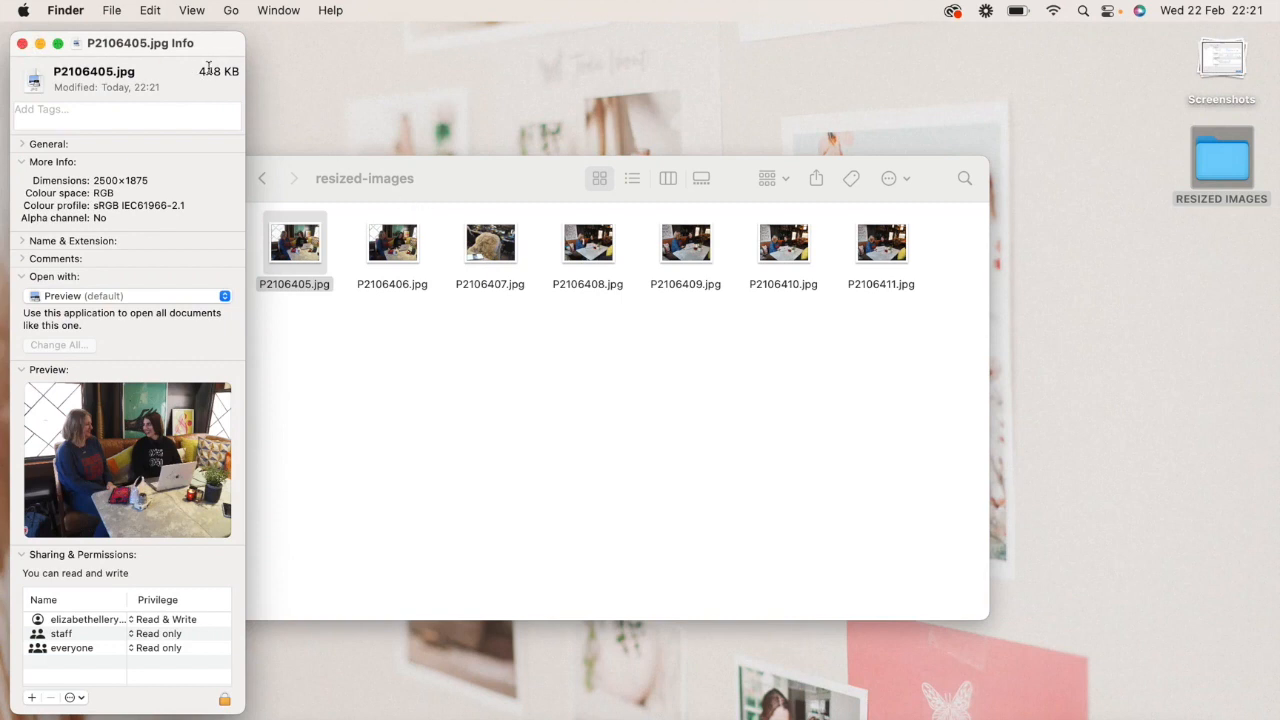
left_click(22, 43)
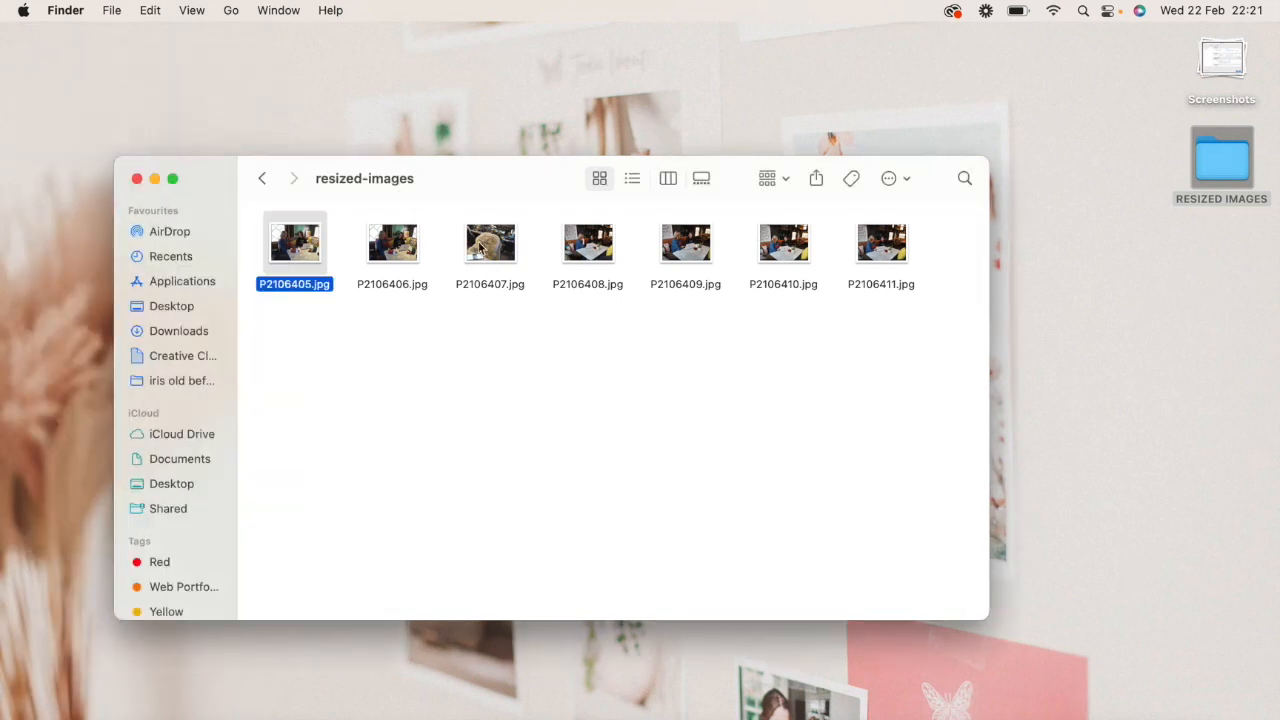
left_click(660, 440)
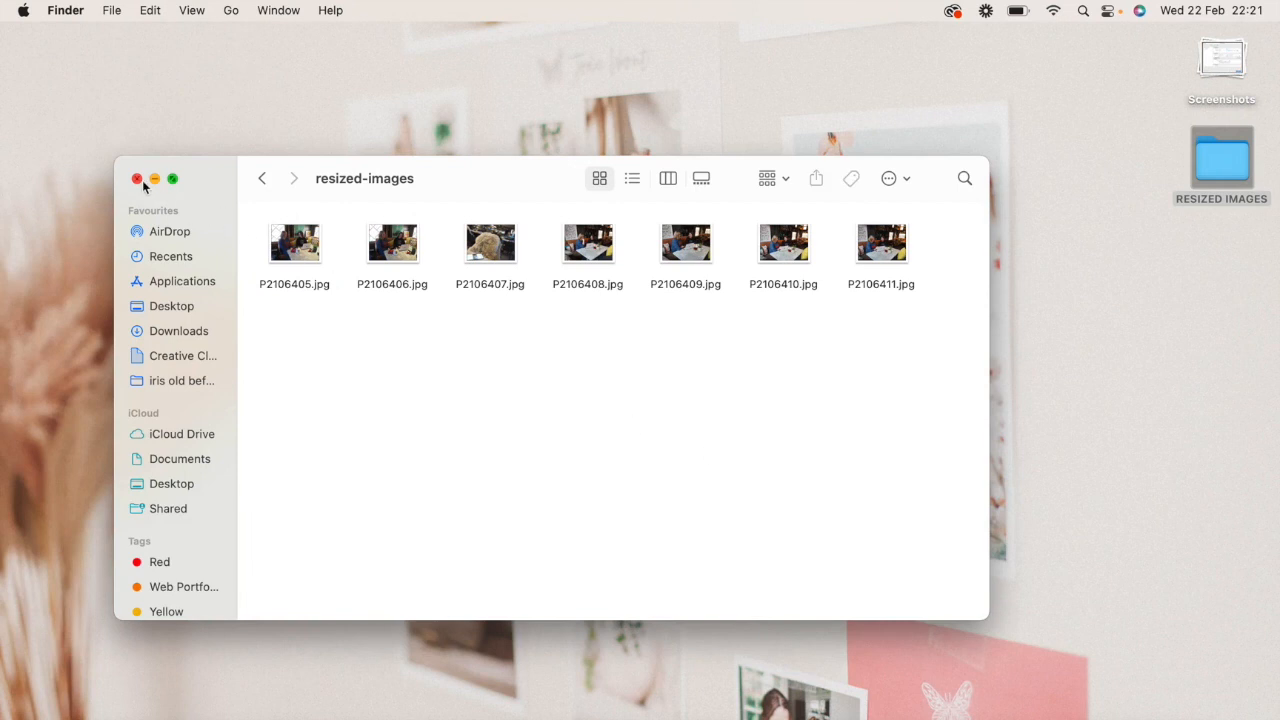
left_click(138, 179)
- Switch to Lightroom Classic and import the checked photos from the NOT Selected folder using Add, without moving the files
left_click(881, 398)
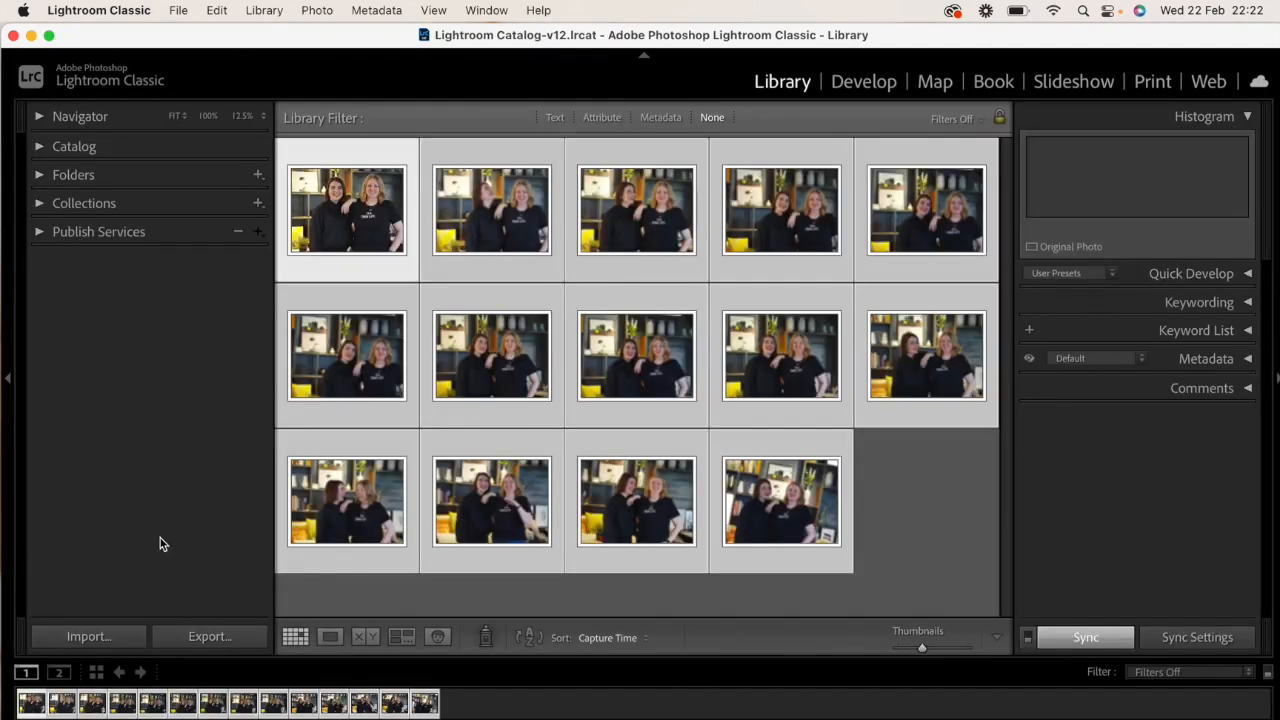
left_click(88, 637)
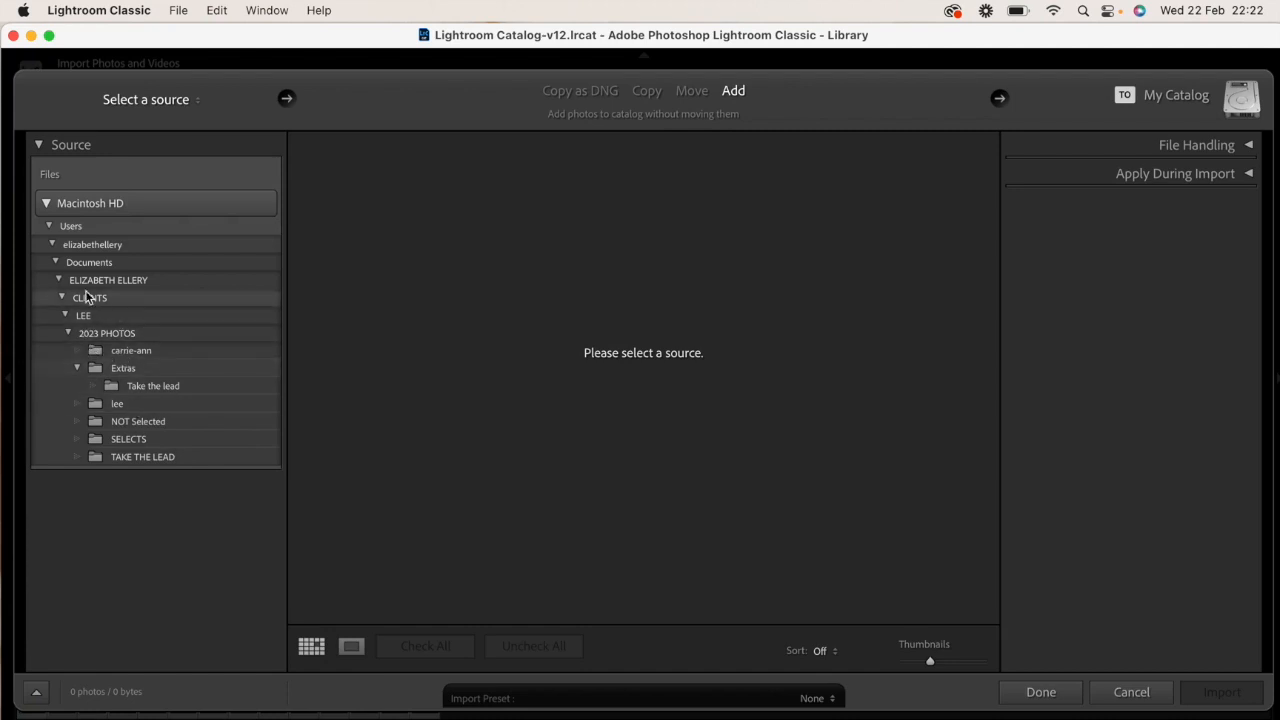
left_click(155, 424)
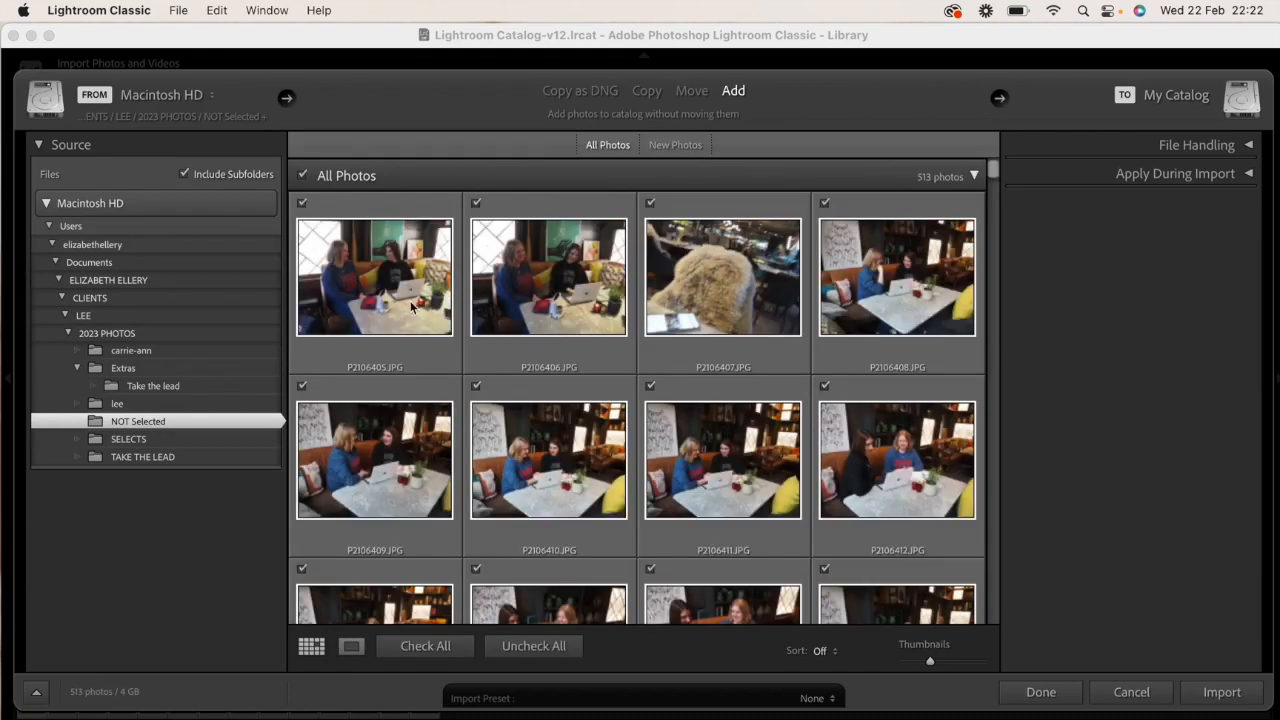
left_click(410, 305)
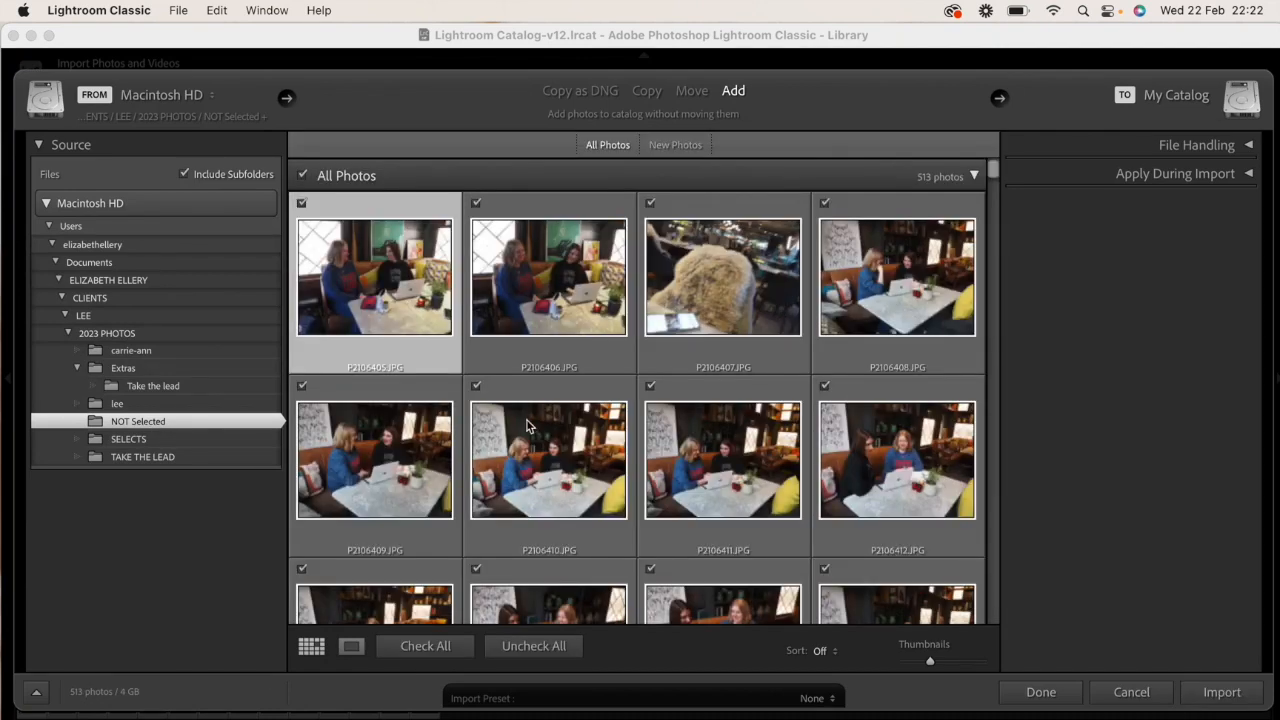
key("super+a")
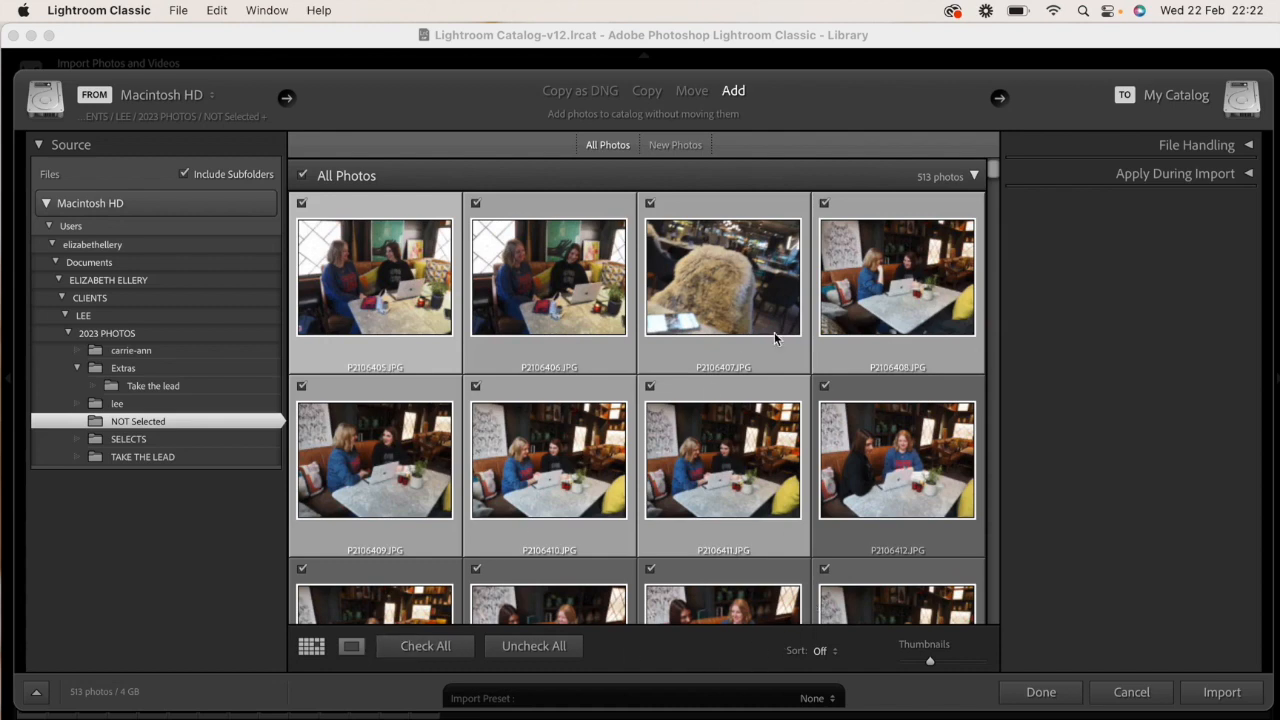
left_click(1221, 692)
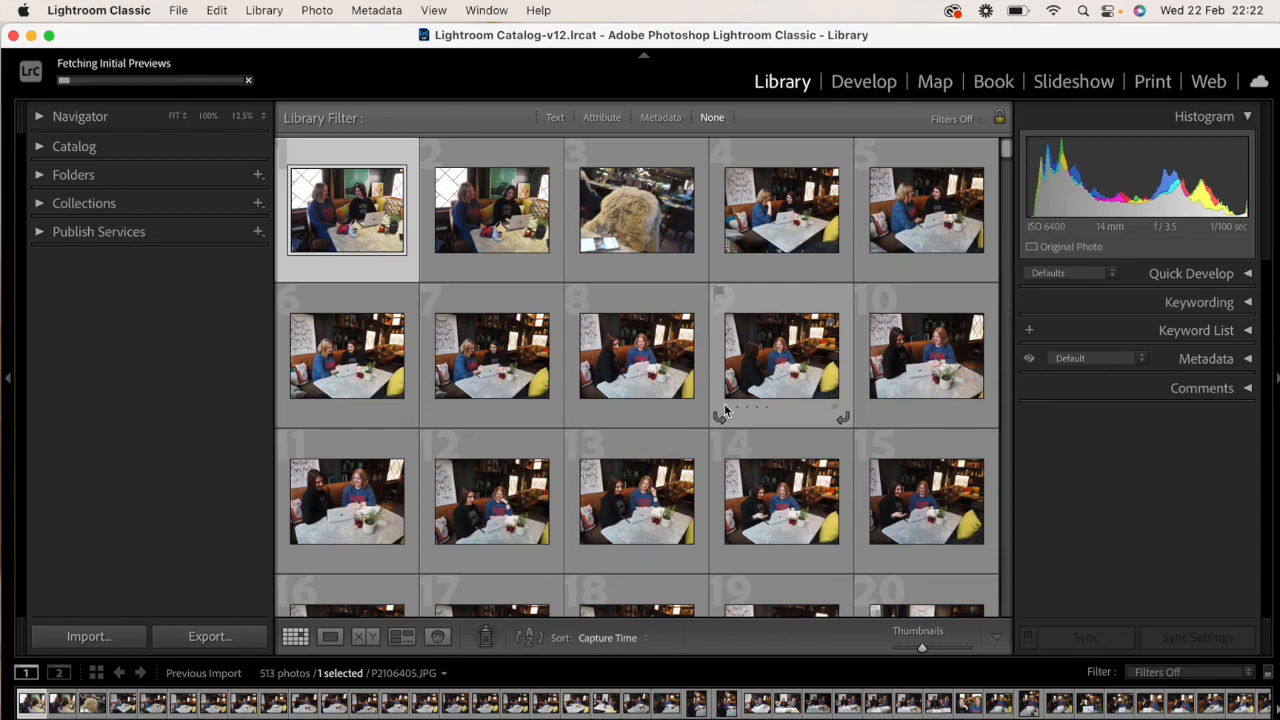
- Set up an export of the first seven photos to a Desktop subfolder named with the client's hyphenated name plus "-leadership-coach"
left_click(497, 372, "shift")
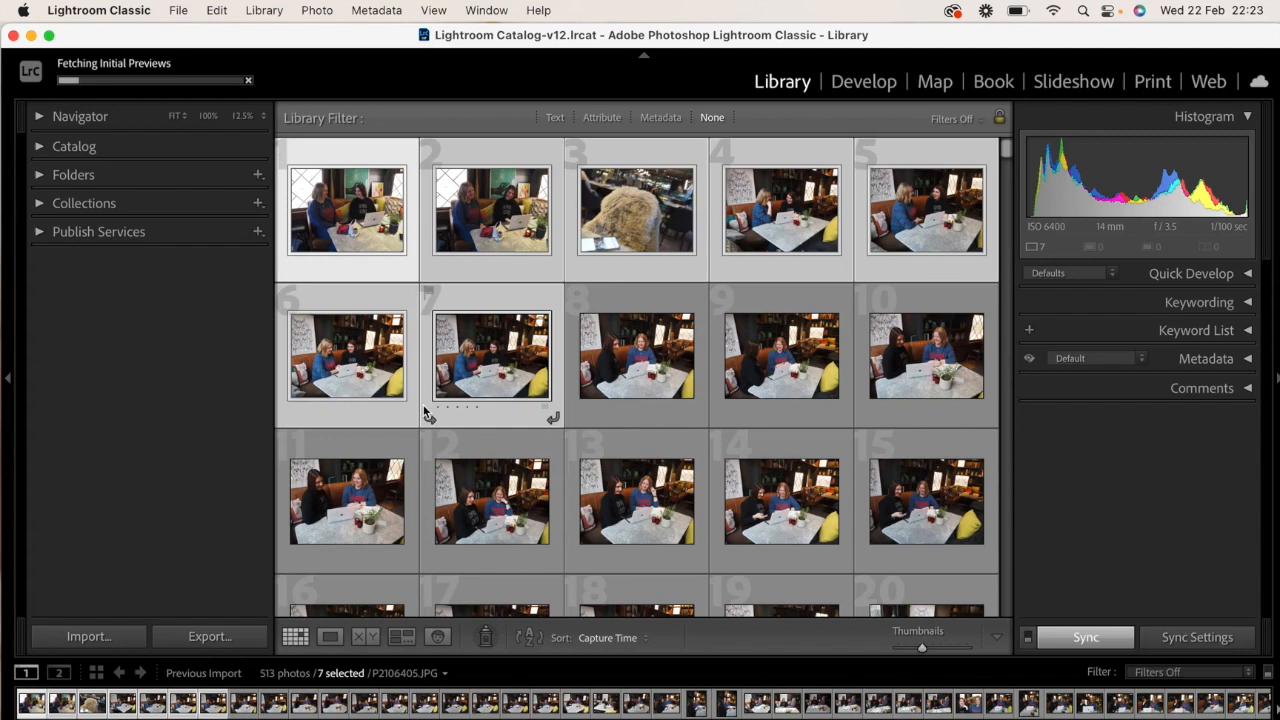
left_click(202, 645)
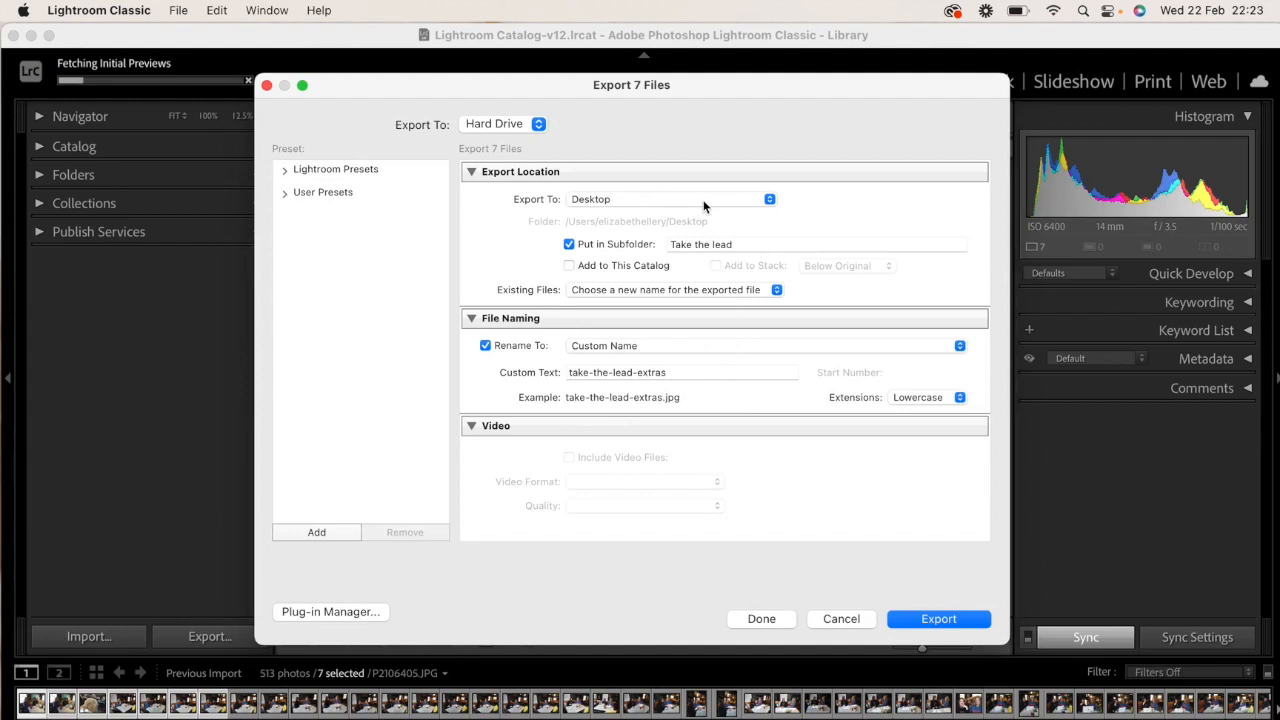
left_click(627, 199)
left_click(742, 244)
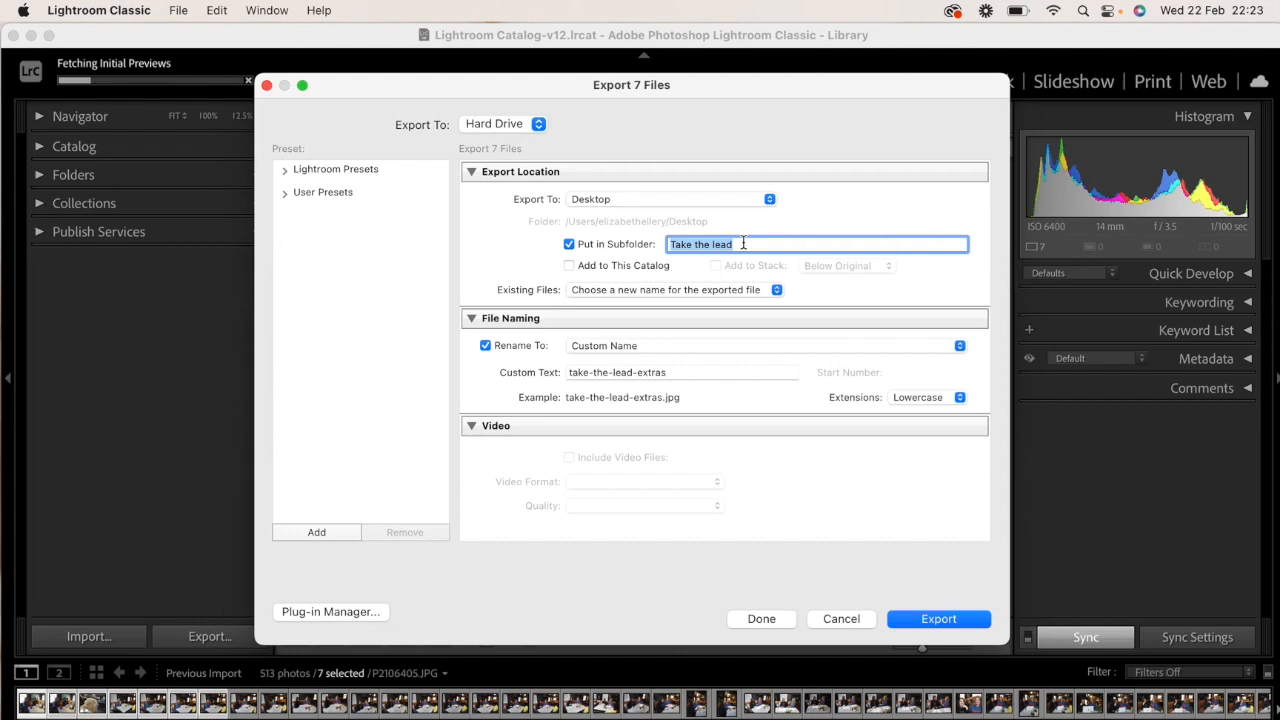
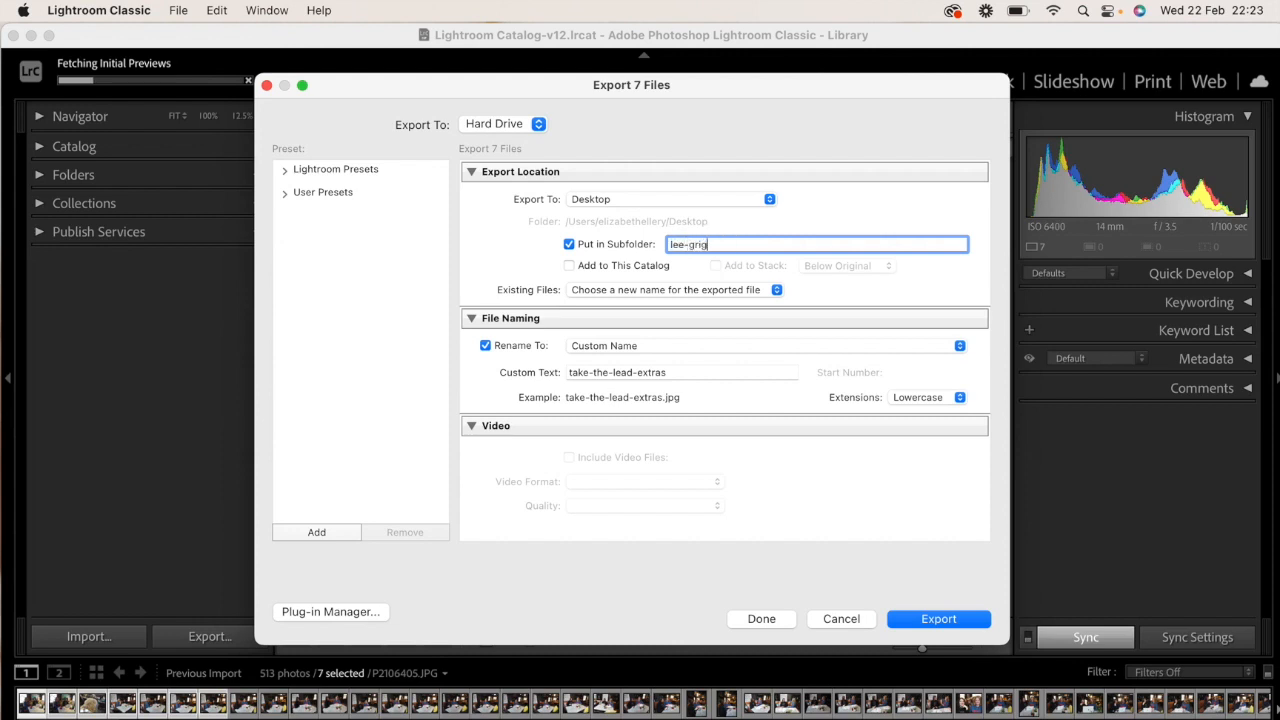
- Rename the exported files with Custom Name, reusing the subfolder's name as the custom text
triple_click(816, 244)
key("super+c")
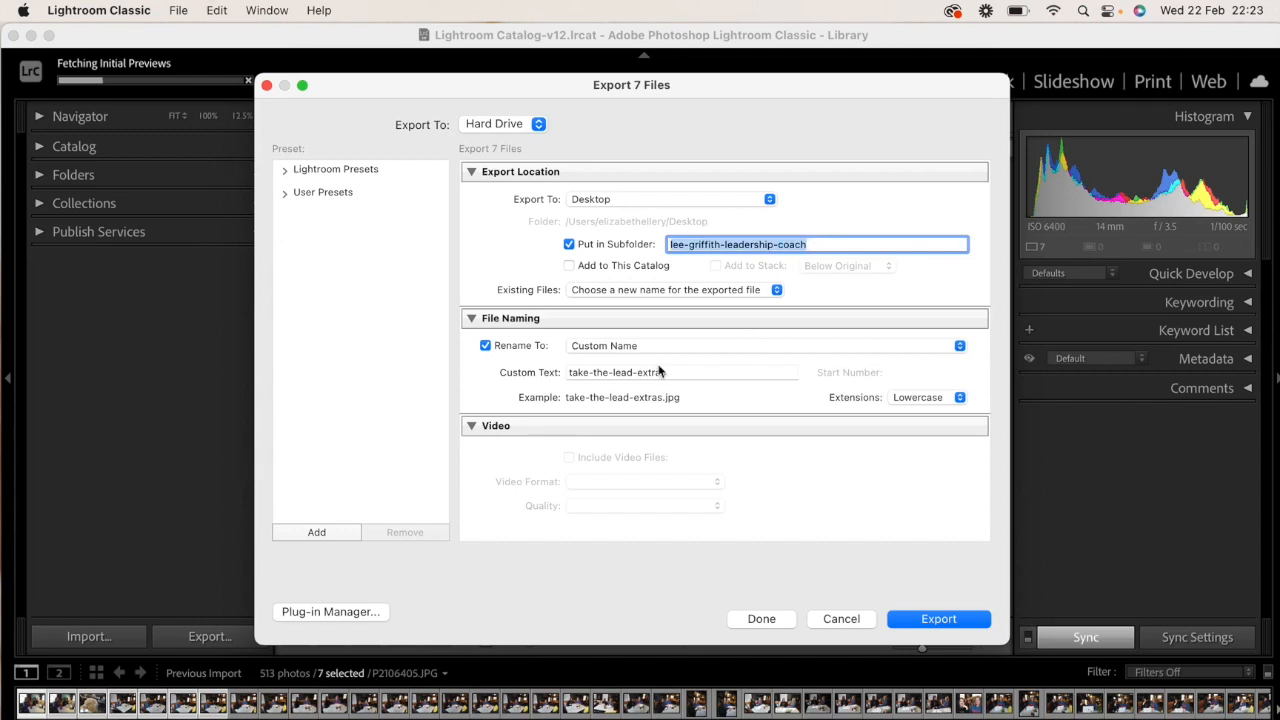
scroll(672, 344, "down", 2)
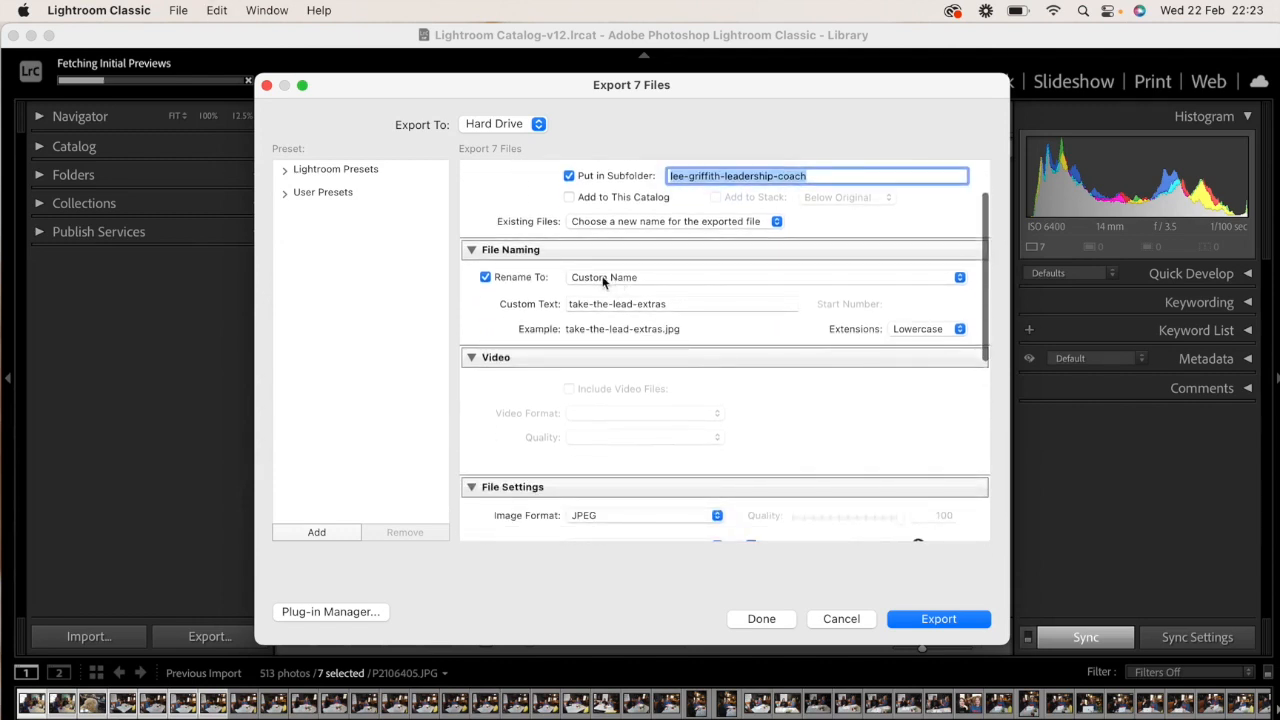
left_click(672, 284)
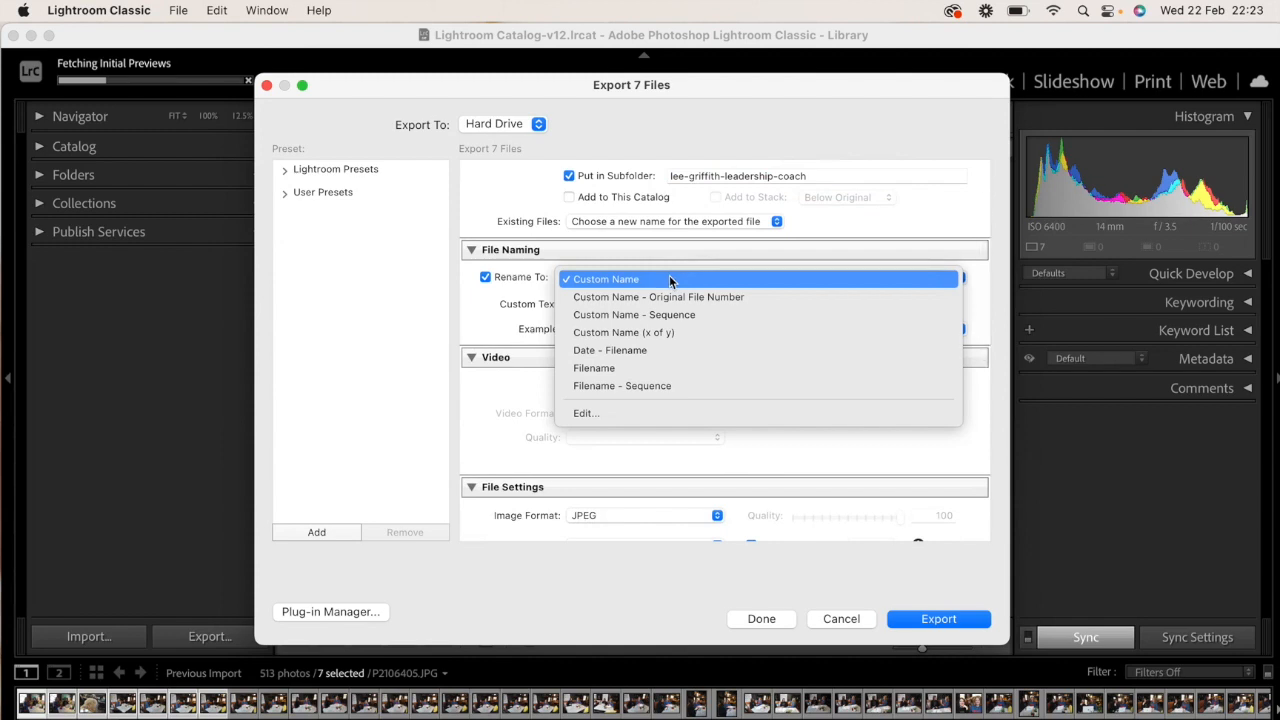
left_click(673, 280)
left_click(698, 307)
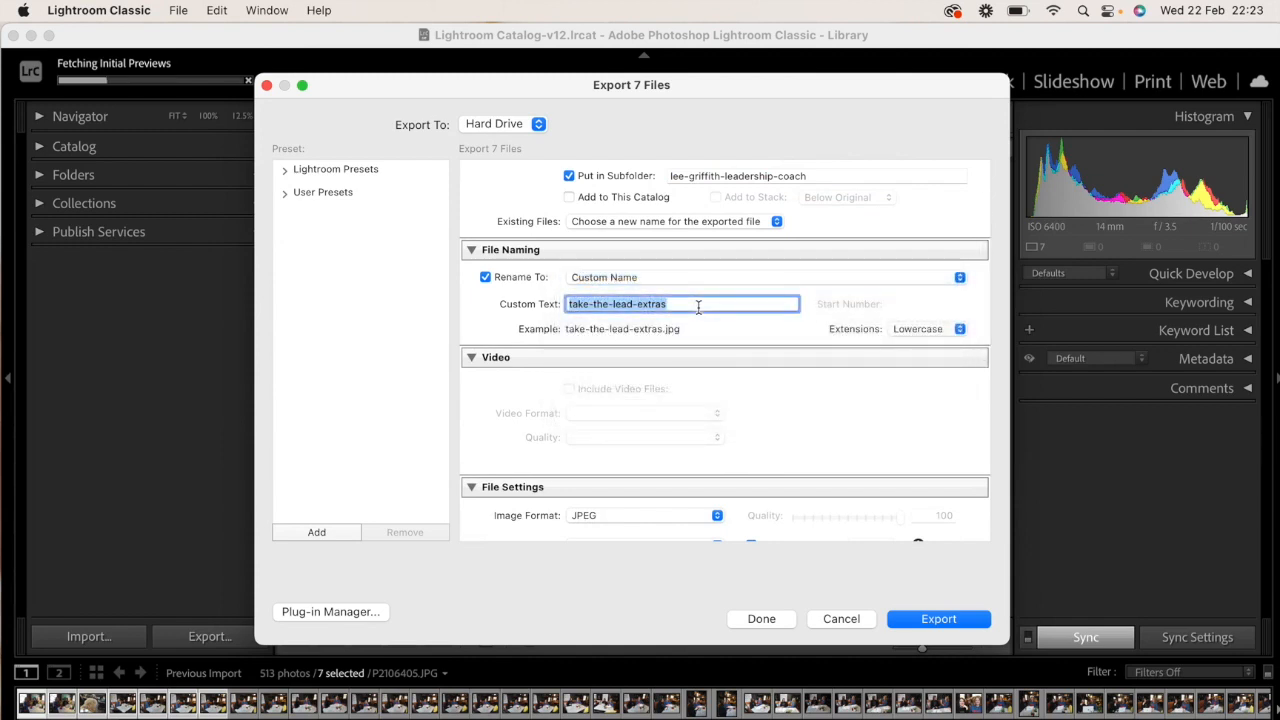
key("super+v")
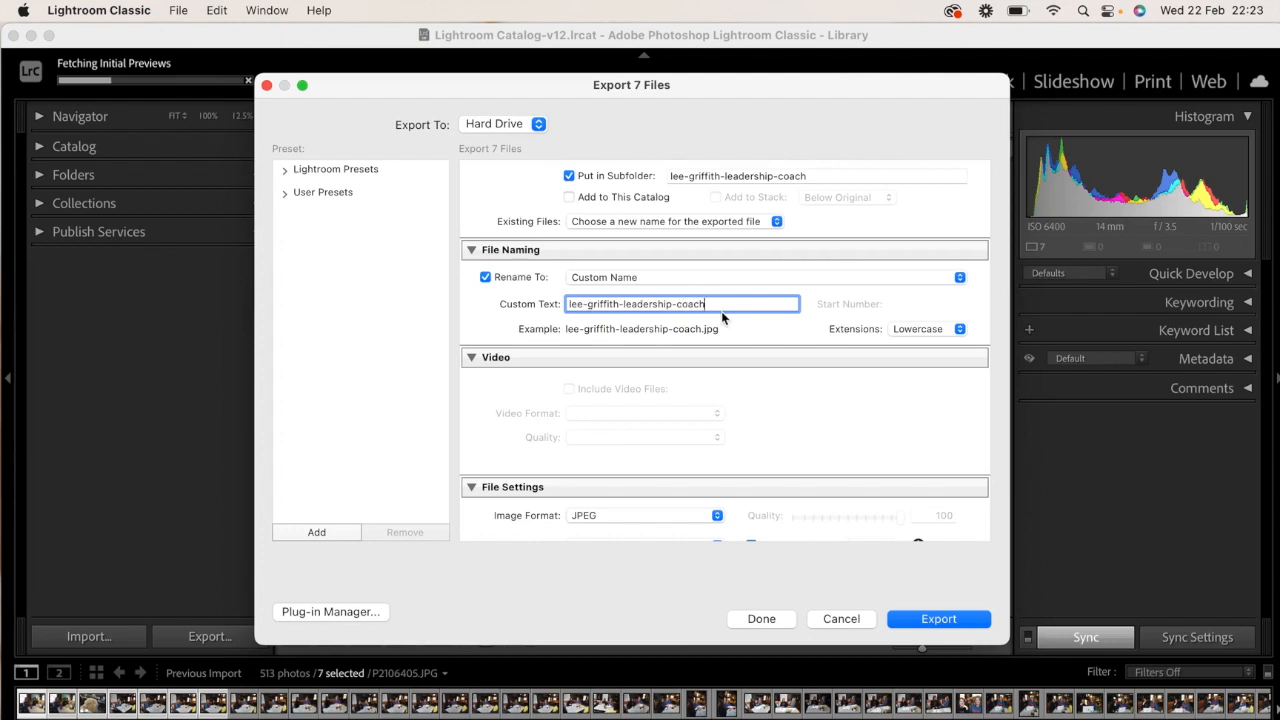
- Limit the exported JPEG file size to 450 K
scroll(693, 363, "down", 5)
scroll(693, 363, "down", 5)
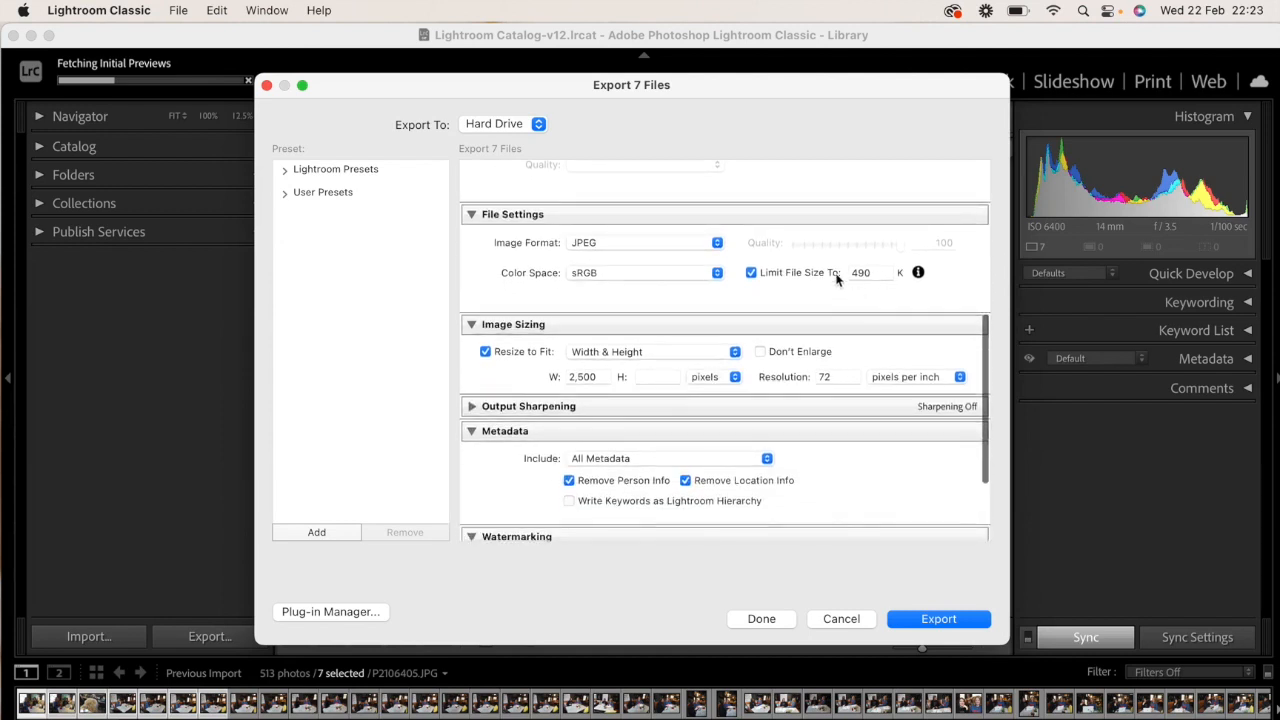
left_click(864, 273)
key("BackSpace")
type("5")
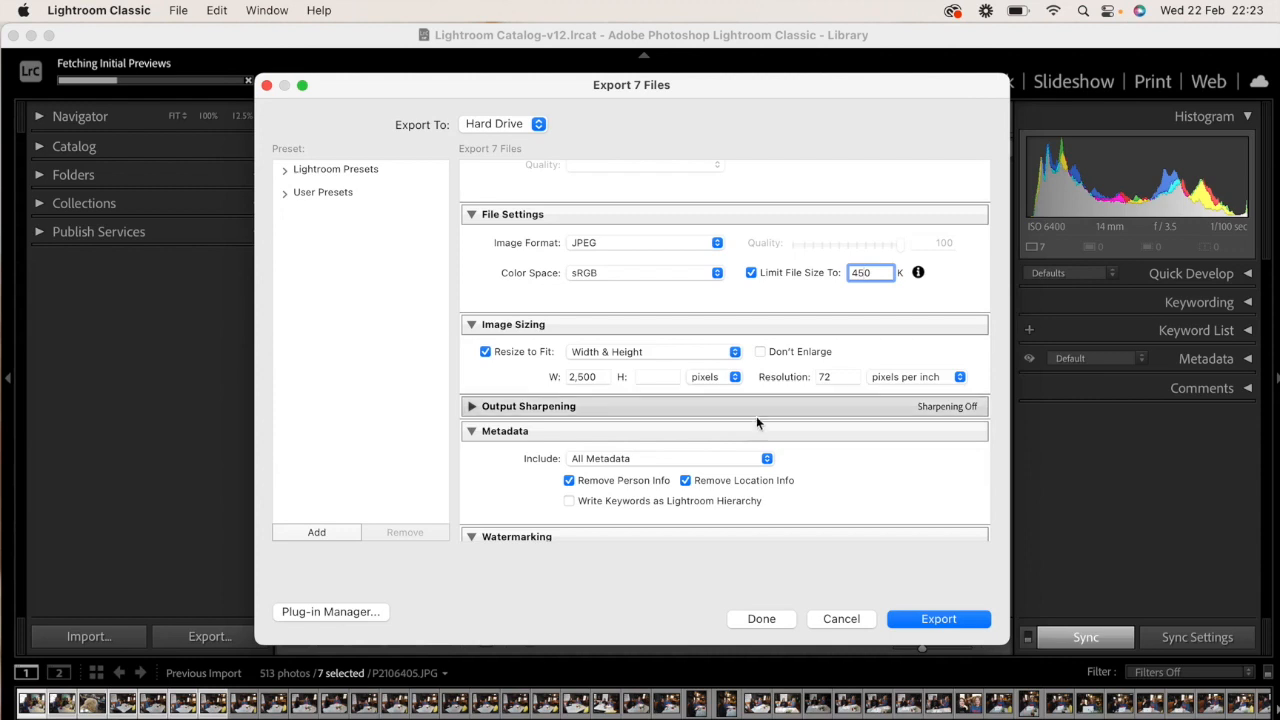
- Keep the resize width at 2,500 pixels and export the seven photos, continuing past the file size limit notice
left_click(602, 377)
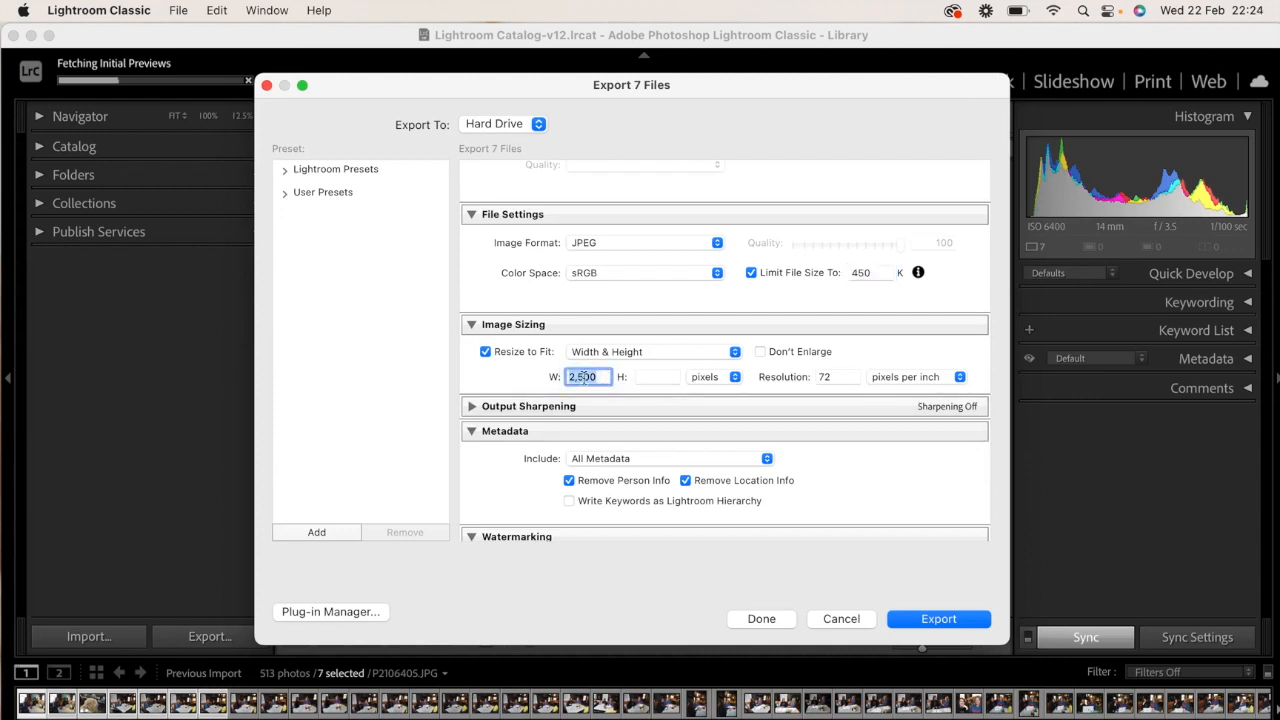
scroll(840, 518, "down", 2)
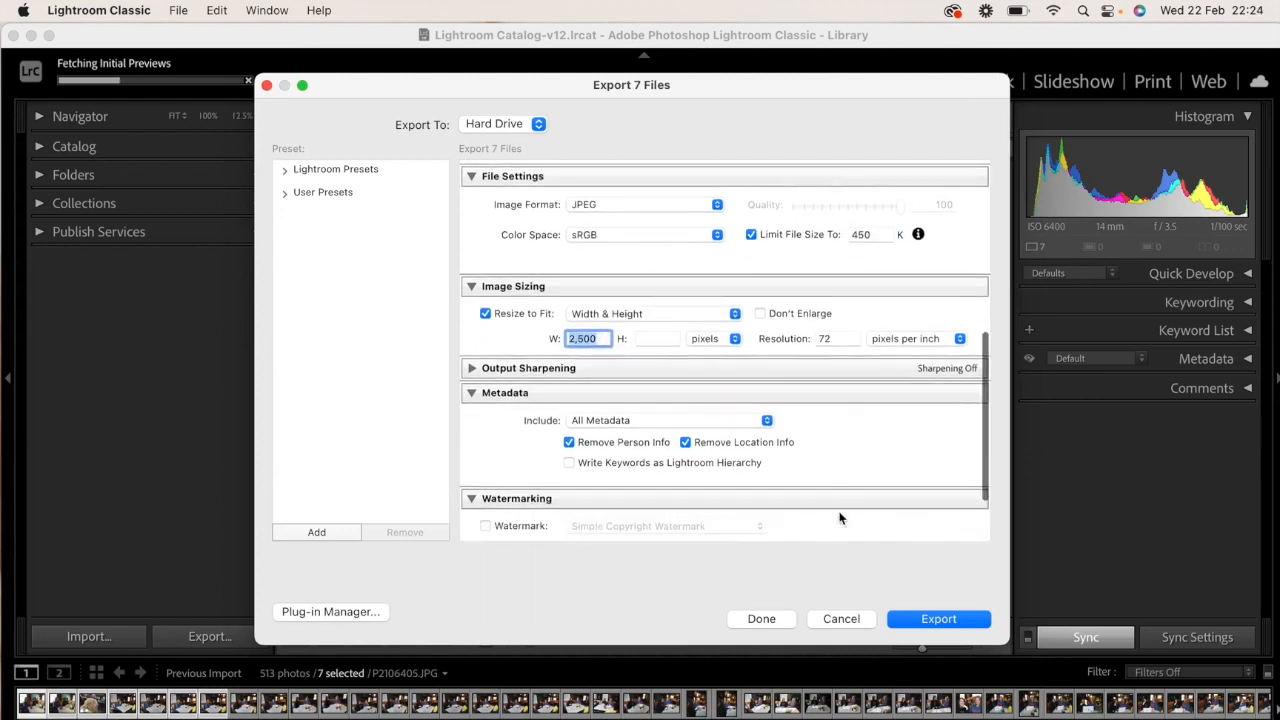
scroll(840, 518, "down", 1)
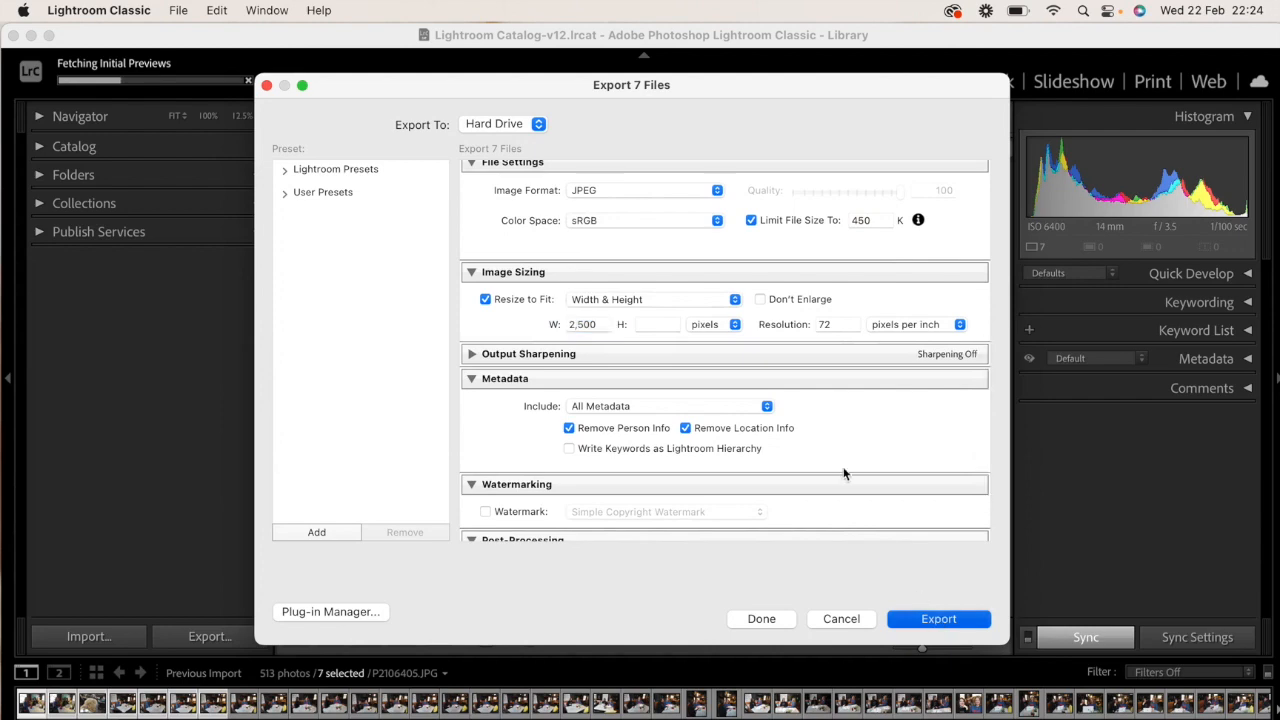
key("Return")
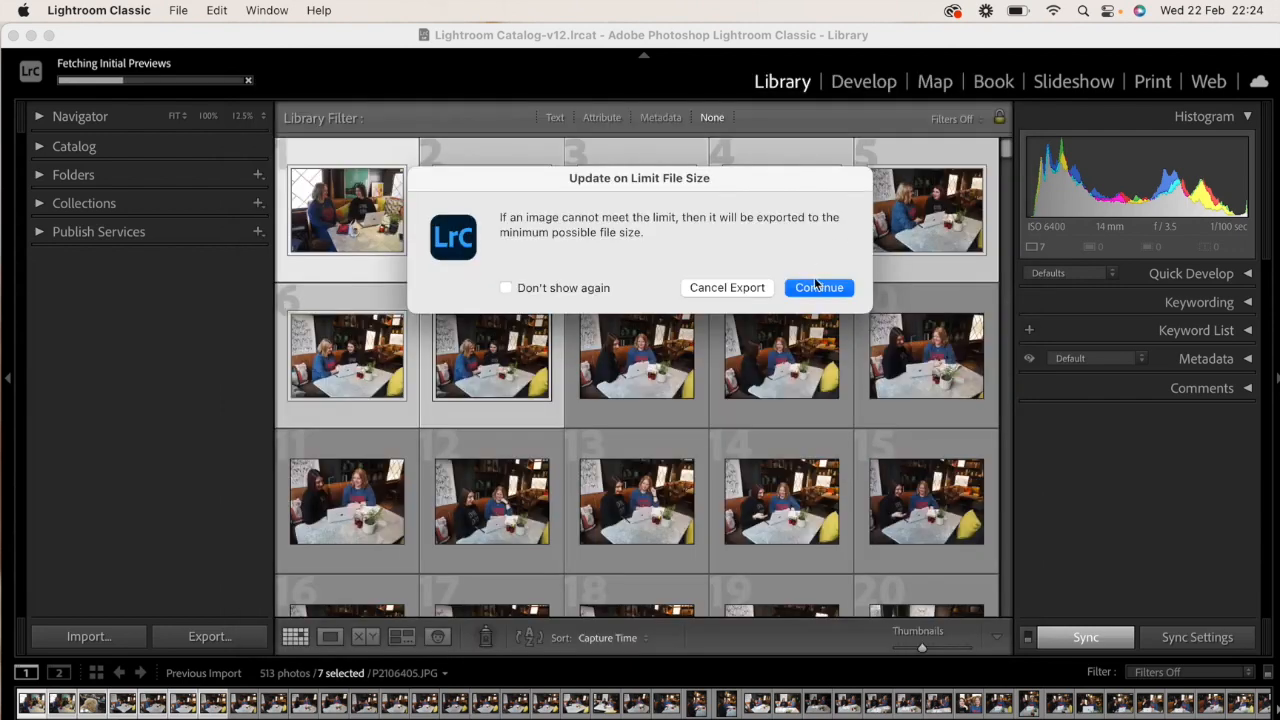
left_click(818, 287)
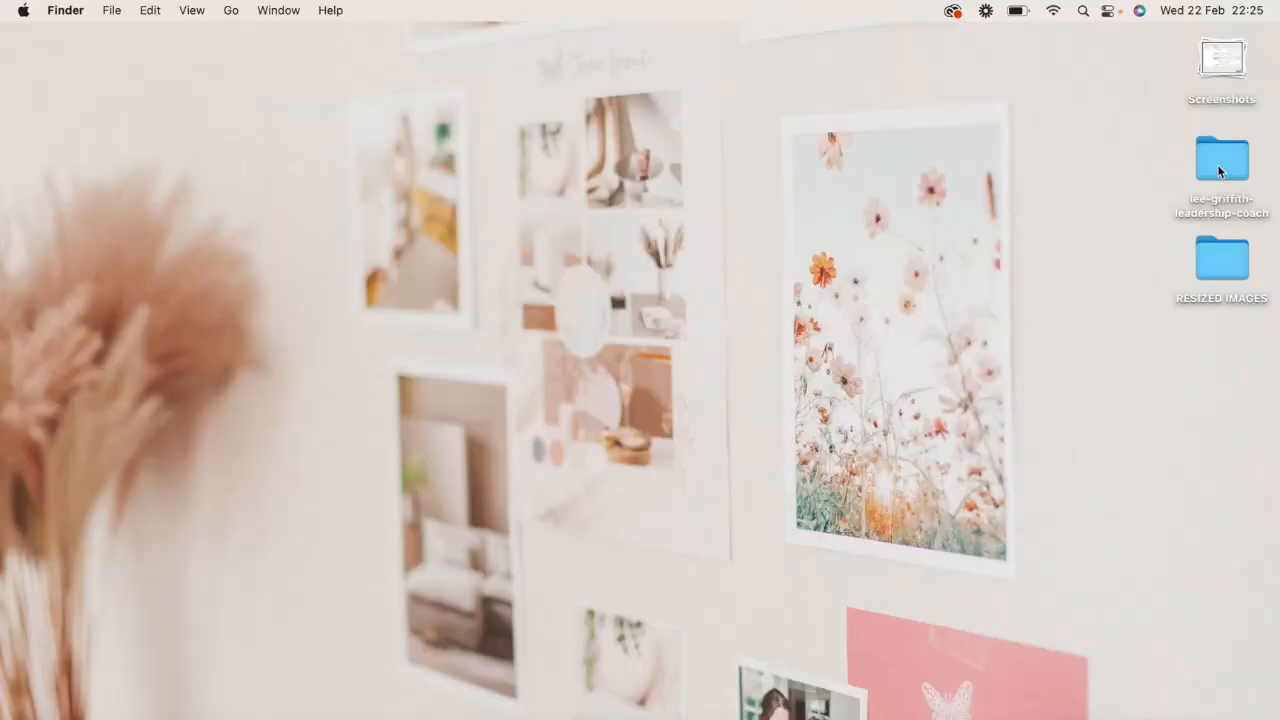
- Open the exported folder on the desktop, check the information of the photo ending in -2.jpg, and list all files with their sizes
left_click(1218, 165)
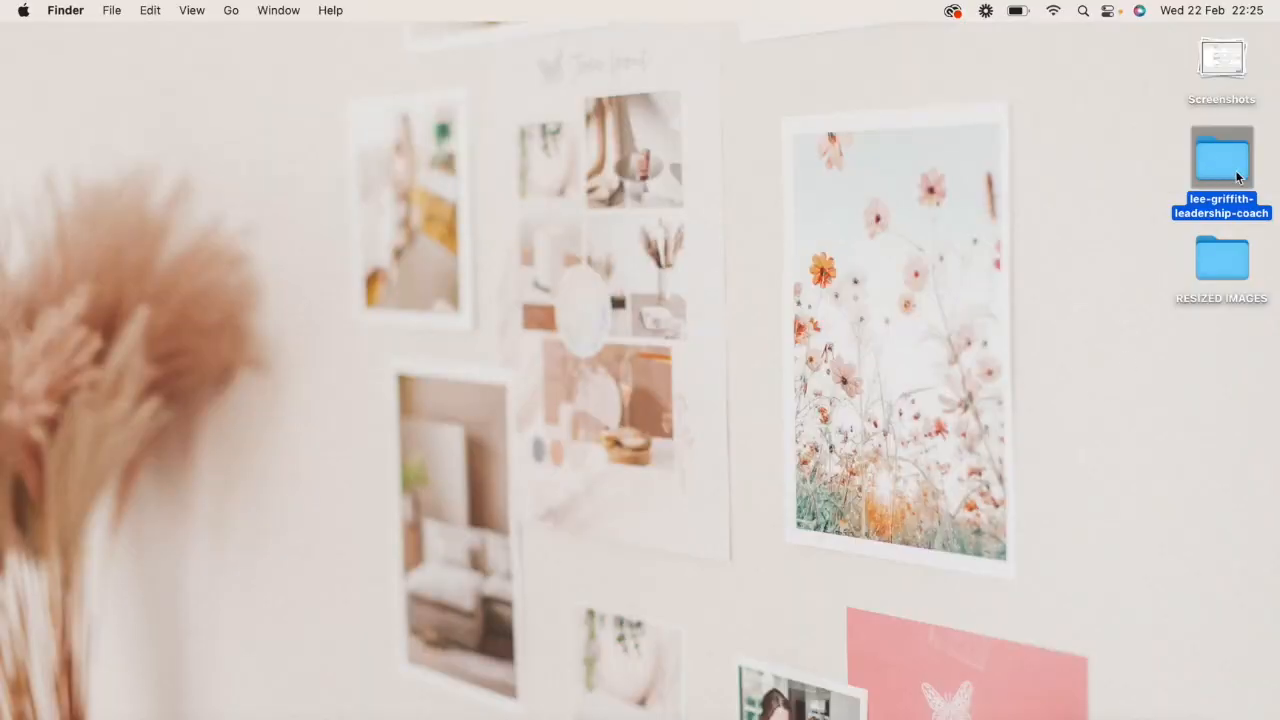
double_click(1224, 172)
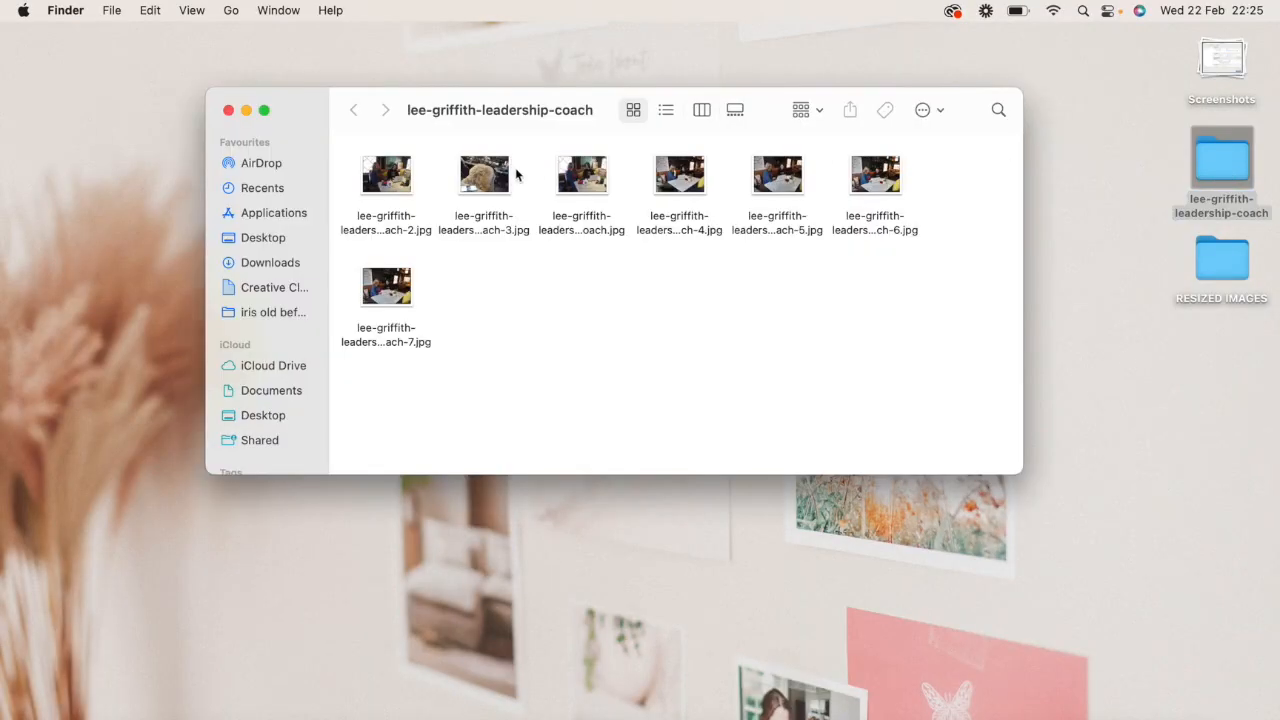
left_click(384, 186)
right_click(384, 186)
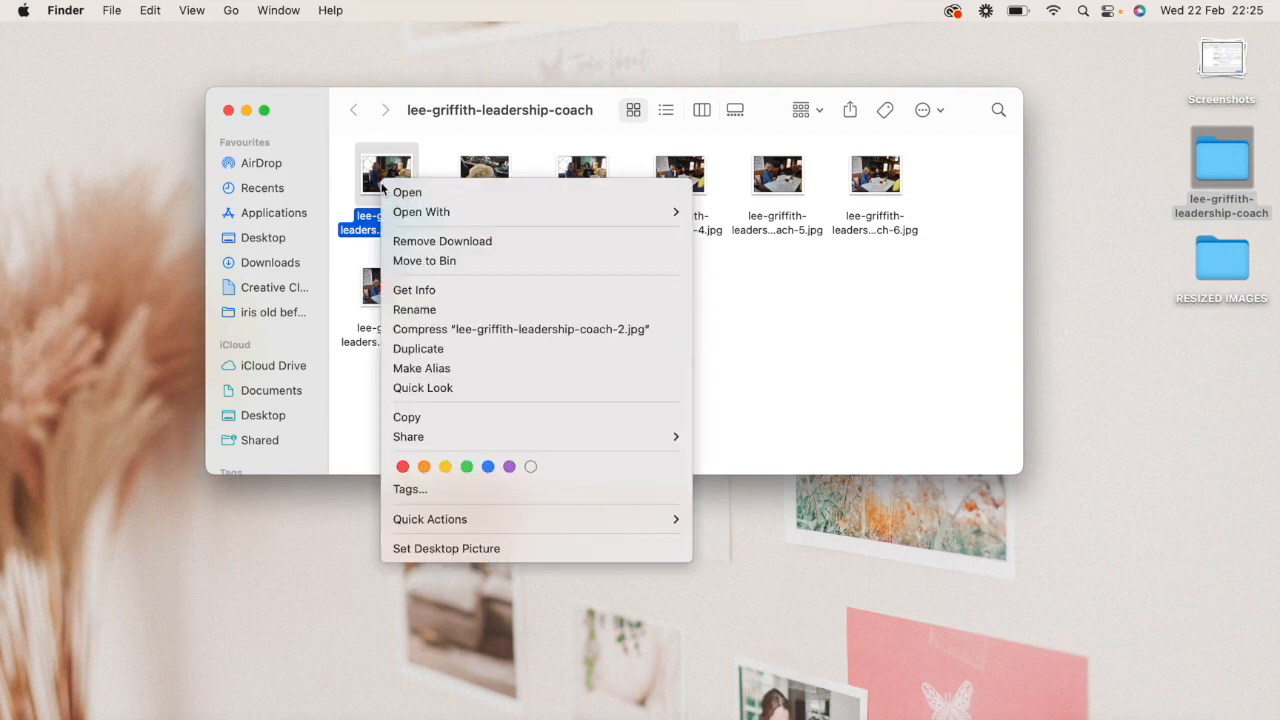
left_click(184, 147)
key("super+i")
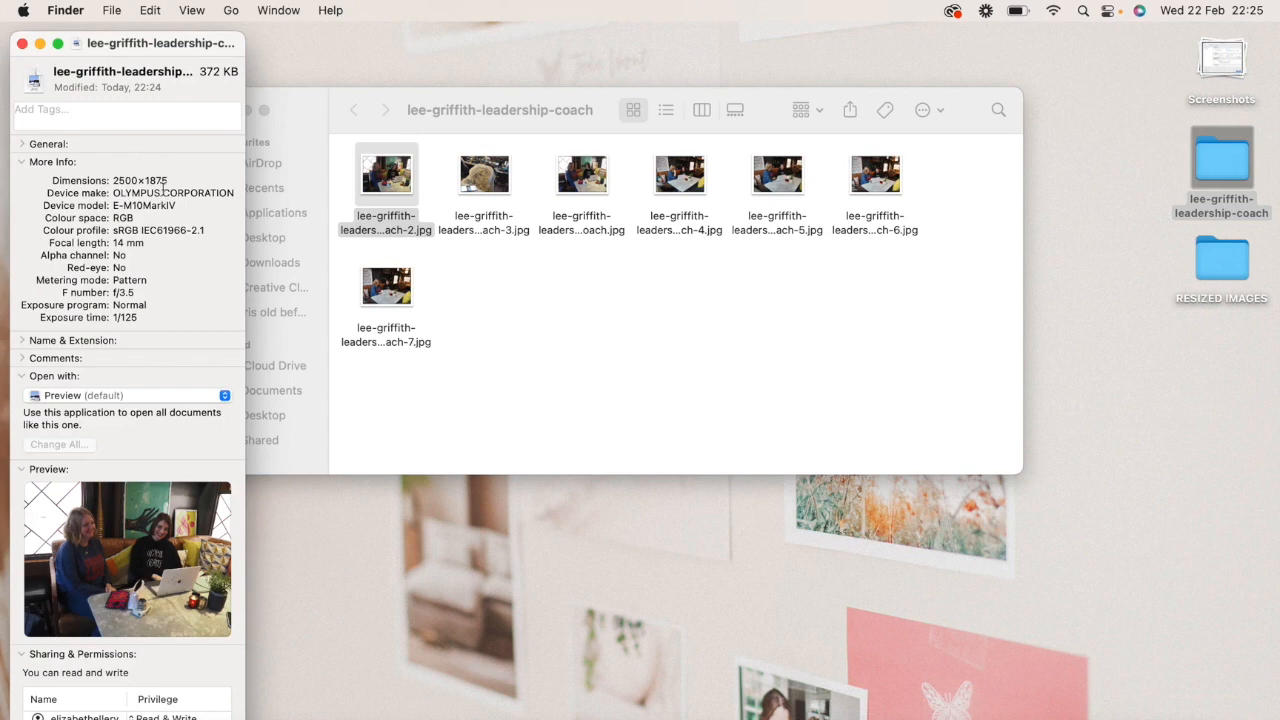
left_click(21, 44)
key("super+2")
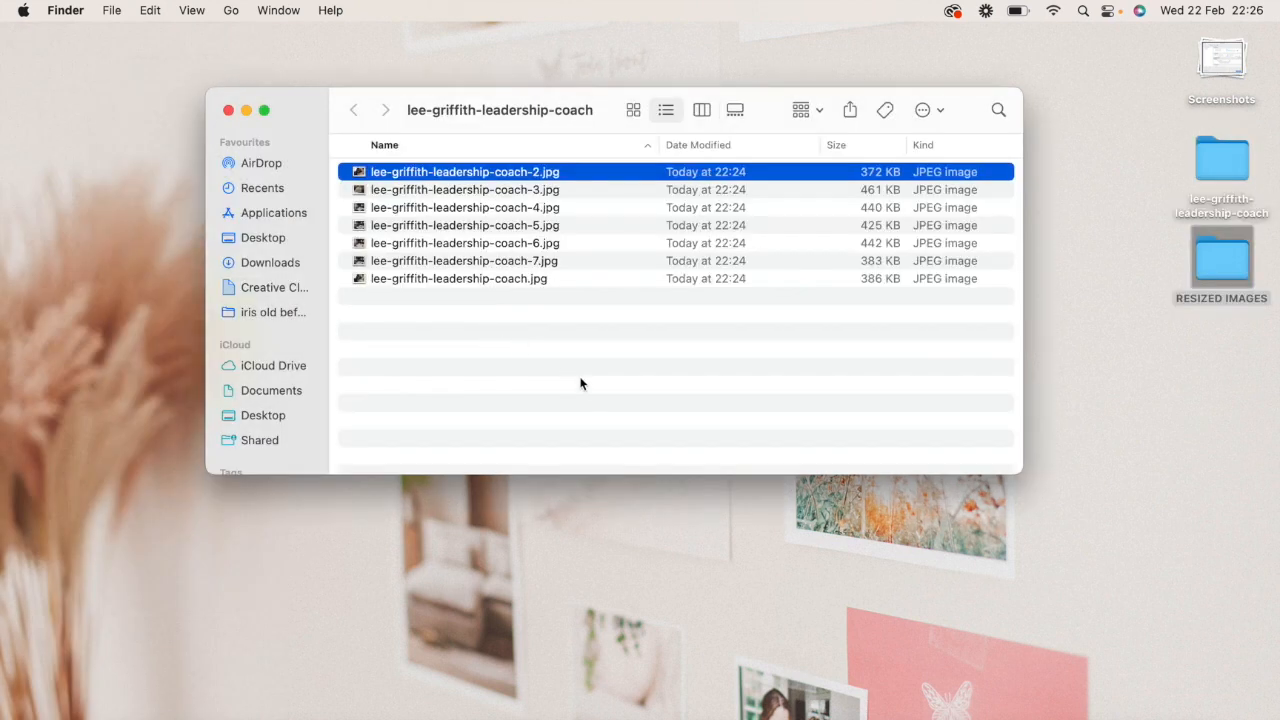